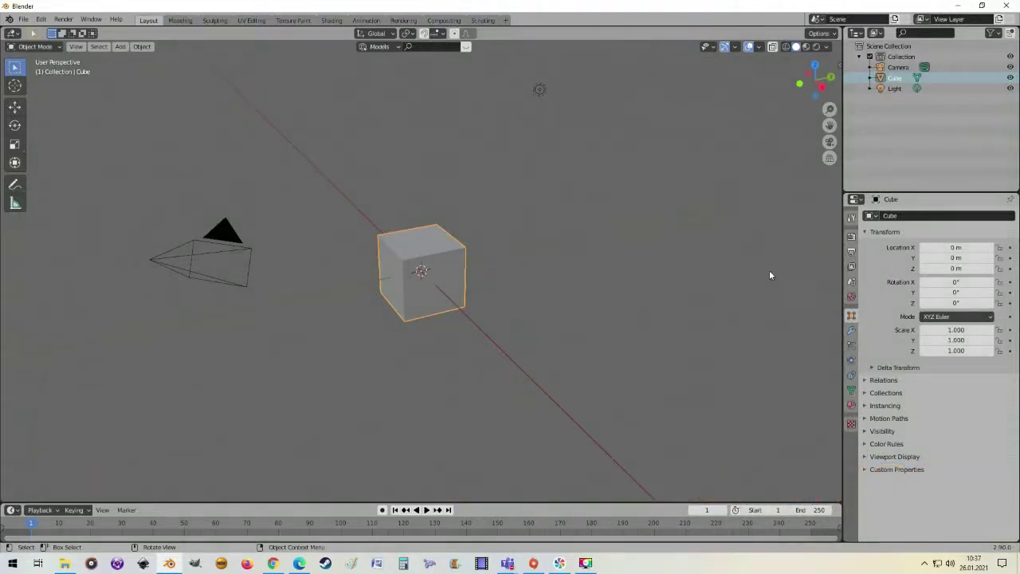
# - Show the sidebar's Real Snow tab, with Coverage 100% and Height 0.30
pyautogui.click(839, 65)
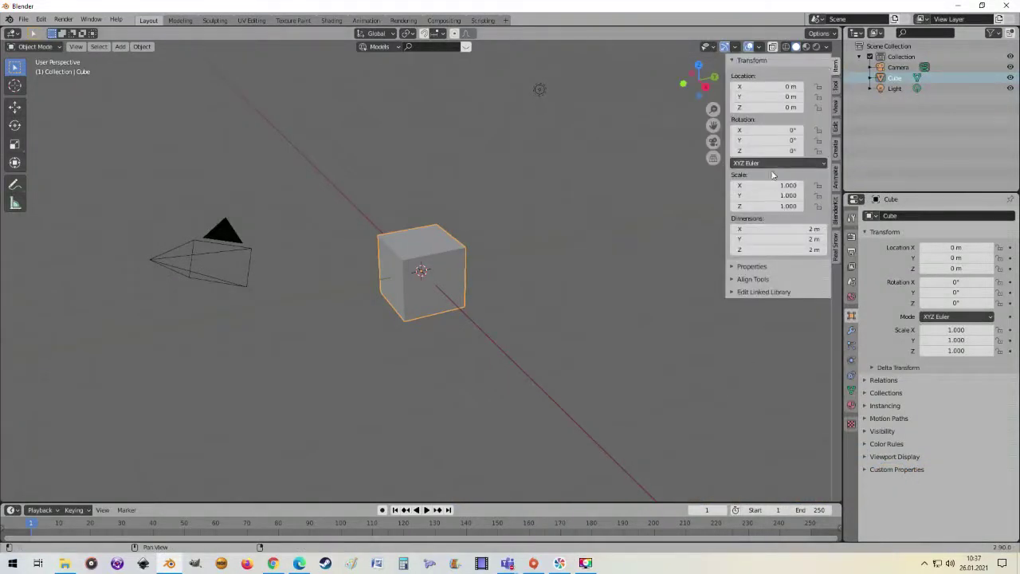
pyautogui.click(836, 254)
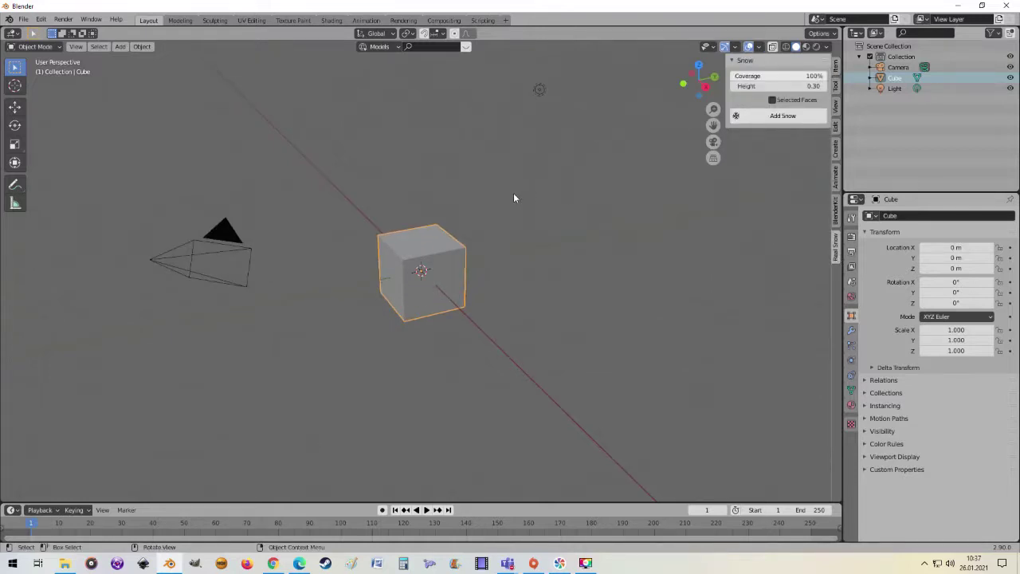
pyautogui.moveTo(513, 198)
pyautogui.mouseDown(button='middle')
pyautogui.moveTo(437, 164)
pyautogui.moveTo(483, 180)
pyautogui.moveTo(483, 196)
pyautogui.moveTo(472, 184)
pyautogui.mouseUp(button='middle')
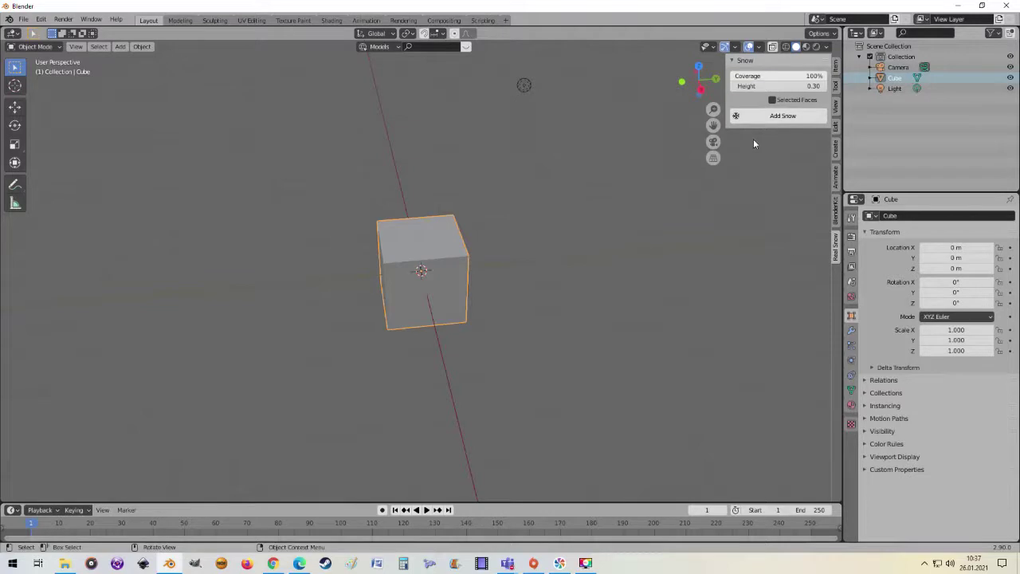
pyautogui.moveTo(637, 156)
pyautogui.mouseDown(button='middle')
pyautogui.moveTo(682, 159)
pyautogui.moveTo(573, 191)
pyautogui.moveTo(489, 164)
pyautogui.moveTo(435, 175)
pyautogui.moveTo(510, 185)
pyautogui.mouseUp(button='middle')
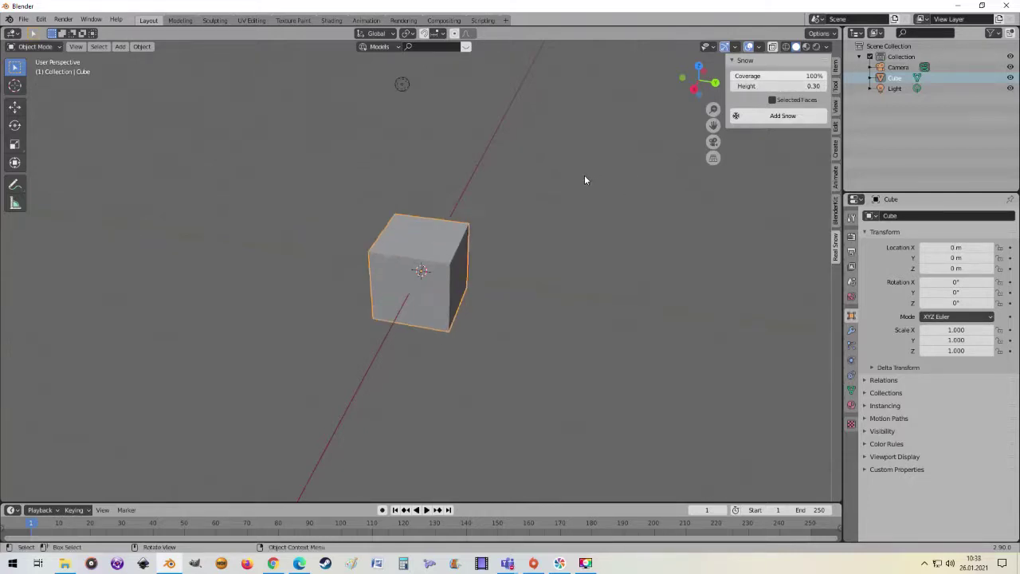
pyautogui.moveTo(584, 174)
pyautogui.mouseDown(button='middle')
pyautogui.moveTo(566, 174)
pyautogui.moveTo(531, 140)
pyautogui.moveTo(530, 212)
pyautogui.moveTo(476, 250)
pyautogui.moveTo(483, 207)
pyautogui.moveTo(553, 228)
pyautogui.moveTo(482, 230)
pyautogui.moveTo(484, 243)
pyautogui.moveTo(454, 244)
pyautogui.moveTo(531, 239)
pyautogui.moveTo(493, 224)
pyautogui.mouseUp(button='middle')
pyautogui.scroll(-3, 488, 230)
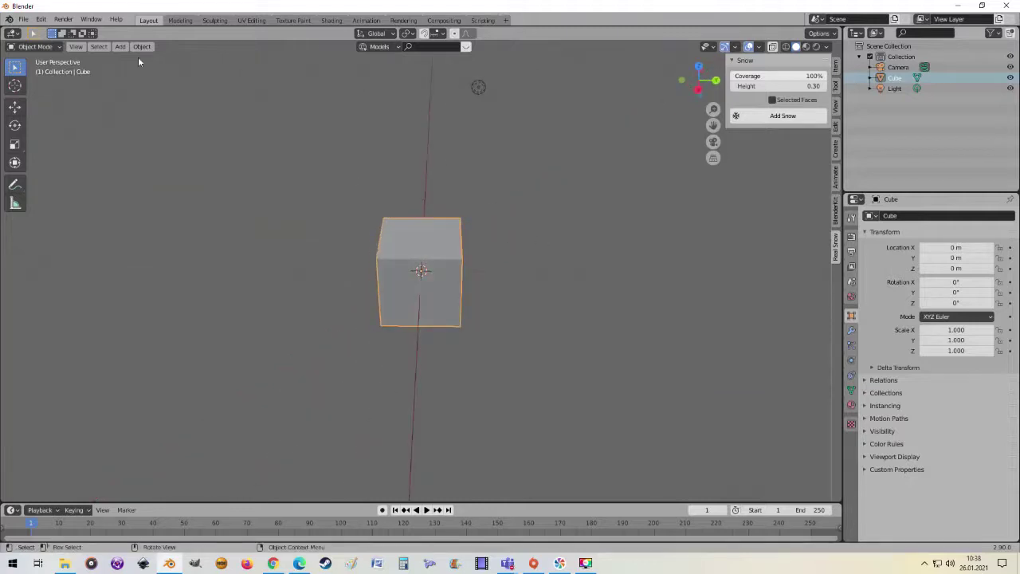
# - Add a grid mesh with 30 subdivisions in both X and Y
pyautogui.click(121, 46)
pyautogui.moveTo(134, 58)
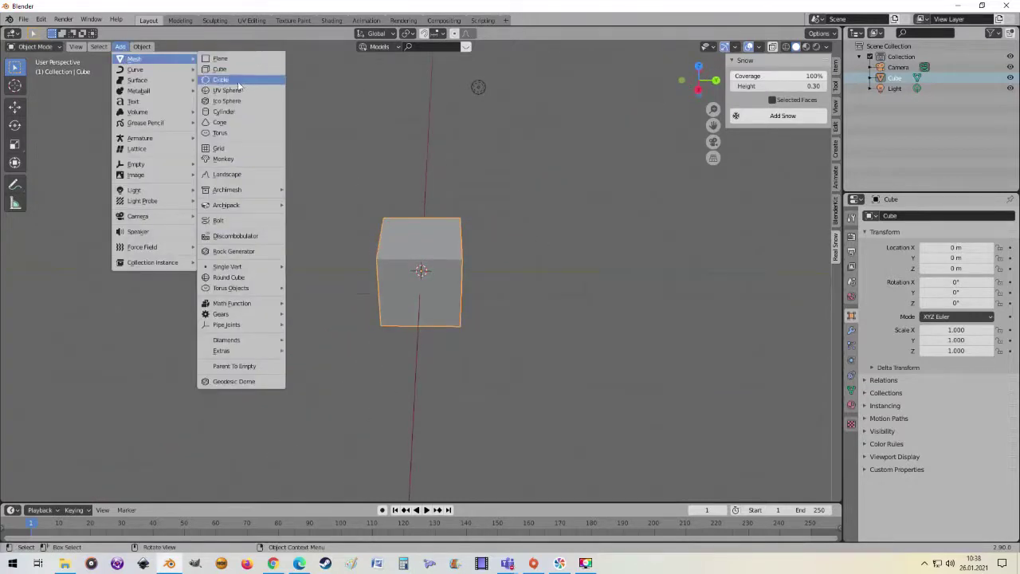
pyautogui.click(231, 148)
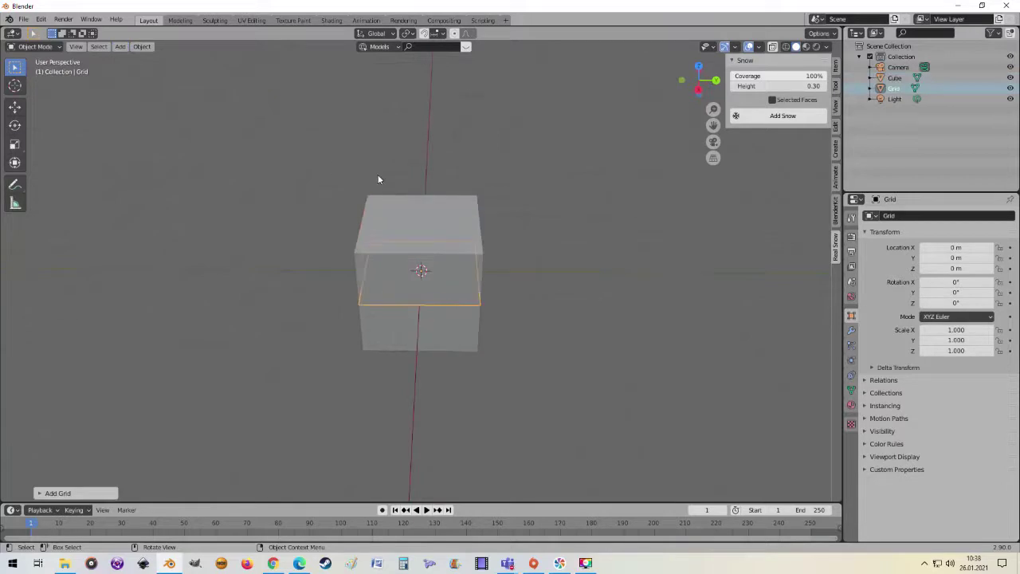
pyautogui.click(55, 494)
pyautogui.moveTo(145, 388); pyautogui.dragTo(146, 377)
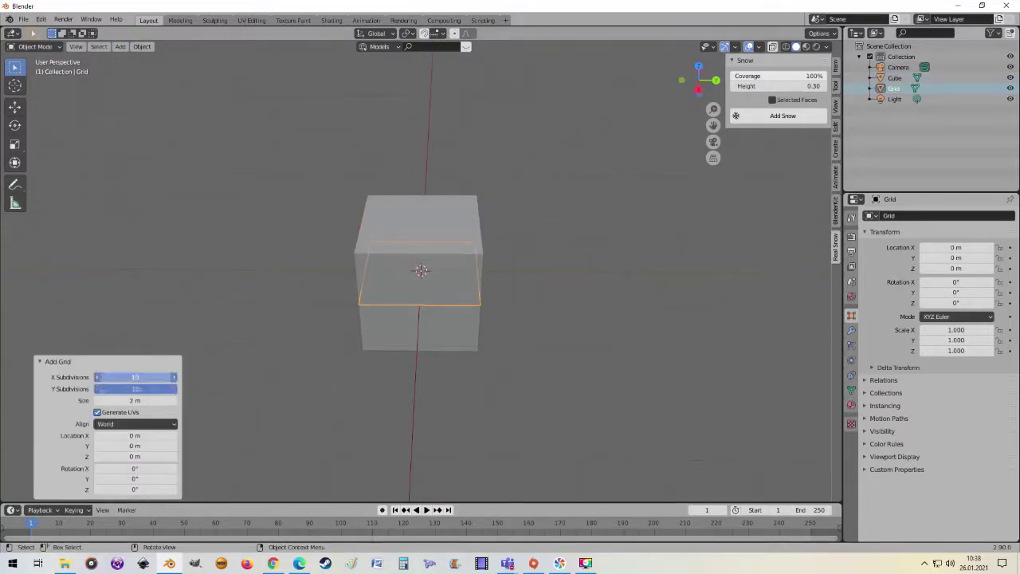
pyautogui.write('30')
pyautogui.press('Return')
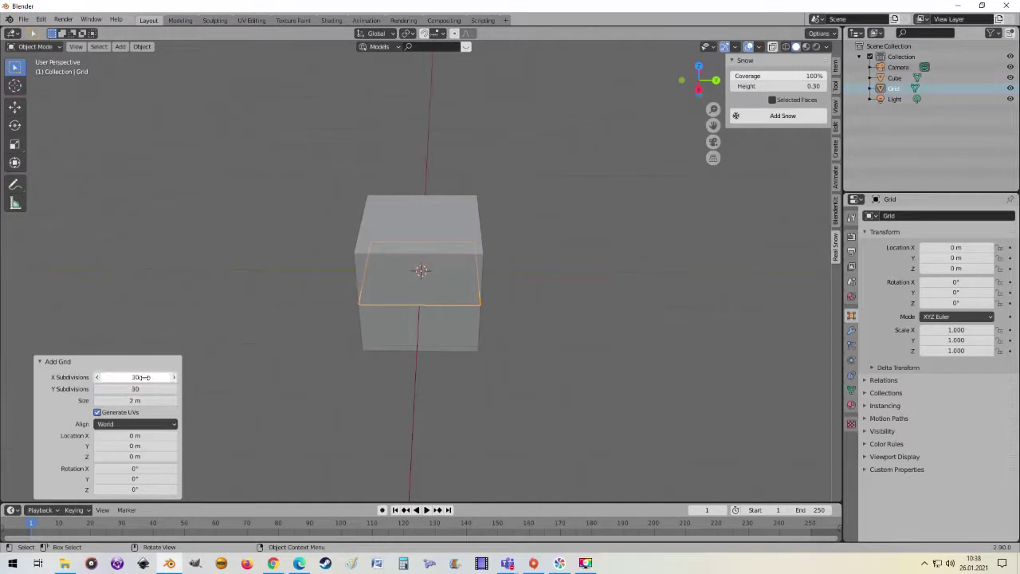
# - Scale the grid up to about 5.186 so it forms the ground around the cube
pyautogui.press('s')
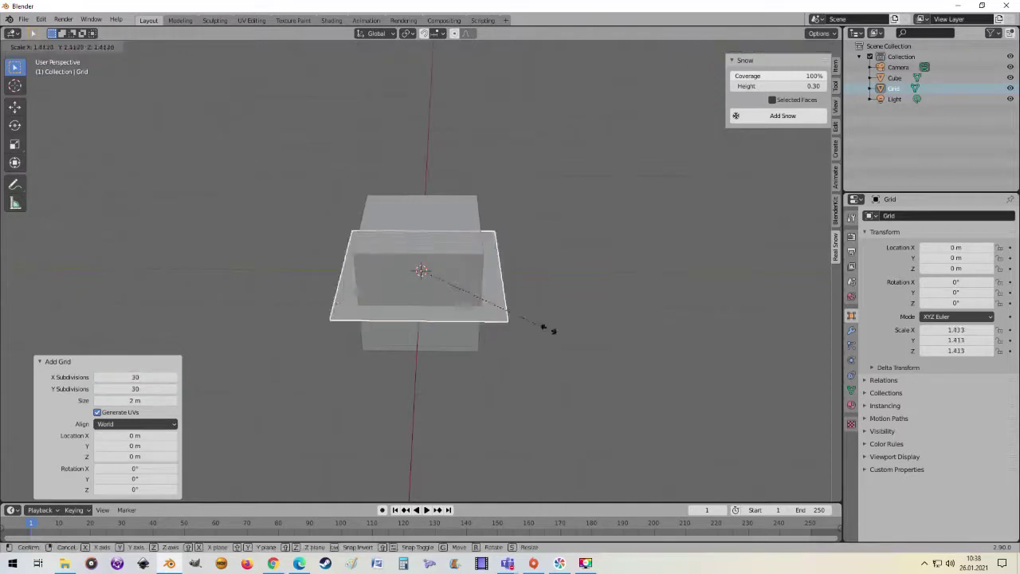
pyautogui.click(58, 420)
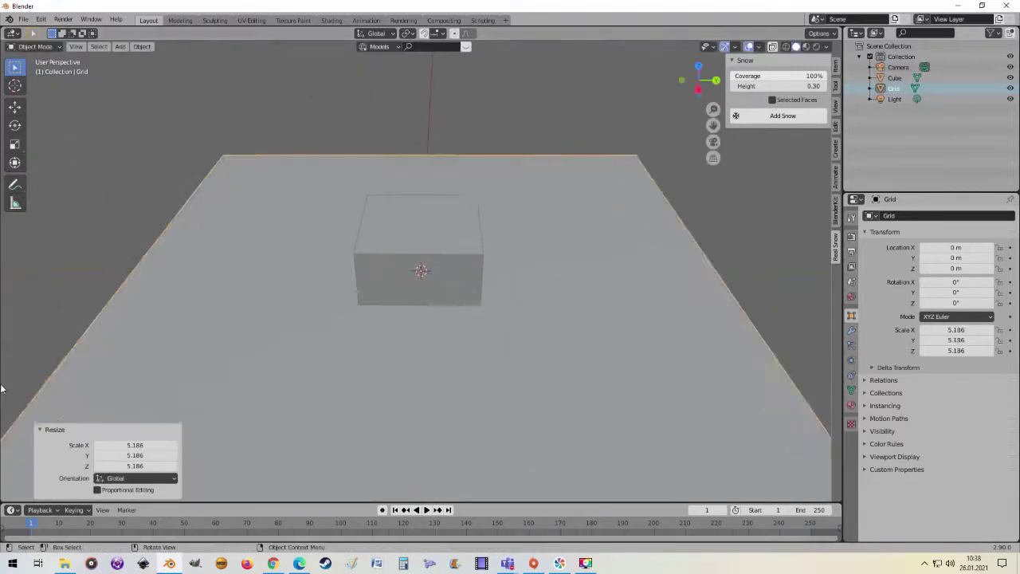
pyautogui.scroll(-4, 67, 391)
pyautogui.scroll(2, 72, 378)
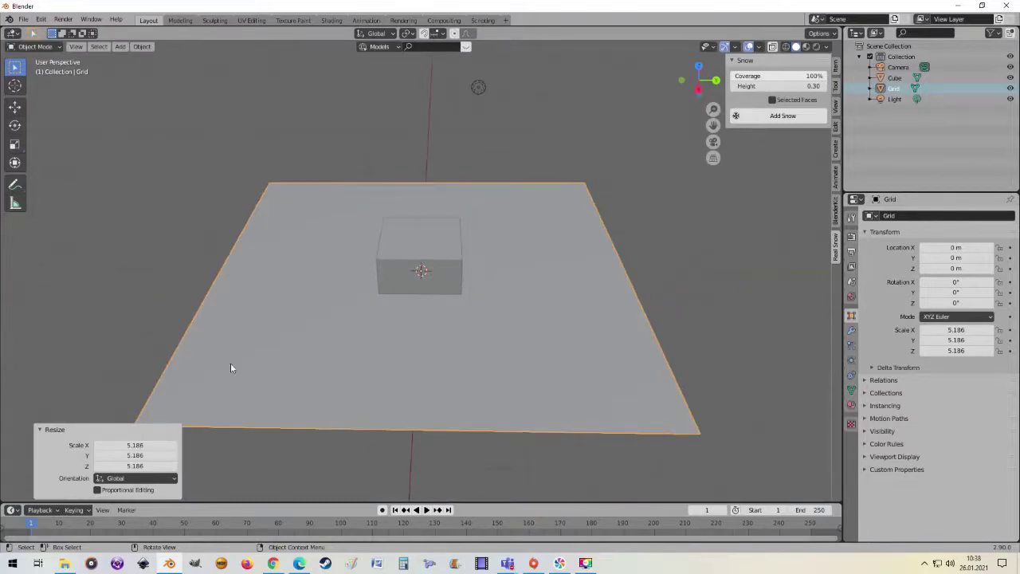
# - Put the grid in Edit Mode with face select, viewed from directly above
pyautogui.press('Tab')
pyautogui.moveTo(459, 327); pyautogui.dragTo(488, 347, button='middle')
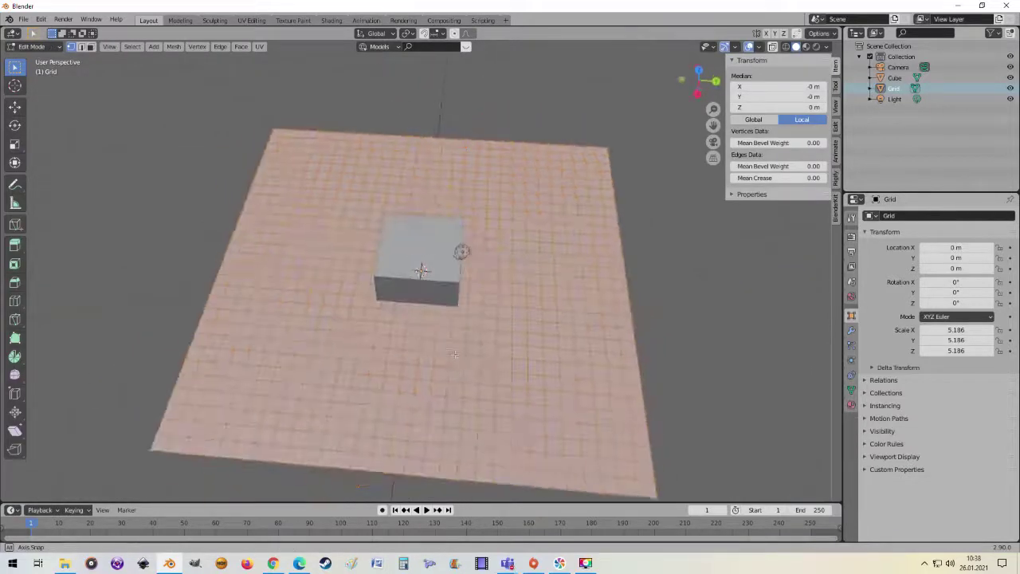
pyautogui.click(390, 182)
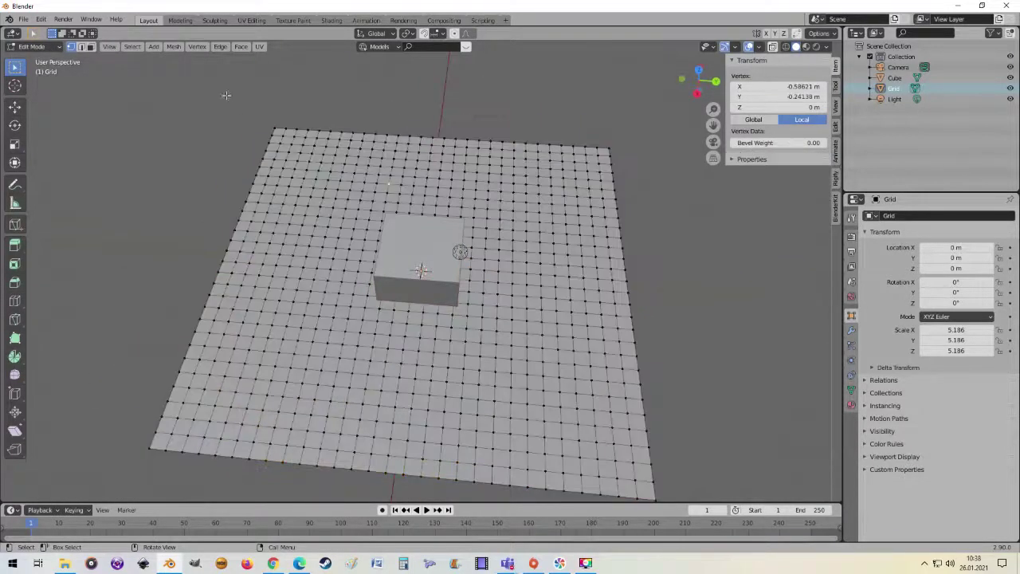
pyautogui.click(90, 47)
pyautogui.click(388, 164)
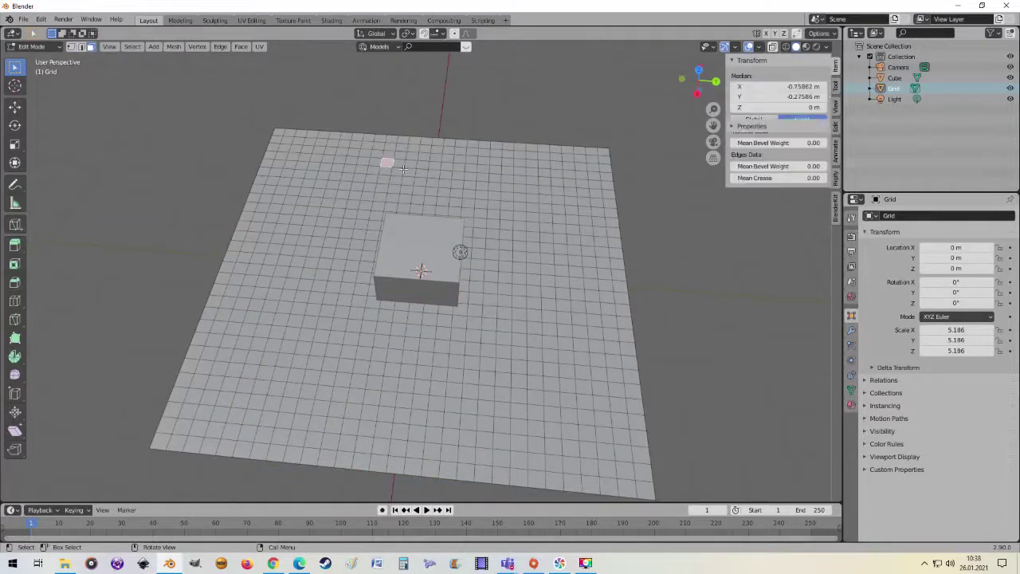
pyautogui.moveTo(440, 163)
pyautogui.mouseDown(button='middle')
pyautogui.moveTo(470, 227)
pyautogui.moveTo(418, 201)
pyautogui.moveTo(385, 140)
pyautogui.mouseUp(button='middle')
pyautogui.keyDown('shift'); pyautogui.click(383, 136); pyautogui.keyUp('shift')
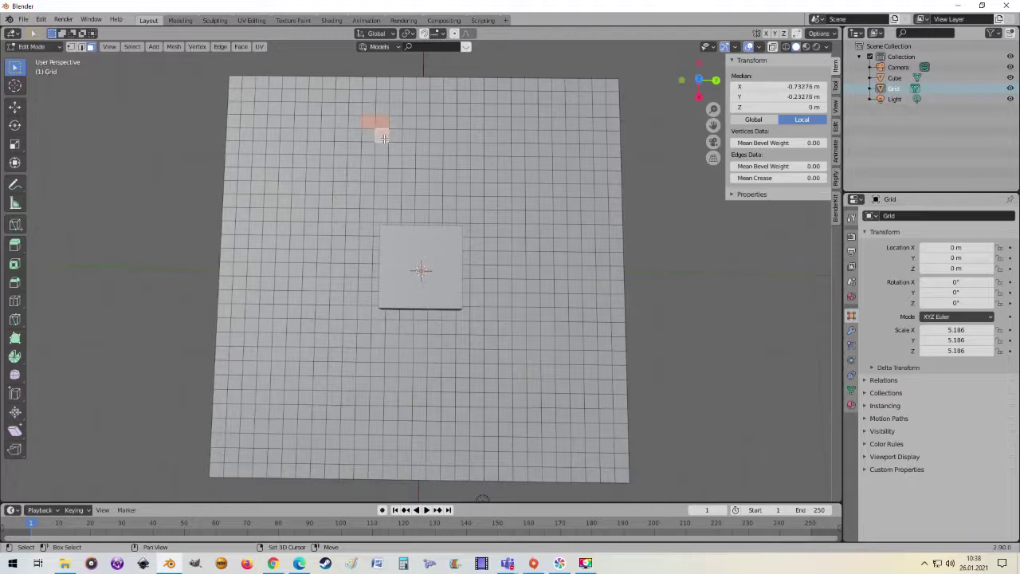
# - Circle-select three face patches: a top band, a lower-left patch and a right curve
pyautogui.press('c')
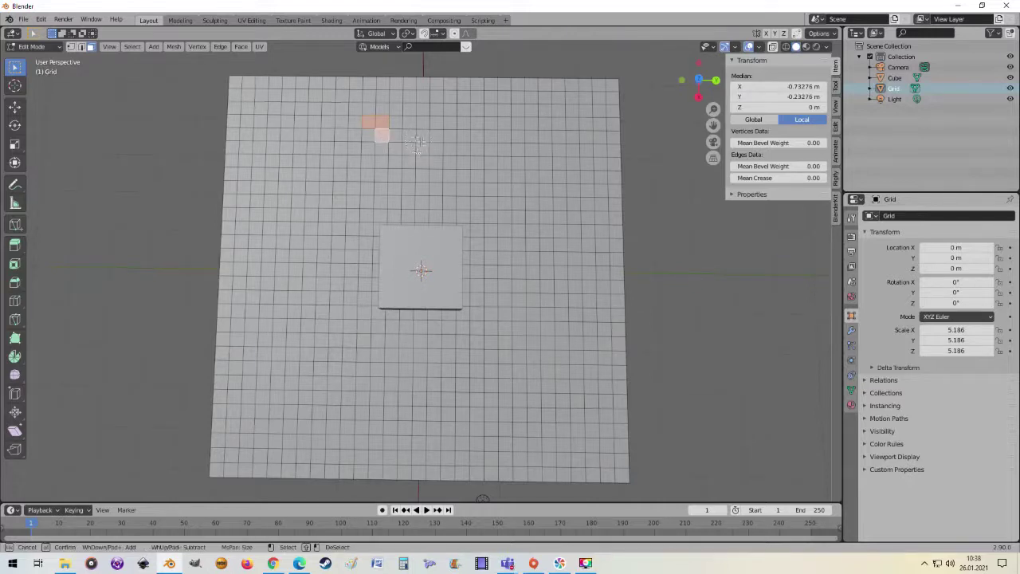
pyautogui.moveTo(391, 136); pyautogui.dragTo(370, 160)
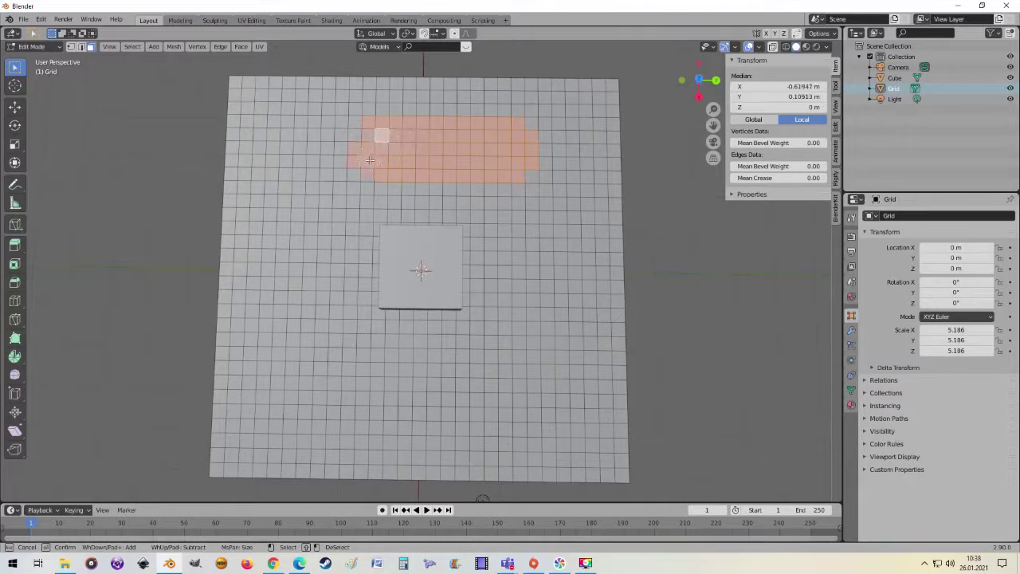
pyautogui.moveTo(293, 314)
pyautogui.mouseDown()
pyautogui.moveTo(319, 398)
pyautogui.moveTo(326, 335)
pyautogui.moveTo(402, 369)
pyautogui.moveTo(424, 367)
pyautogui.mouseUp()
pyautogui.moveTo(540, 385)
pyautogui.mouseDown()
pyautogui.moveTo(526, 391)
pyautogui.moveTo(546, 255)
pyautogui.moveTo(506, 267)
pyautogui.moveTo(519, 301)
pyautogui.mouseUp()
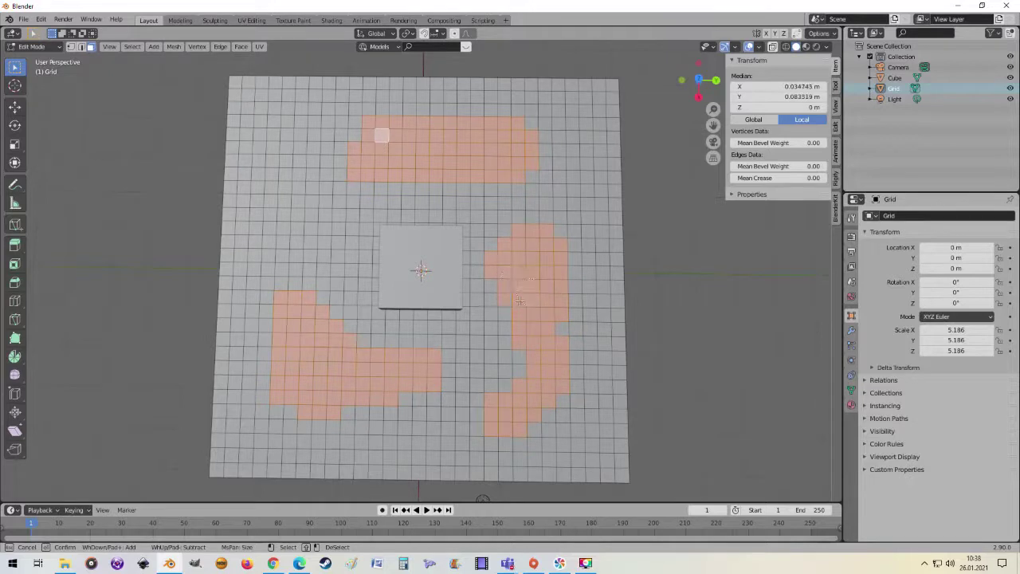
pyautogui.press('Escape')
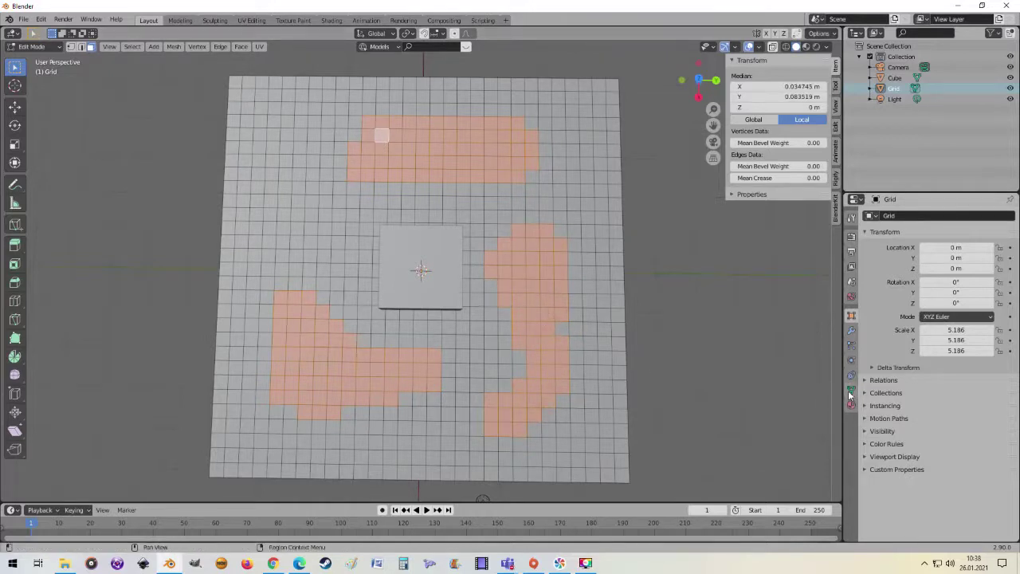
# - Assign the selected faces to a new vertex group named 'snow', then return to Object Mode
pyautogui.click(851, 392)
pyautogui.click(1010, 248)
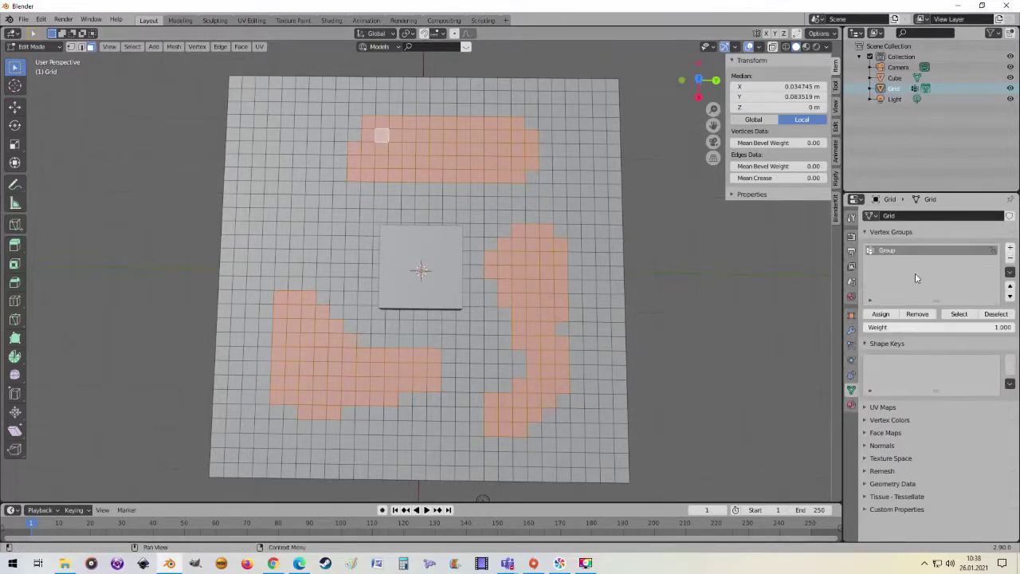
pyautogui.click(881, 314)
pyautogui.doubleClick(895, 253)
pyautogui.write('snow')
pyautogui.press('Return')
pyautogui.click(880, 314)
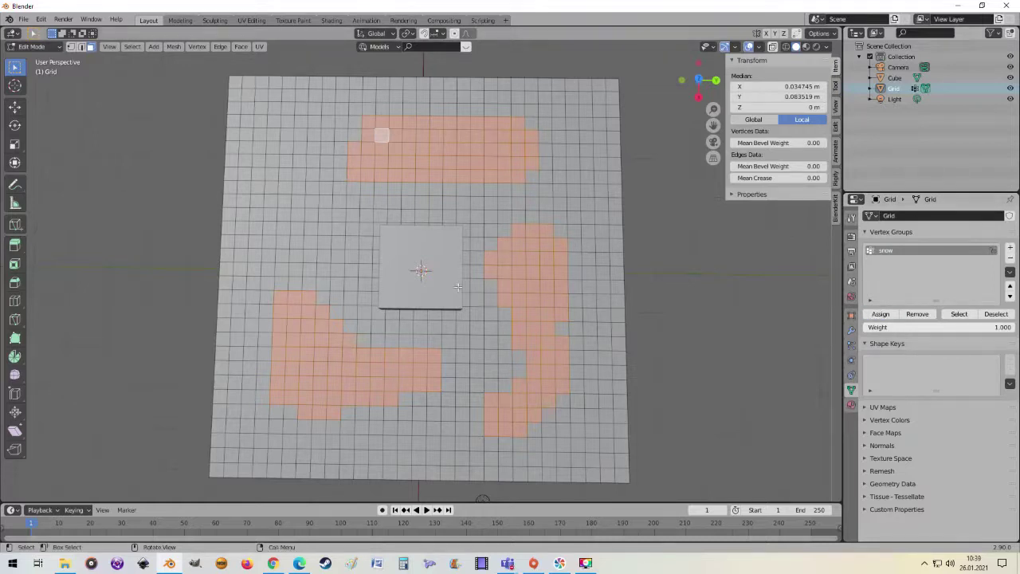
pyautogui.press('Tab')
pyautogui.moveTo(532, 306); pyautogui.dragTo(528, 242, button='middle')
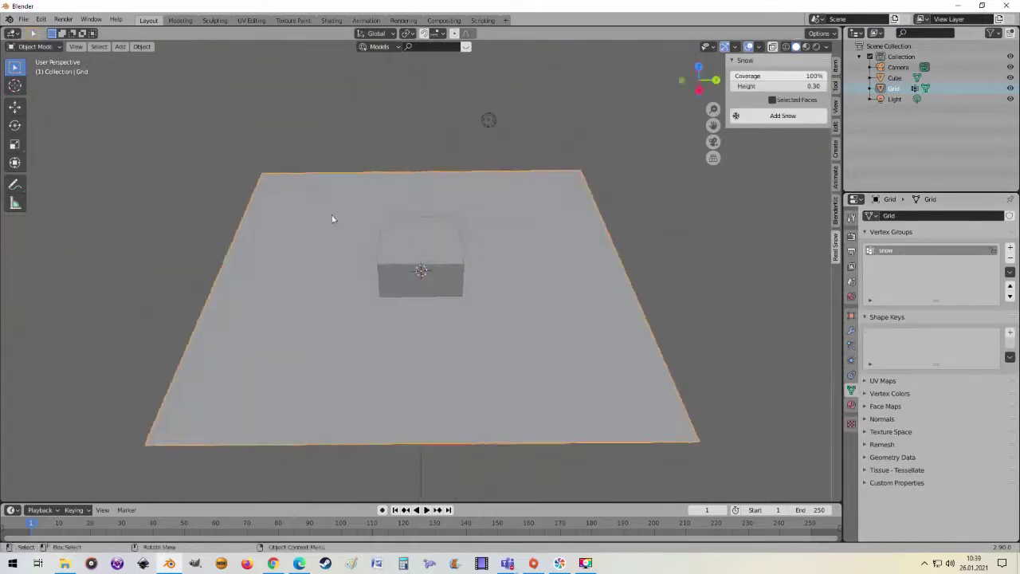
# - Move the cube up so it rests on the ground grid
pyautogui.scroll(-3, 331, 214)
pyautogui.scroll(2, 335, 239)
pyautogui.click(412, 273)
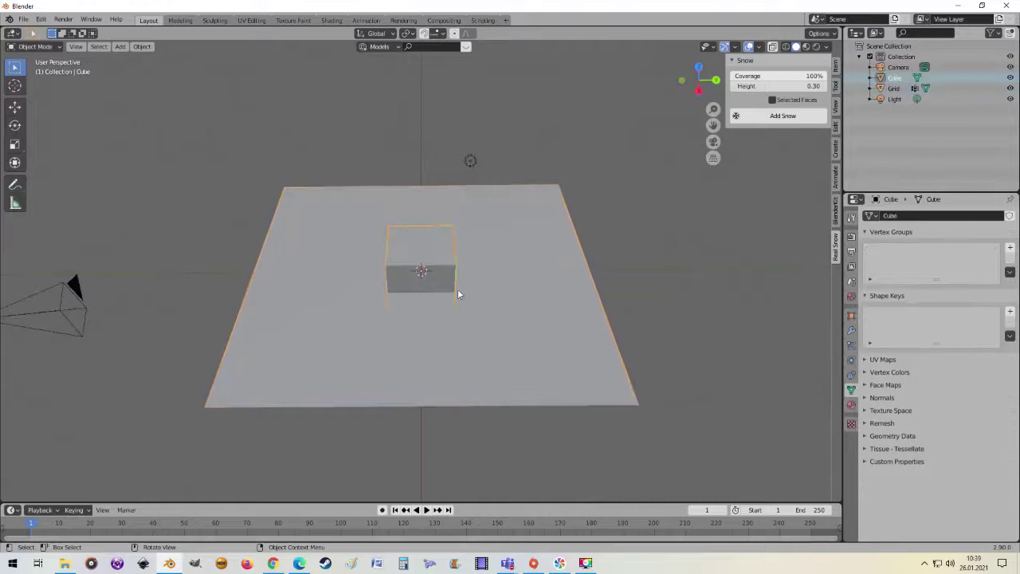
pyautogui.moveTo(457, 299); pyautogui.dragTo(448, 268, button='middle')
pyautogui.press('g')
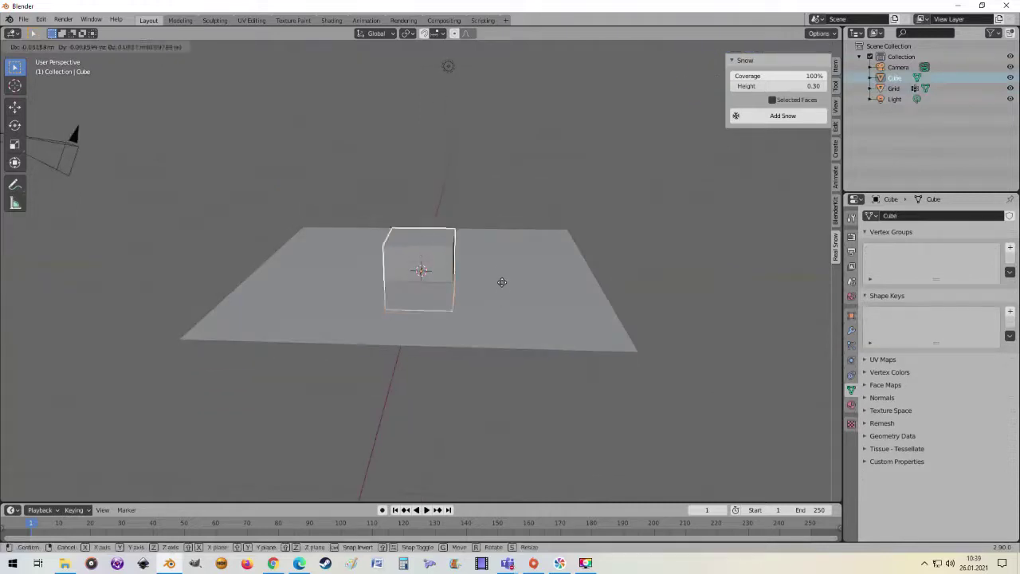
pyautogui.click(508, 259)
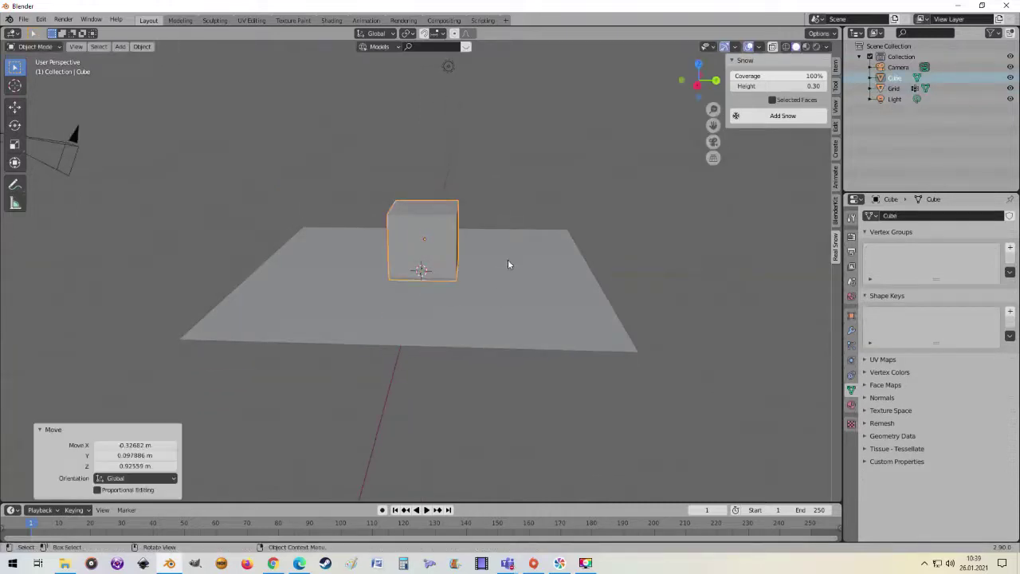
# - Generate a Real Snow layer, SnowBall.001, on top of the cube
pyautogui.scroll(2, 581, 259)
pyautogui.moveTo(581, 260)
pyautogui.mouseDown(button='middle')
pyautogui.moveTo(548, 292)
pyautogui.moveTo(644, 240)
pyautogui.mouseUp(button='middle')
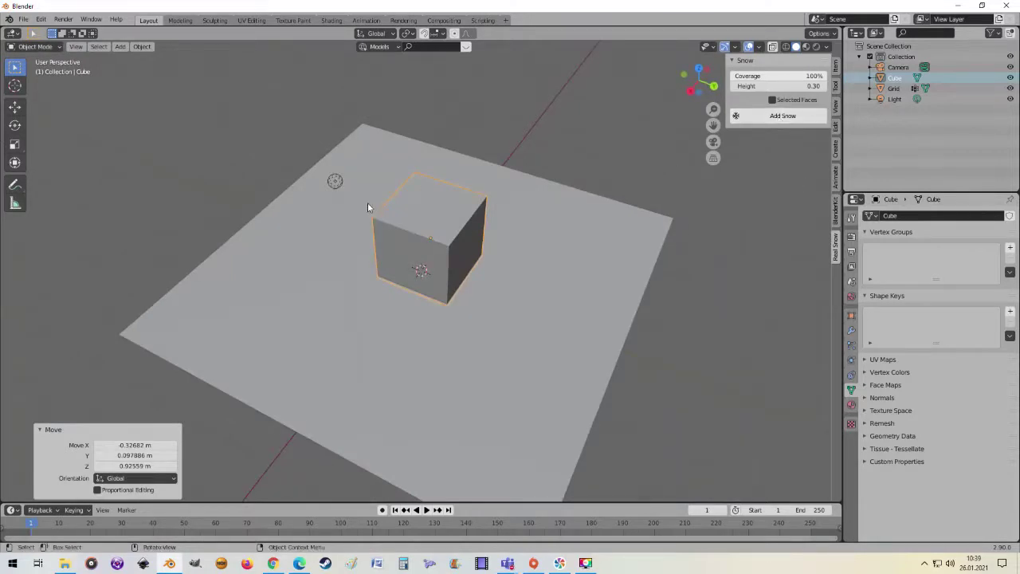
pyautogui.click(781, 116)
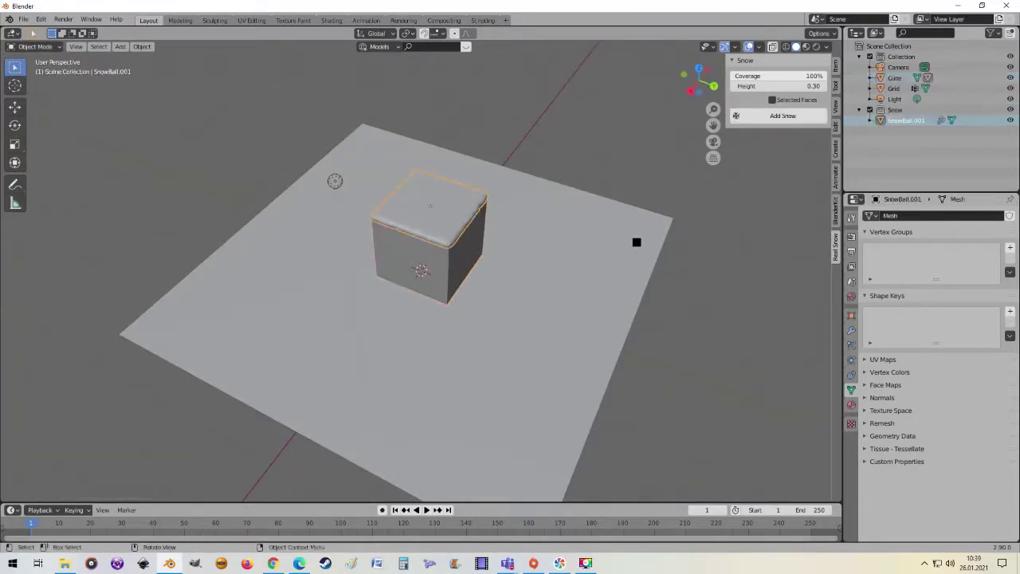
pyautogui.scroll(3, 628, 243)
pyautogui.moveTo(525, 289)
pyautogui.mouseDown(button='middle')
pyautogui.moveTo(439, 266)
pyautogui.moveTo(537, 264)
pyautogui.moveTo(467, 290)
pyautogui.moveTo(403, 275)
pyautogui.moveTo(479, 319)
pyautogui.mouseUp(button='middle')
pyautogui.scroll(-3, 480, 318)
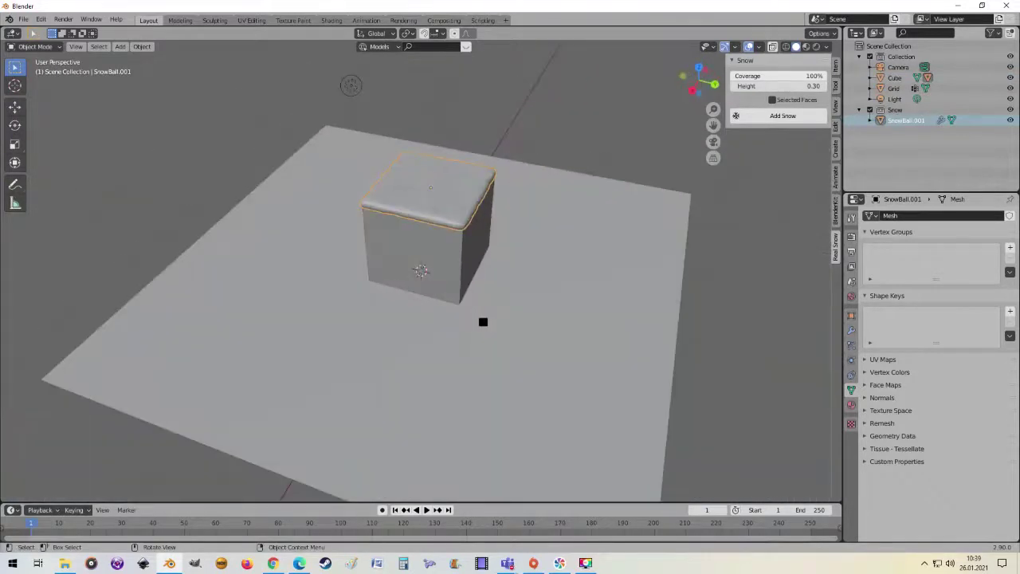
# - Generate snow on the ground grid's selected faces only, creating SnowBall.002
pyautogui.click(646, 348)
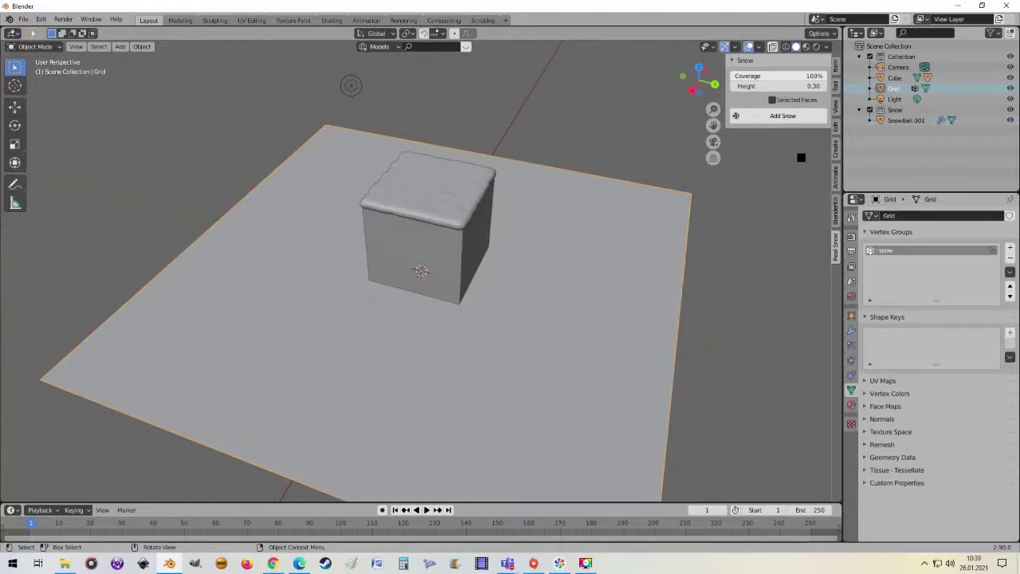
pyautogui.click(789, 101)
pyautogui.click(771, 117)
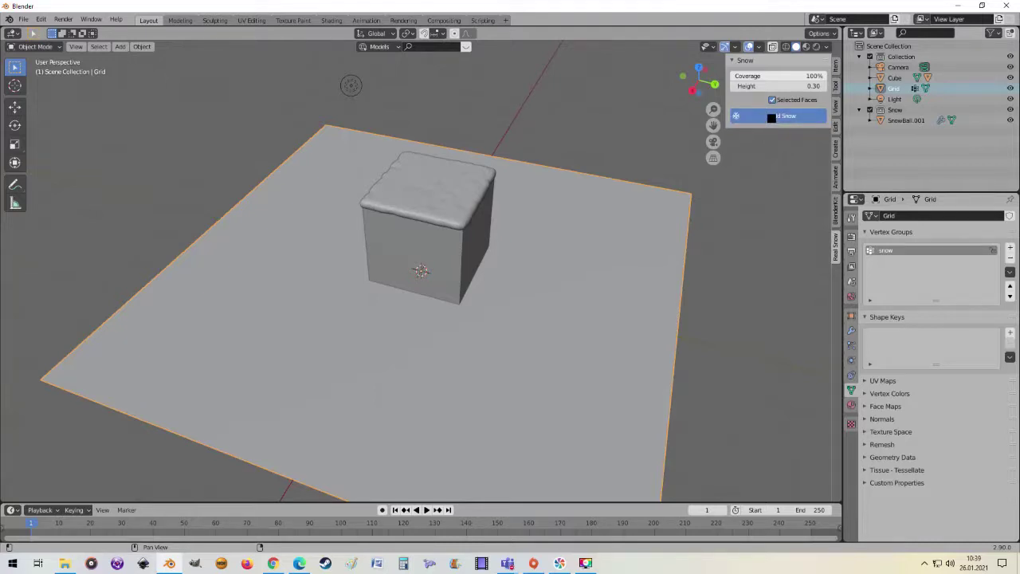
# - Inspect the blocky ground snow patches, then undo them
pyautogui.moveTo(649, 251)
pyautogui.mouseDown(button='middle')
pyautogui.moveTo(593, 232)
pyautogui.moveTo(615, 257)
pyautogui.mouseUp(button='middle')
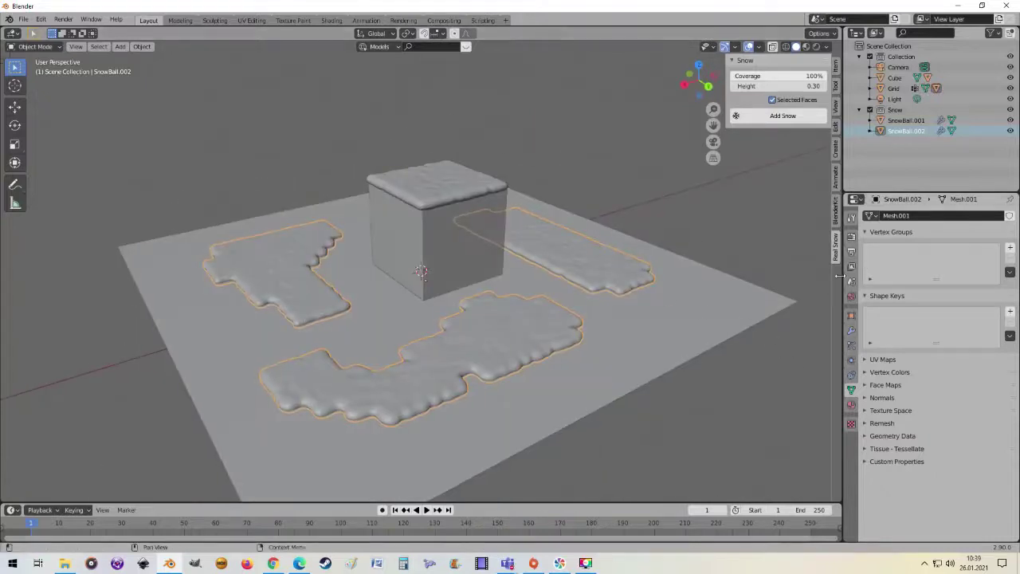
pyautogui.moveTo(574, 319); pyautogui.dragTo(586, 279, button='middle')
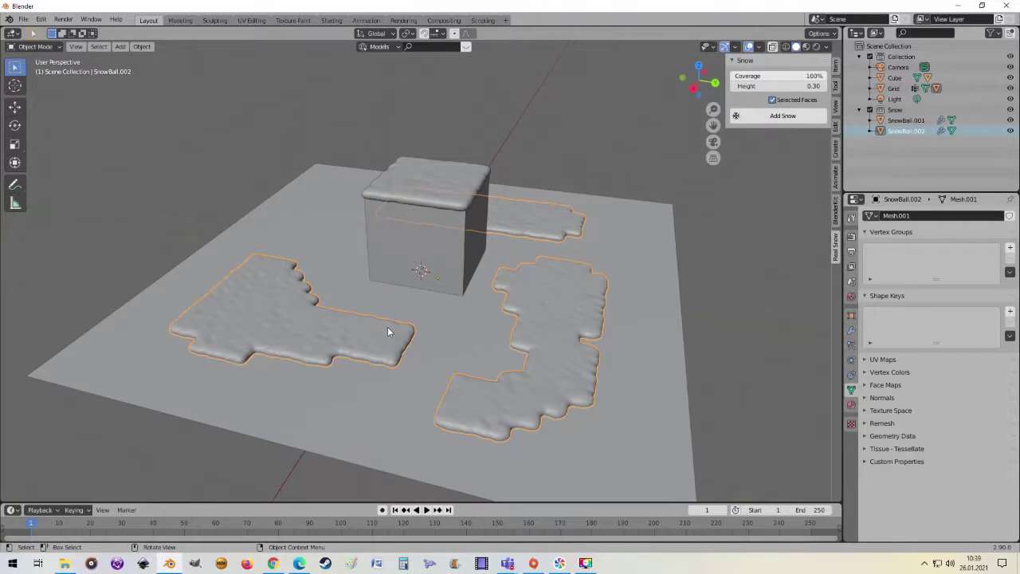
pyautogui.scroll(2, 501, 336)
pyautogui.moveTo(594, 335)
pyautogui.mouseDown(button='middle')
pyautogui.moveTo(638, 308)
pyautogui.moveTo(587, 314)
pyautogui.mouseUp(button='middle')
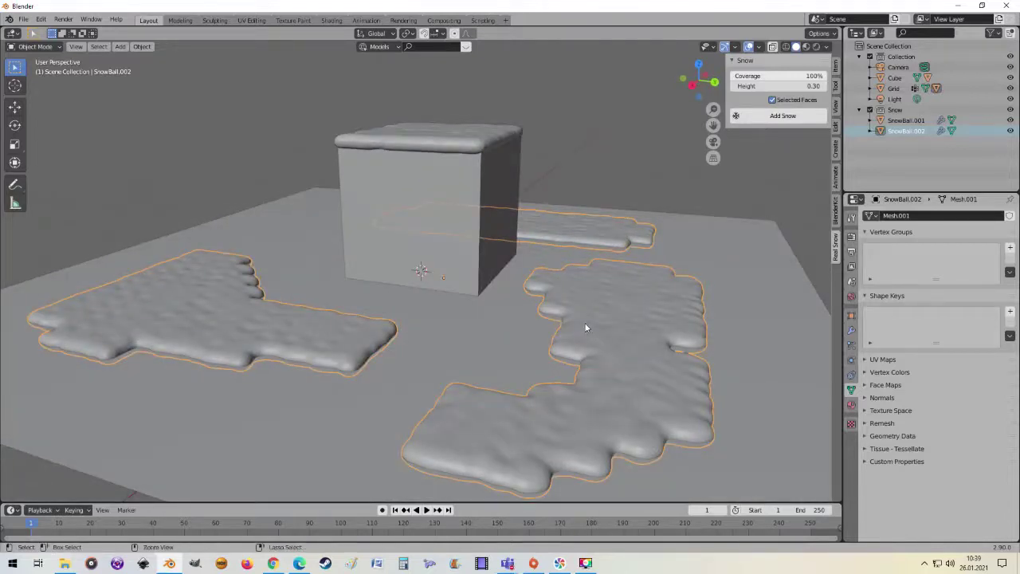
pyautogui.hotkey('ctrl', 'z')
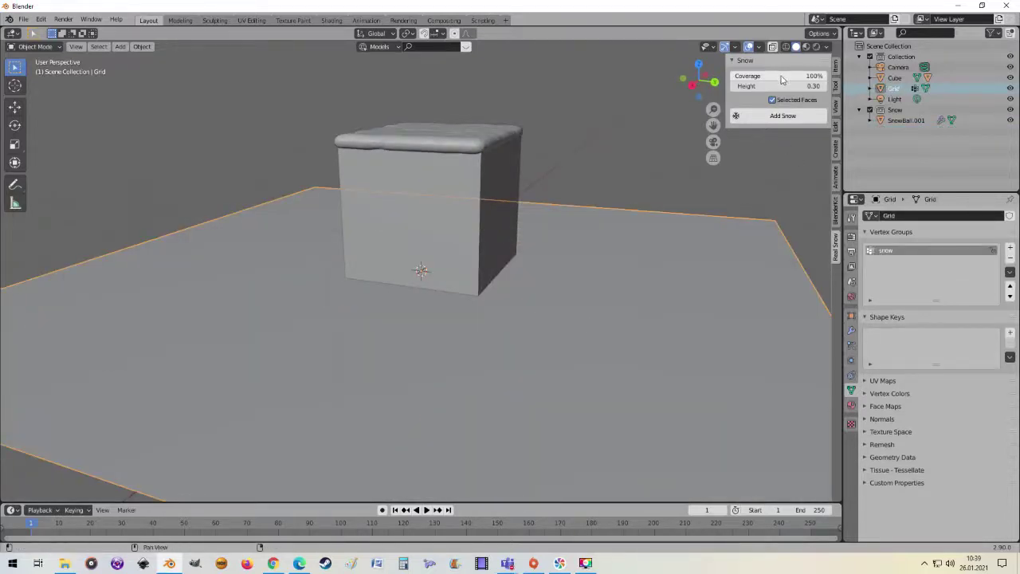
# - Regenerate ground snow with Coverage 51% and Height 1.00
pyautogui.moveTo(808, 76); pyautogui.dragTo(784, 75)
pyautogui.click(776, 86)
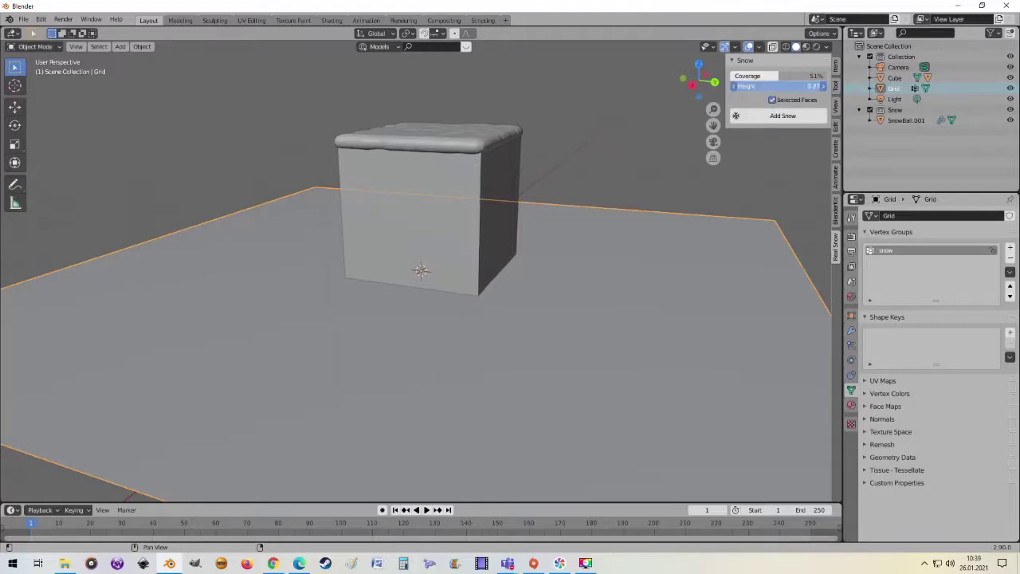
pyautogui.write('1')
pyautogui.moveTo(776, 86); pyautogui.dragTo(746, 143)
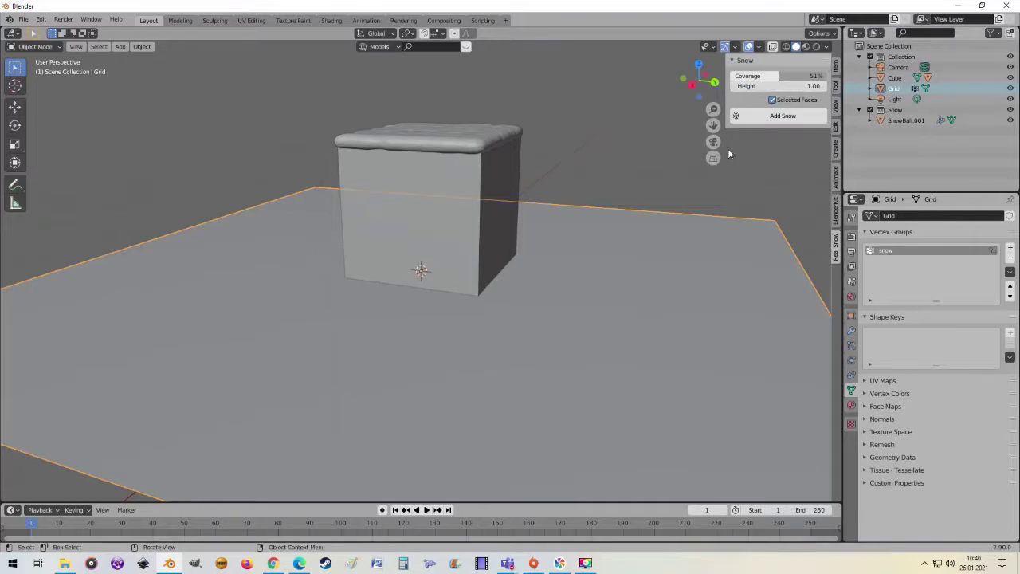
pyautogui.click(769, 116)
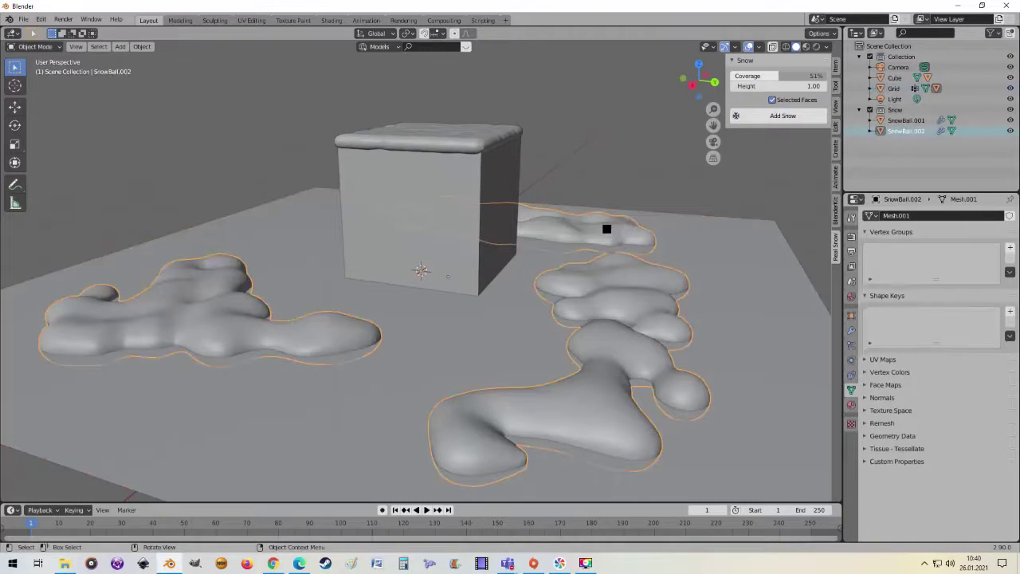
# - Orbit around the scene to inspect the rounded snow patches from several angles
pyautogui.moveTo(570, 243); pyautogui.dragTo(629, 279, button='middle')
pyautogui.scroll(-1, 630, 279)
pyautogui.scroll(-1, 535, 307)
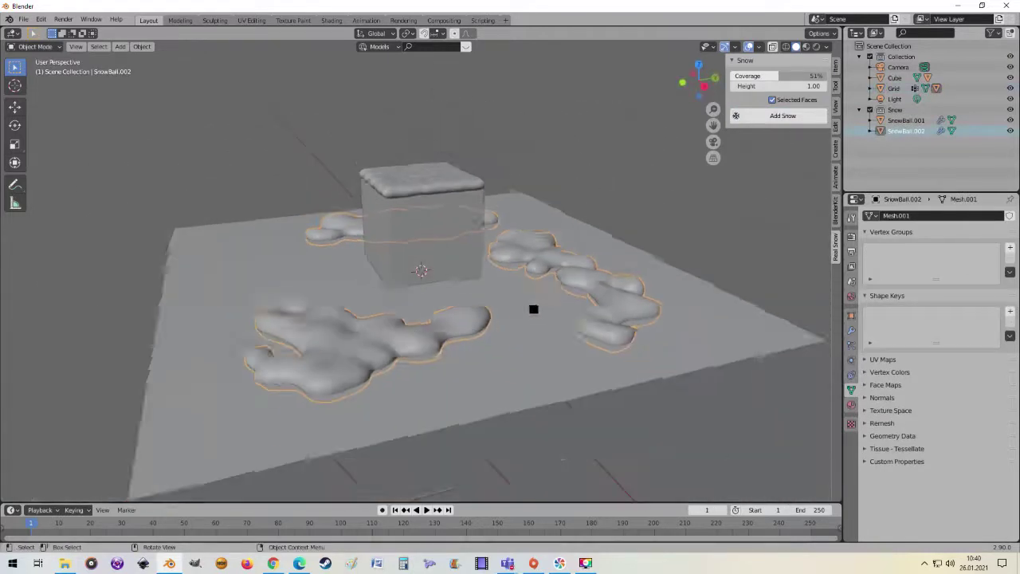
pyautogui.scroll(1, 467, 337)
pyautogui.scroll(1, 494, 340)
pyautogui.moveTo(494, 339)
pyautogui.mouseDown(button='middle')
pyautogui.moveTo(465, 343)
pyautogui.moveTo(733, 210)
pyautogui.mouseUp(button='middle')
pyautogui.moveTo(690, 269)
pyautogui.mouseDown(button='middle')
pyautogui.moveTo(594, 309)
pyautogui.moveTo(597, 292)
pyautogui.mouseUp(button='middle')
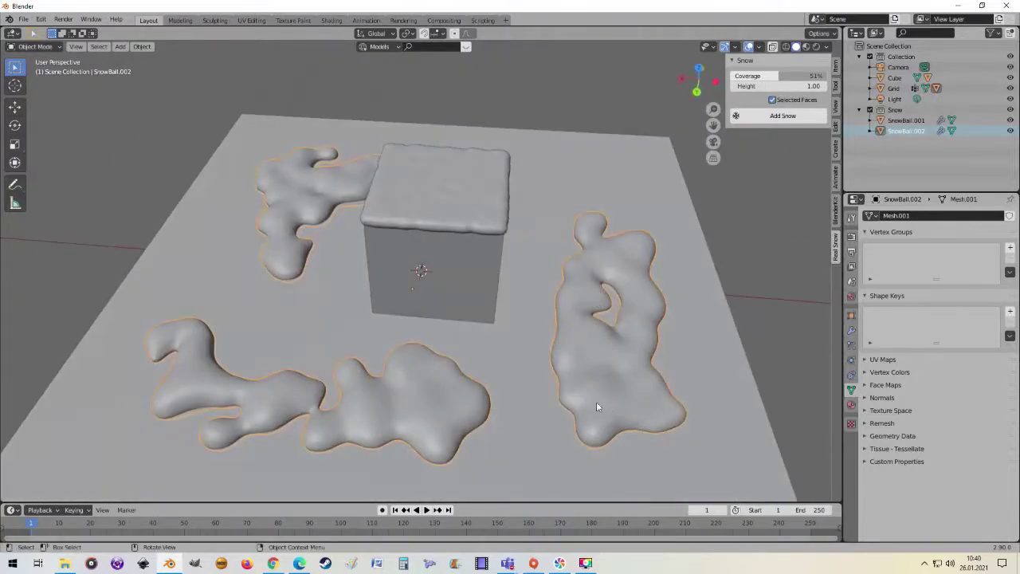
pyautogui.moveTo(662, 297)
pyautogui.mouseDown(button='middle')
pyautogui.moveTo(674, 281)
pyautogui.moveTo(566, 339)
pyautogui.moveTo(546, 285)
pyautogui.moveTo(525, 289)
pyautogui.moveTo(630, 298)
pyautogui.moveTo(620, 298)
pyautogui.moveTo(627, 347)
pyautogui.moveTo(344, 407)
pyautogui.moveTo(367, 412)
pyautogui.mouseUp(button='middle')
pyautogui.moveTo(613, 348)
pyautogui.mouseDown(button='middle')
pyautogui.moveTo(606, 298)
pyautogui.moveTo(574, 399)
pyautogui.mouseUp(button='middle')
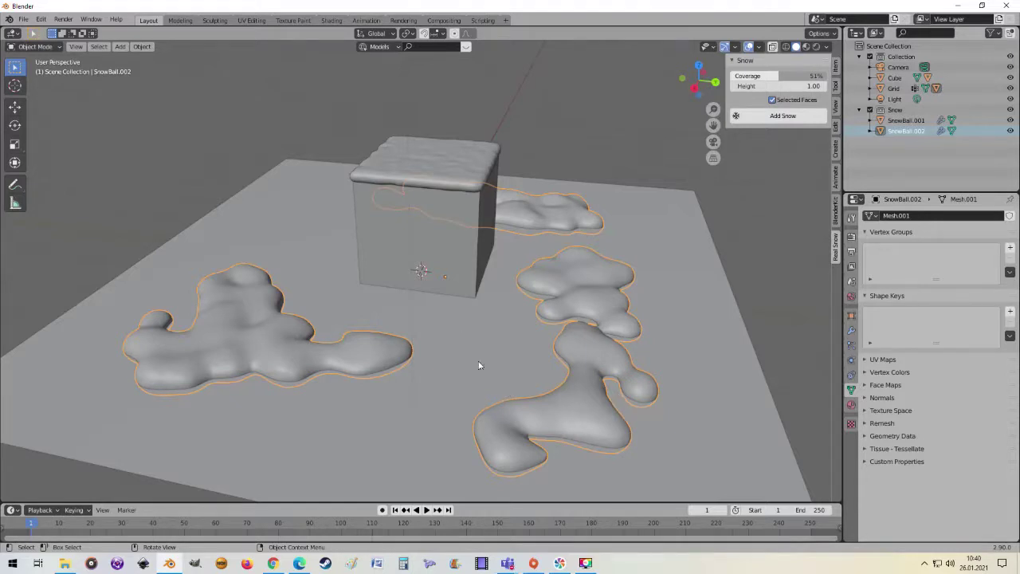
pyautogui.moveTo(478, 365)
pyautogui.mouseDown(button='middle')
pyautogui.moveTo(527, 374)
pyautogui.moveTo(533, 360)
pyautogui.mouseUp(button='middle')
pyautogui.moveTo(488, 363); pyautogui.dragTo(428, 370, button='middle')
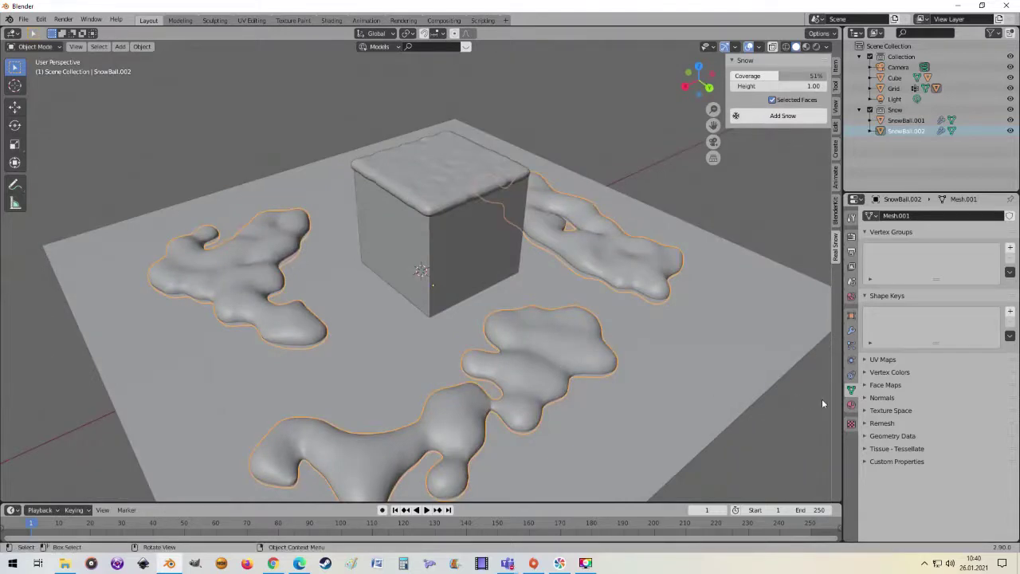
# - Look through the Principled BSDF settings of the patches' Snow material
pyautogui.click(851, 405)
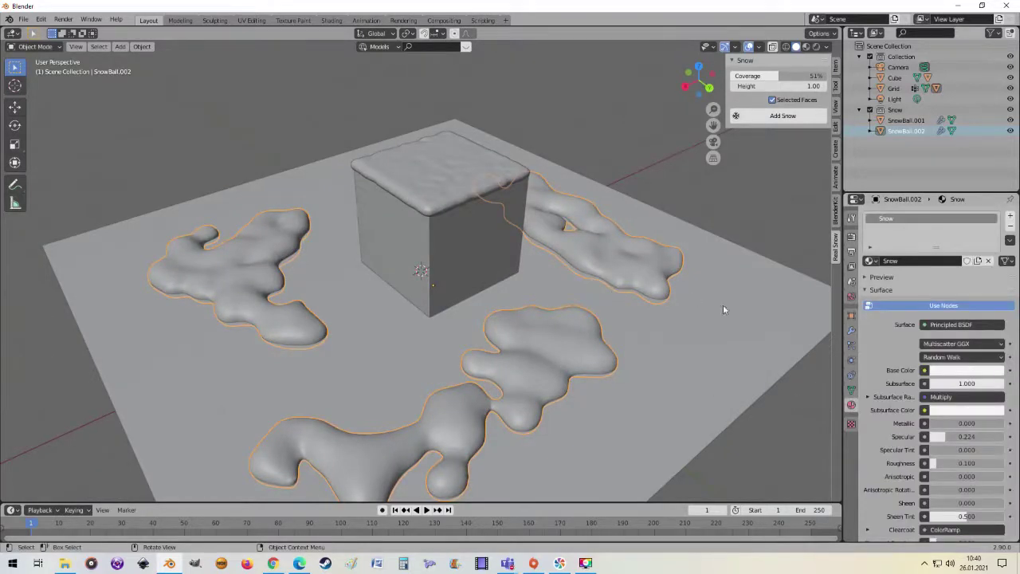
pyautogui.scroll(-2, 877, 351)
pyautogui.scroll(-2, 877, 352)
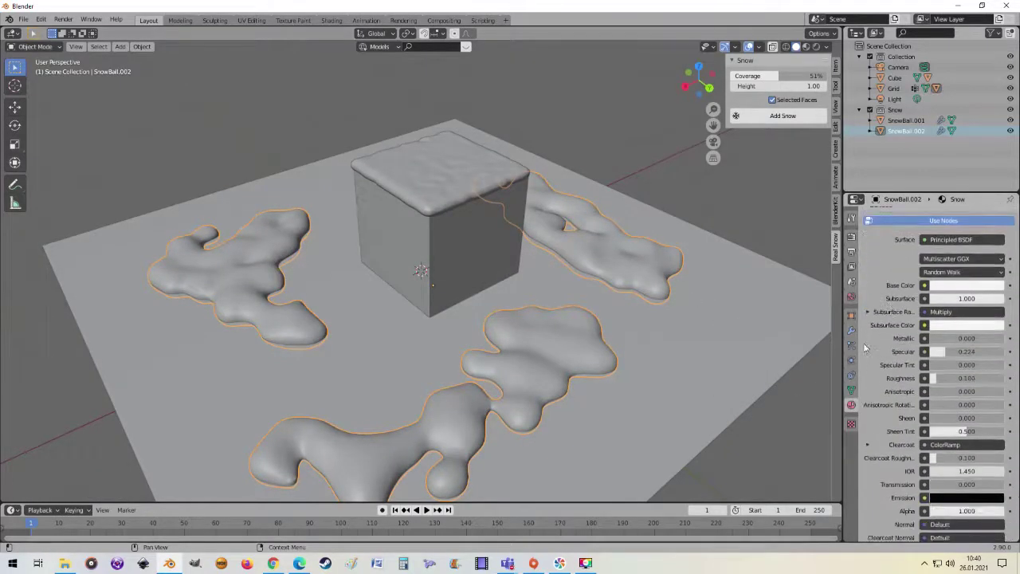
pyautogui.scroll(-1, 876, 351)
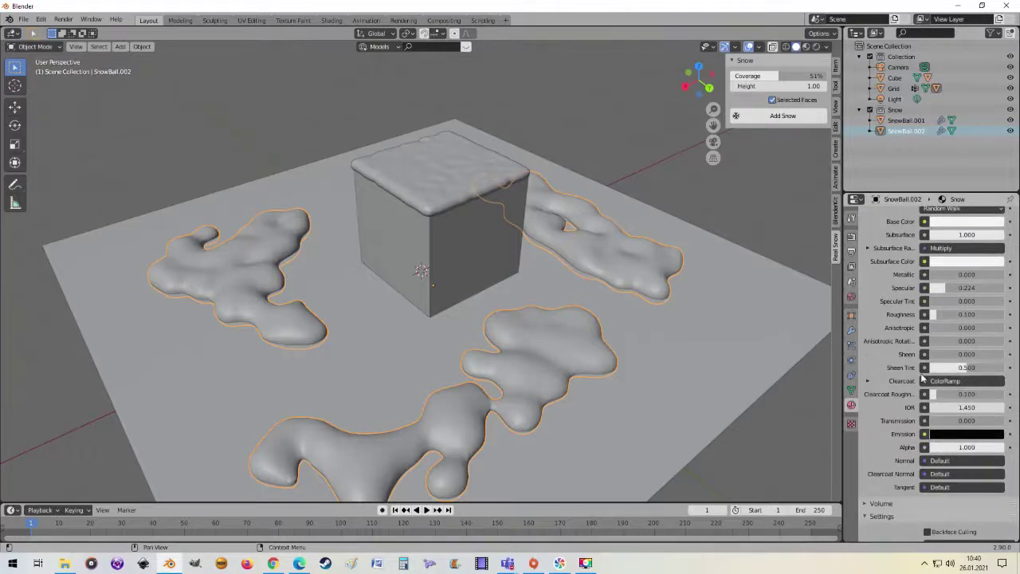
pyautogui.scroll(-1, 940, 381)
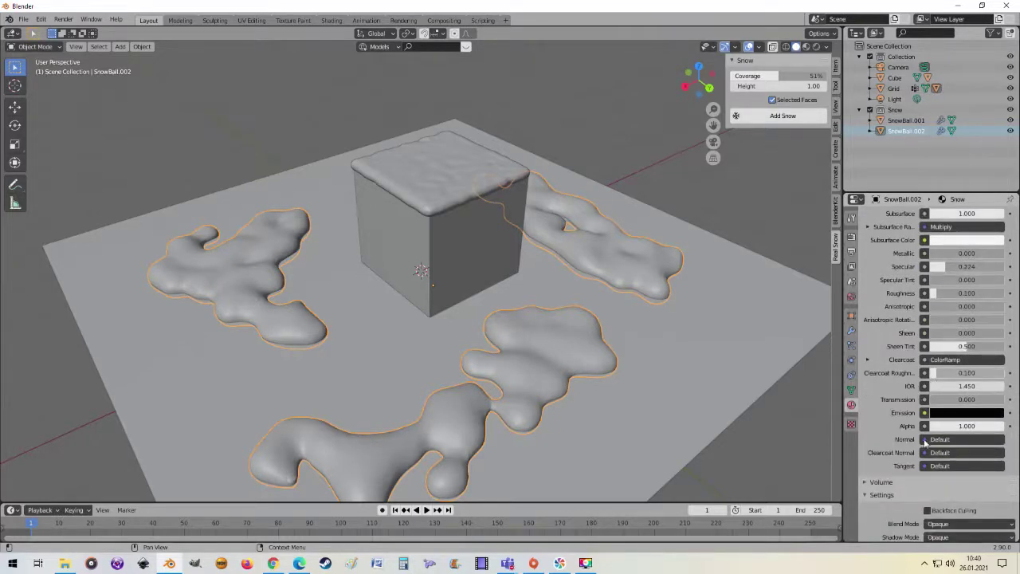
pyautogui.scroll(6, 896, 325)
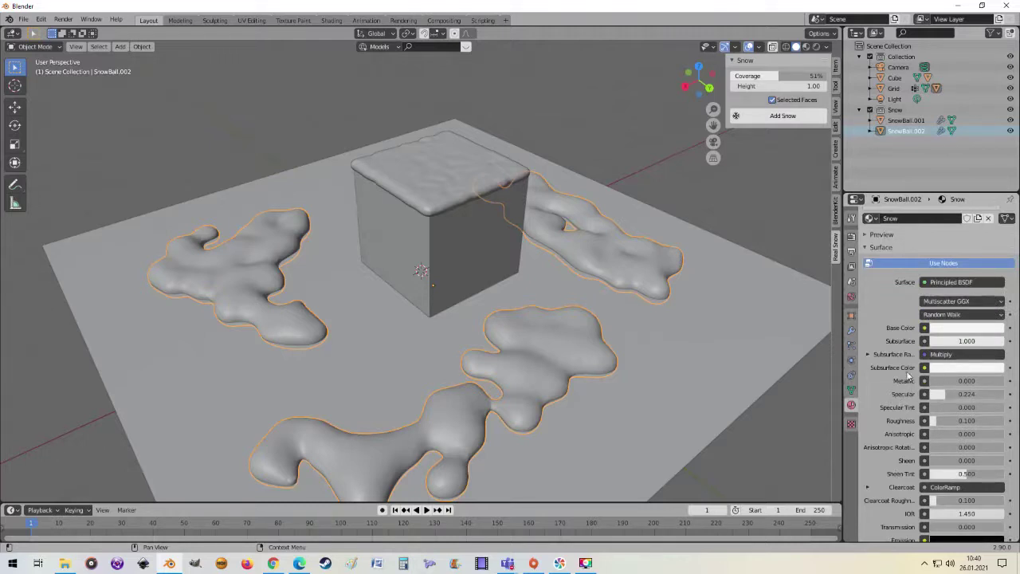
# - Select the cube's snow cap, then reselect the ground snow SnowBall.002
pyautogui.moveTo(756, 349); pyautogui.dragTo(708, 316, button='middle')
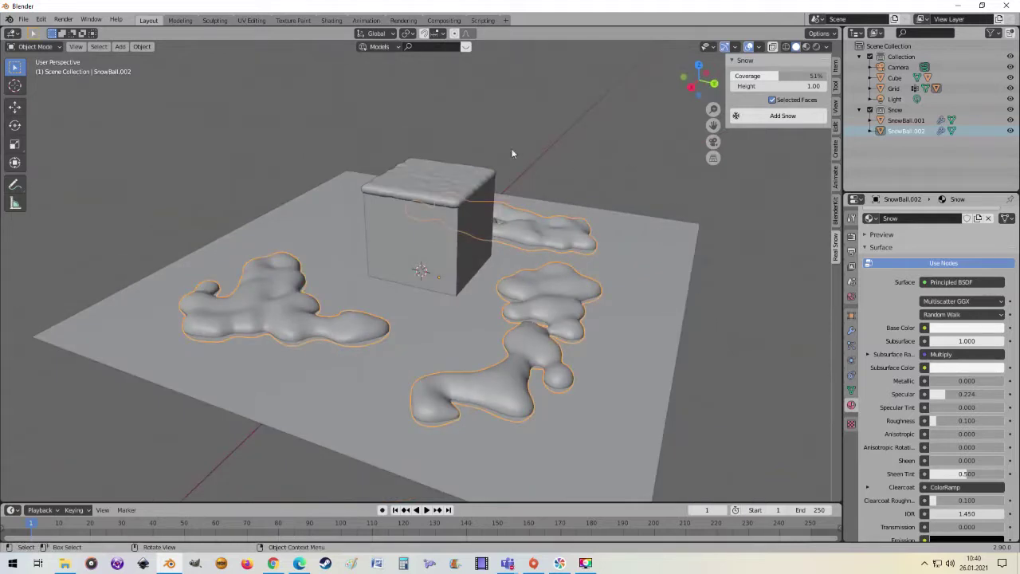
pyautogui.click(474, 176)
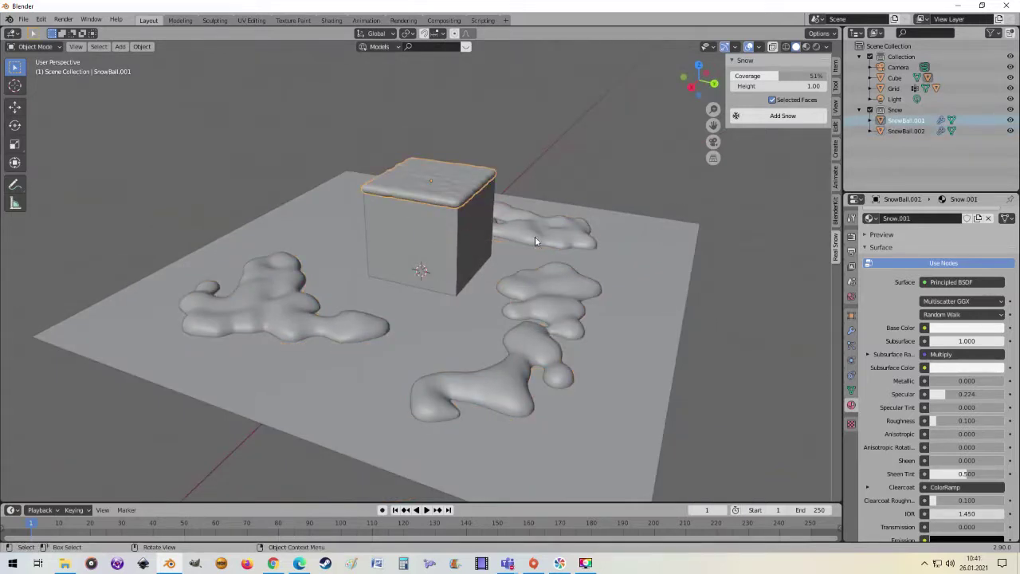
pyautogui.click(560, 282)
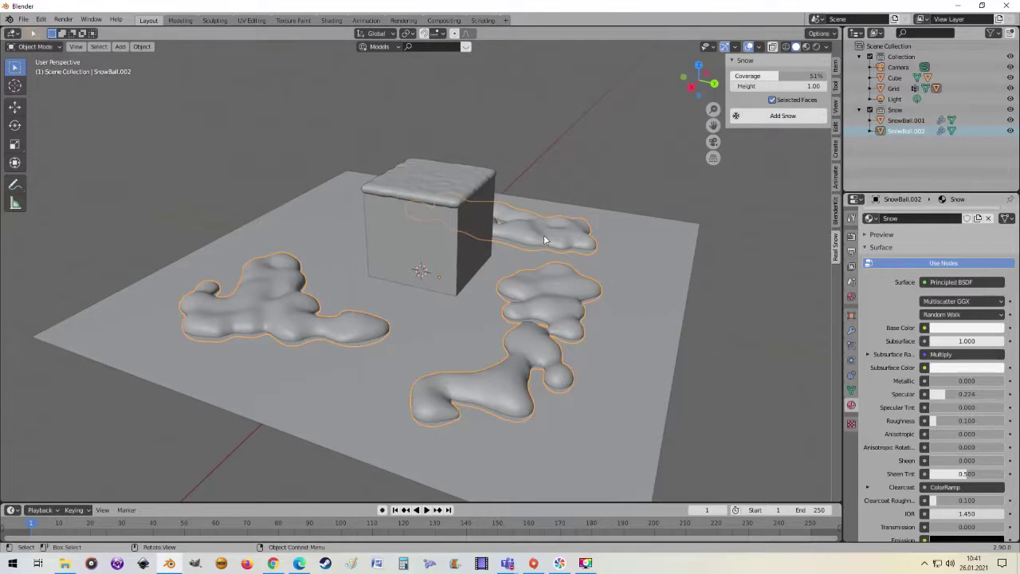
pyautogui.moveTo(543, 234)
pyautogui.mouseDown(button='middle')
pyautogui.moveTo(525, 245)
pyautogui.moveTo(550, 232)
pyautogui.mouseUp(button='middle')
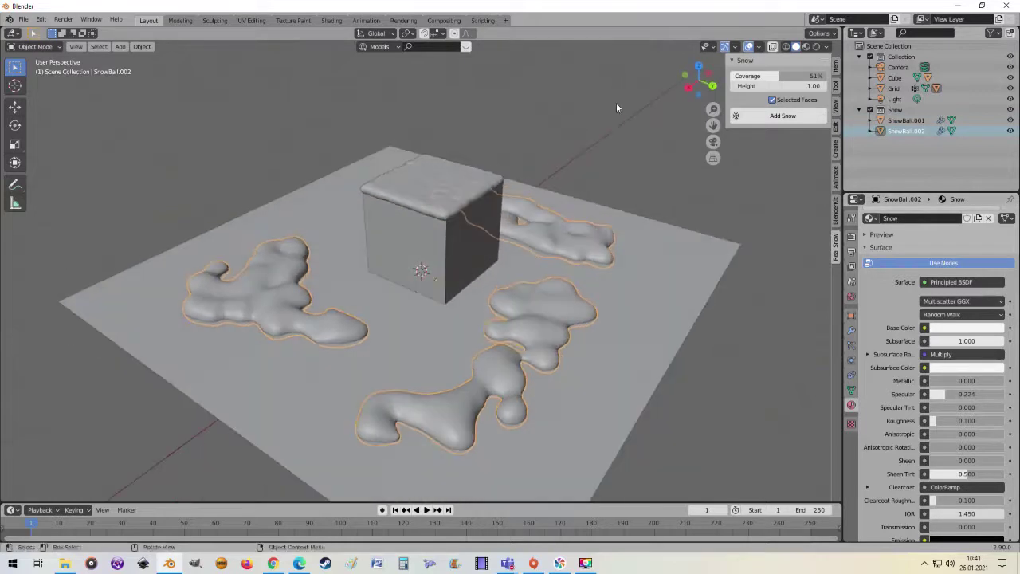
# - Switch the render engine to Cycles and set viewport shading to Rendered
pyautogui.click(851, 239)
pyautogui.click(970, 217)
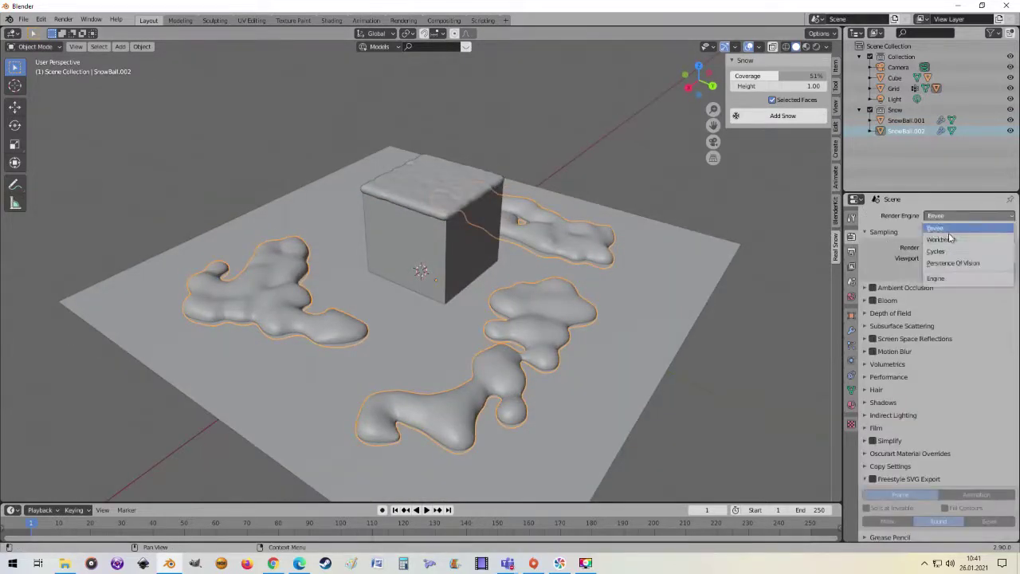
pyautogui.click(949, 251)
pyautogui.moveTo(704, 199); pyautogui.dragTo(711, 215, button='middle')
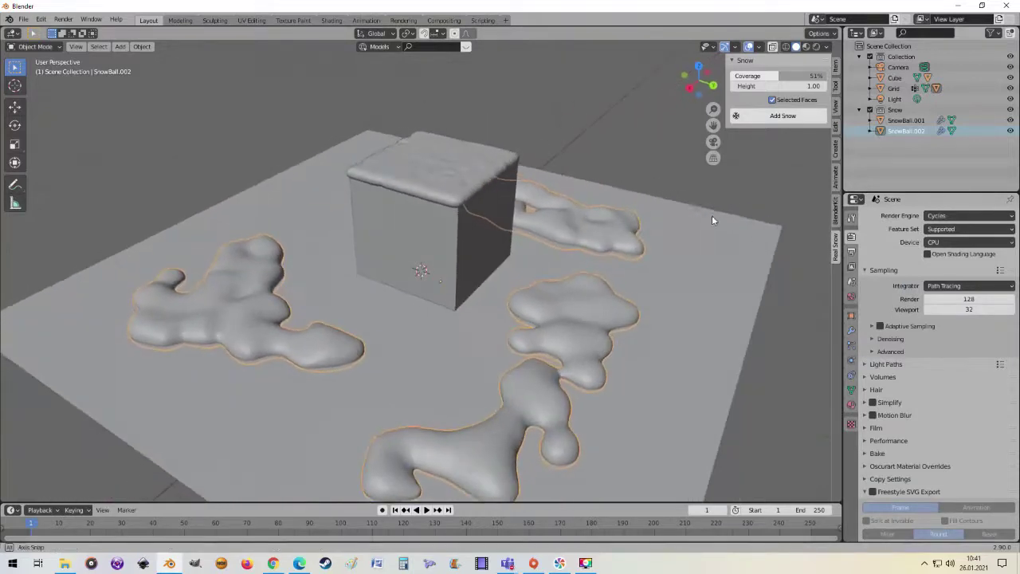
pyautogui.click(818, 47)
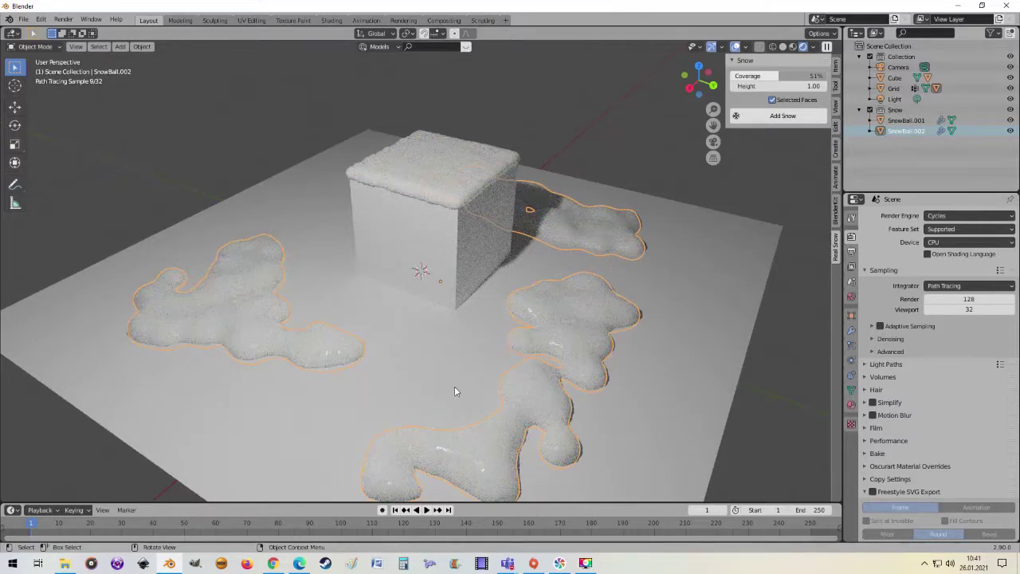
pyautogui.moveTo(446, 387)
pyautogui.mouseDown(button='middle')
pyautogui.moveTo(430, 394)
pyautogui.moveTo(596, 392)
pyautogui.mouseUp(button='middle')
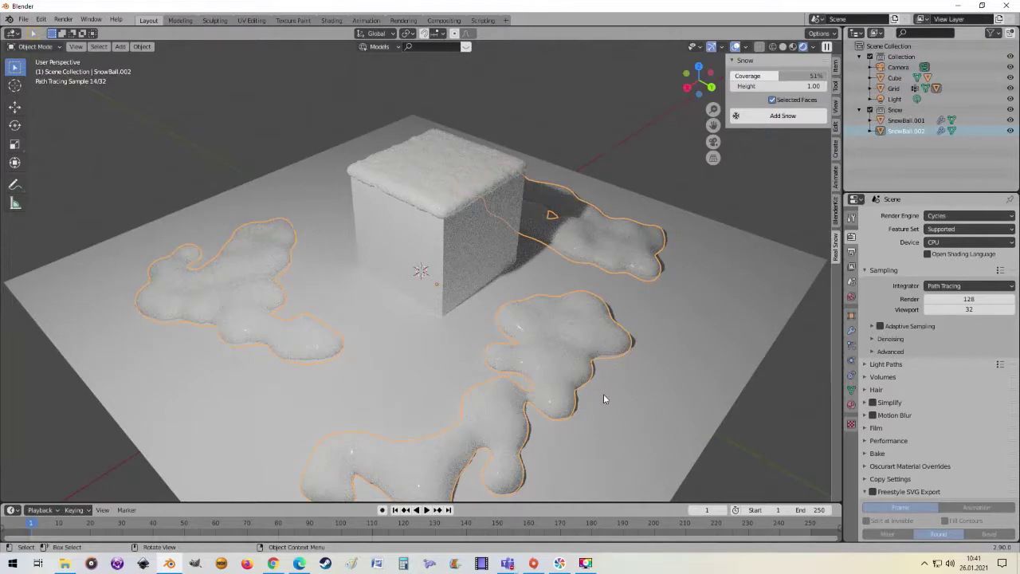
pyautogui.moveTo(605, 389); pyautogui.dragTo(621, 384, button='middle')
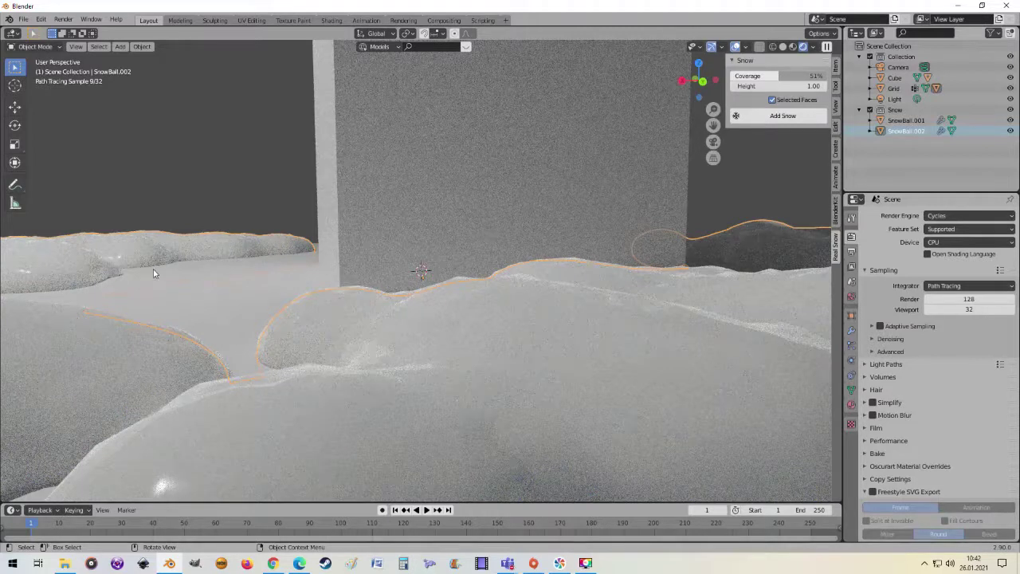
# - Set the Snow material's Roughness to 0.5 and Specular to 0.784
pyautogui.click(851, 404)
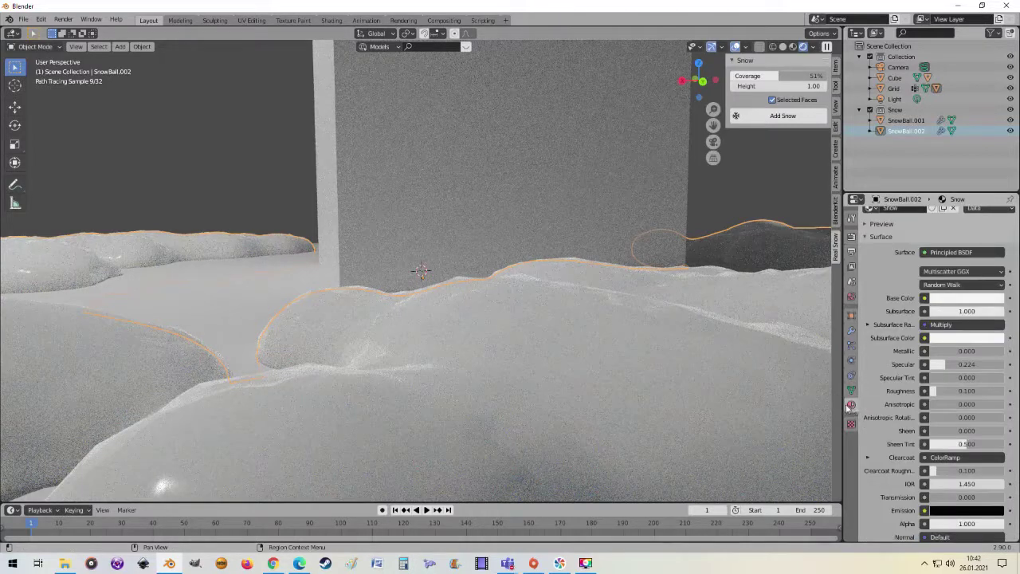
pyautogui.click(970, 391)
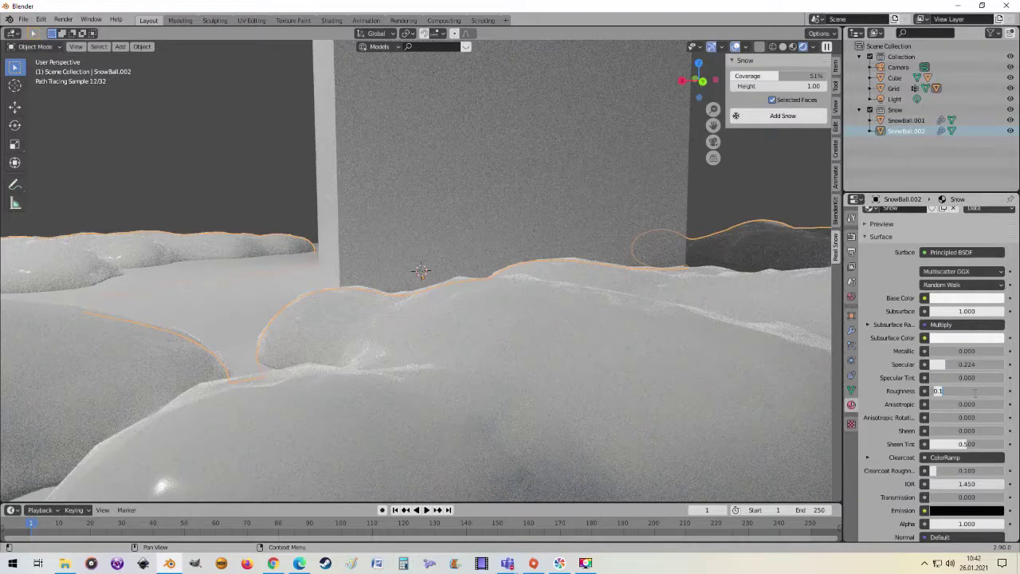
pyautogui.write('0')
pyautogui.press('Return')
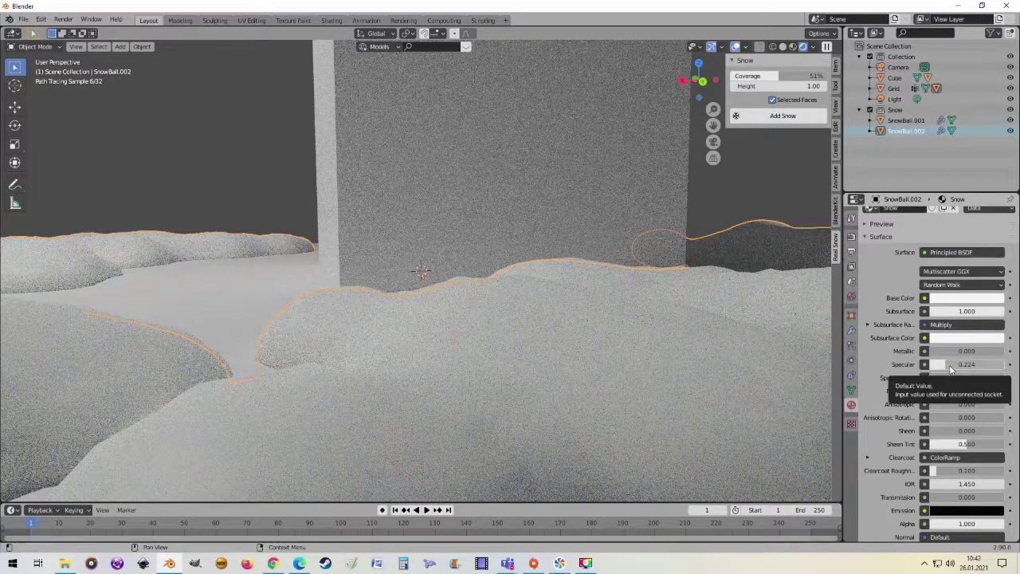
pyautogui.moveTo(950, 369); pyautogui.dragTo(988, 369)
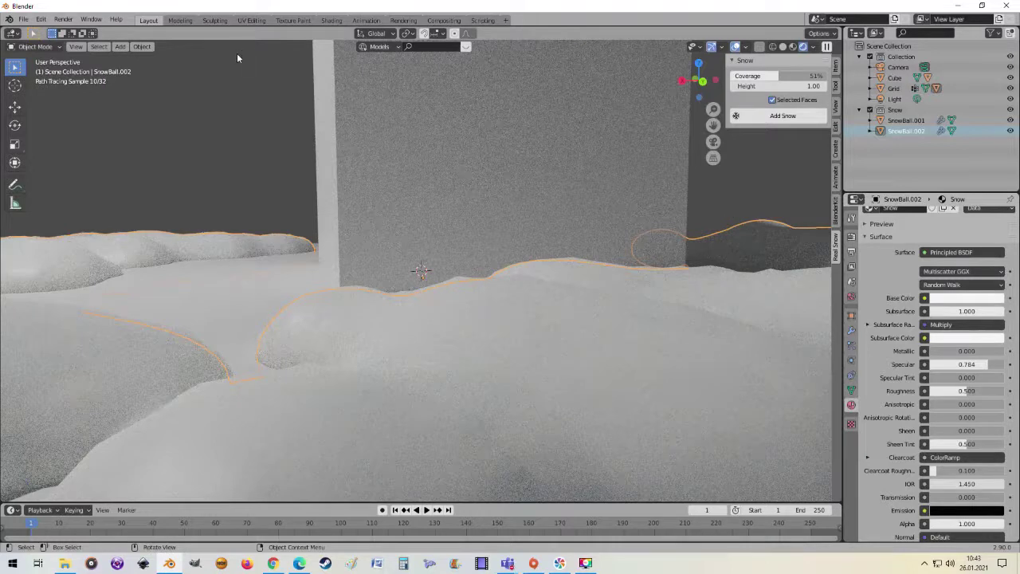
pyautogui.click(331, 20)
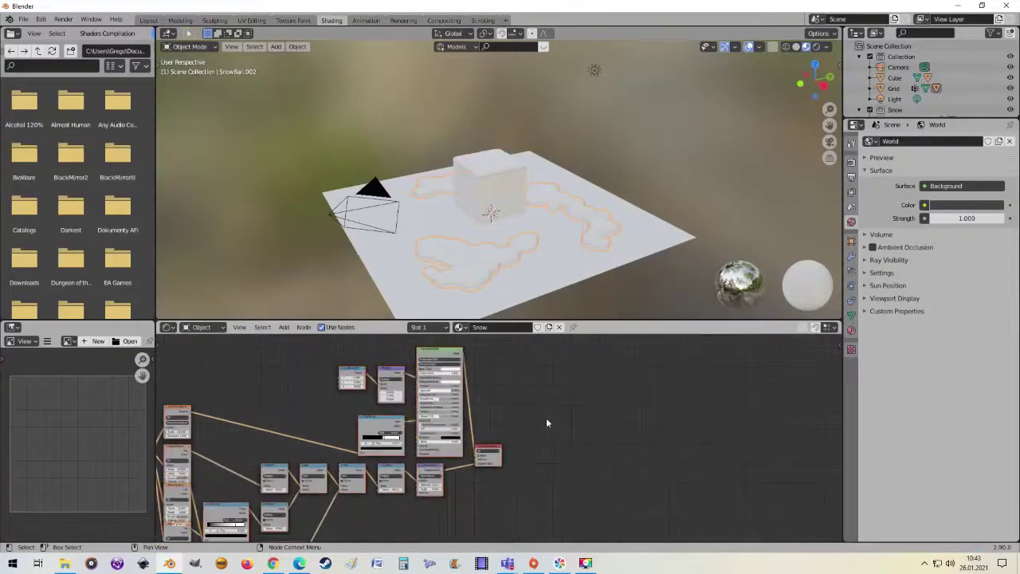
pyautogui.scroll(-2, 549, 419)
pyautogui.scroll(-2, 550, 418)
pyautogui.moveTo(550, 418)
pyautogui.mouseDown(button='middle')
pyautogui.moveTo(652, 401)
pyautogui.moveTo(675, 431)
pyautogui.mouseUp(button='middle')
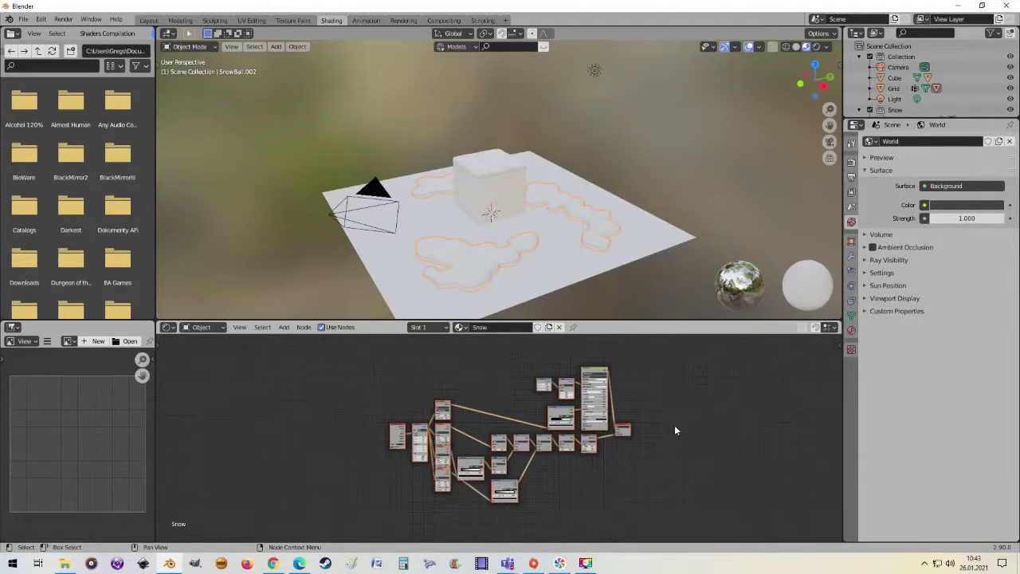
pyautogui.scroll(3, 675, 431)
pyautogui.scroll(2, 613, 422)
pyautogui.scroll(2, 551, 413)
pyautogui.scroll(2, 483, 403)
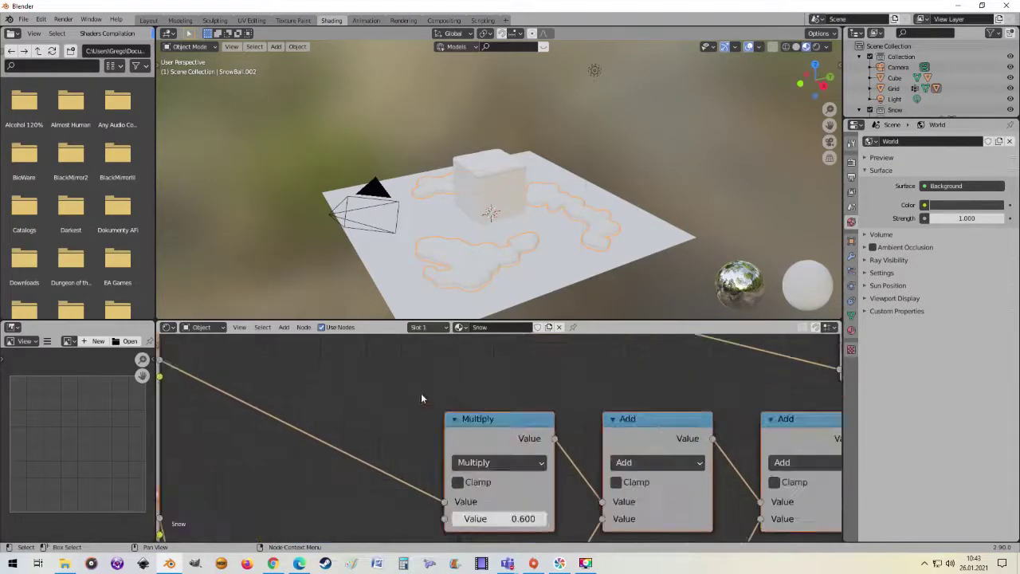
pyautogui.moveTo(421, 392)
pyautogui.mouseDown(button='middle')
pyautogui.moveTo(633, 481)
pyautogui.moveTo(615, 473)
pyautogui.moveTo(574, 412)
pyautogui.moveTo(572, 479)
pyautogui.moveTo(576, 452)
pyautogui.moveTo(592, 444)
pyautogui.moveTo(584, 386)
pyautogui.mouseUp(button='middle')
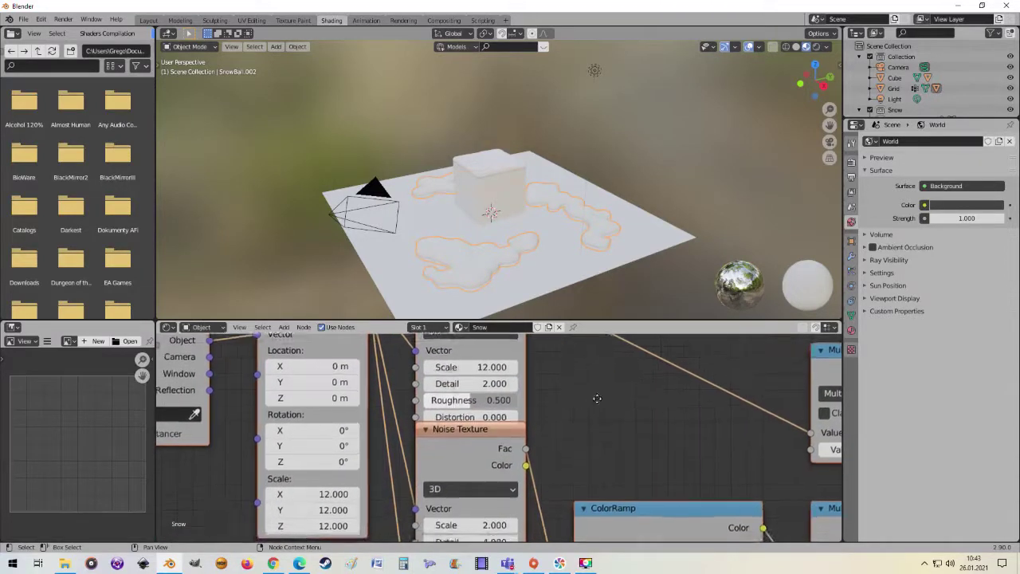
pyautogui.scroll(-1, 590, 419)
pyautogui.scroll(-3, 604, 417)
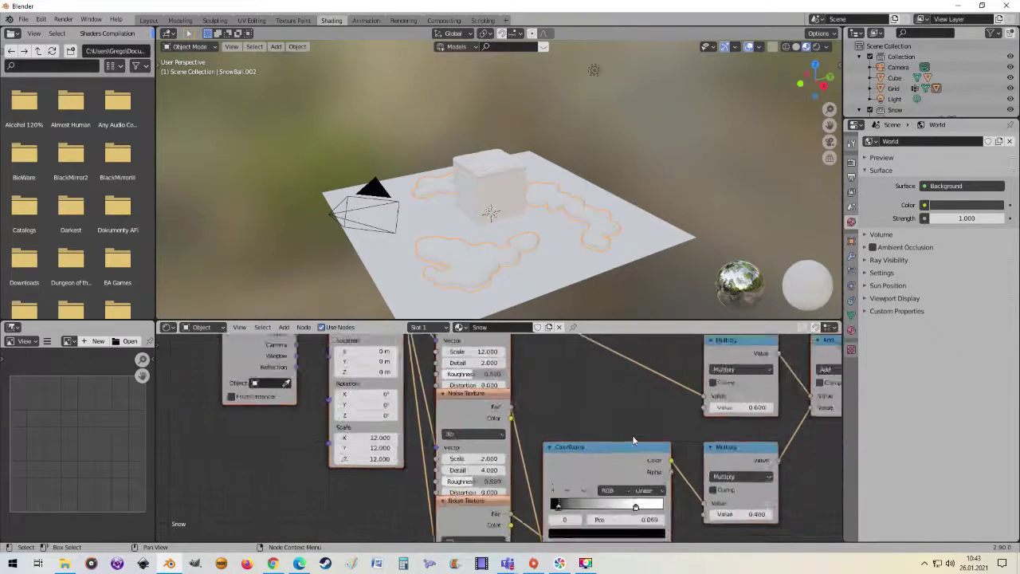
pyautogui.scroll(-3, 602, 446)
pyautogui.scroll(-2, 597, 479)
pyautogui.scroll(2, 573, 462)
pyautogui.scroll(2, 558, 430)
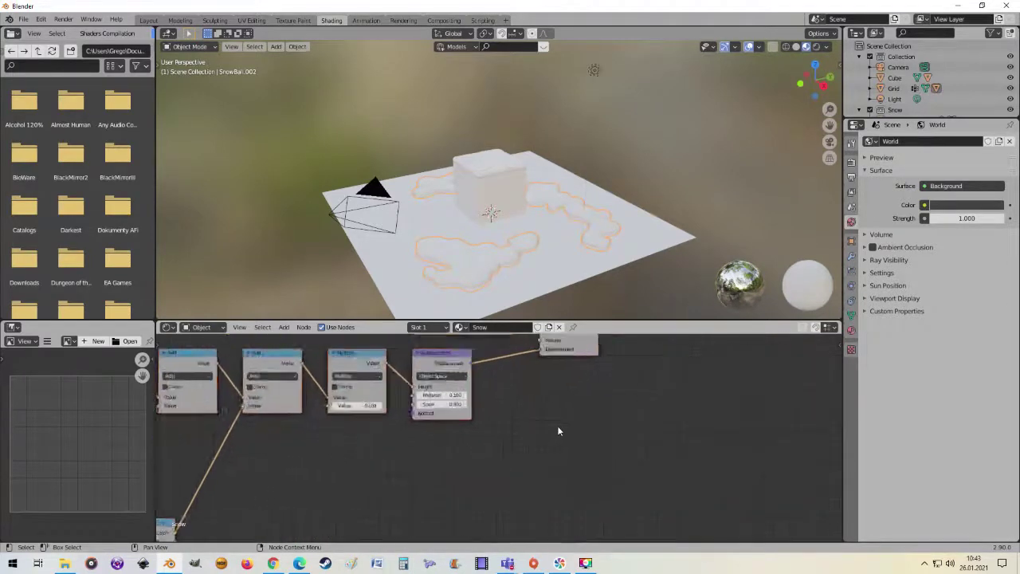
pyautogui.scroll(2, 574, 438)
pyautogui.scroll(1, 589, 447)
pyautogui.scroll(2, 614, 430)
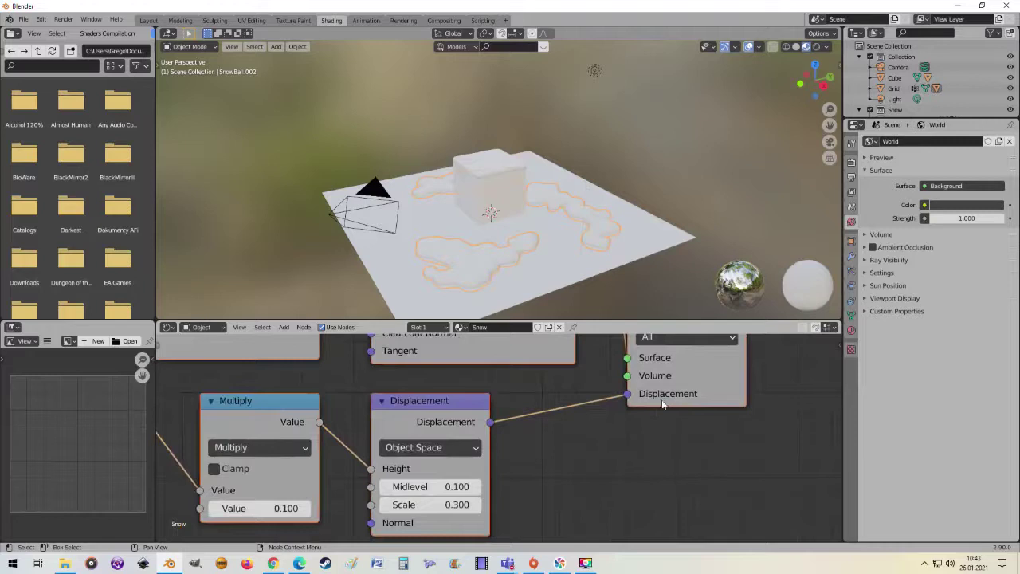
pyautogui.scroll(1, 654, 414)
pyautogui.scroll(1, 650, 430)
pyautogui.scroll(-1, 616, 439)
pyautogui.moveTo(581, 455); pyautogui.dragTo(611, 465, button='middle')
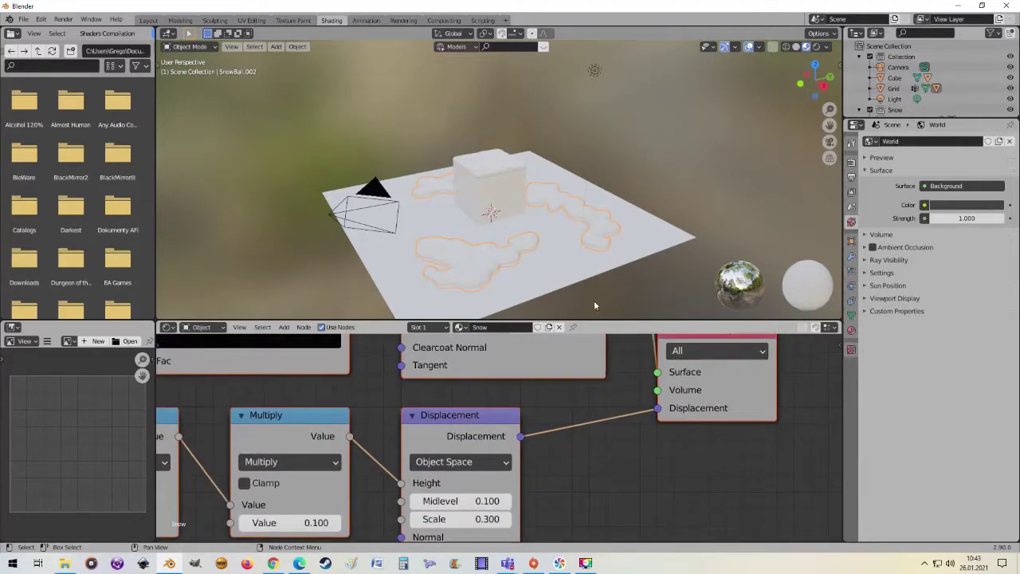
pyautogui.scroll(3, 555, 274)
pyautogui.scroll(2, 556, 274)
pyautogui.moveTo(604, 280); pyautogui.dragTo(588, 271, button='middle')
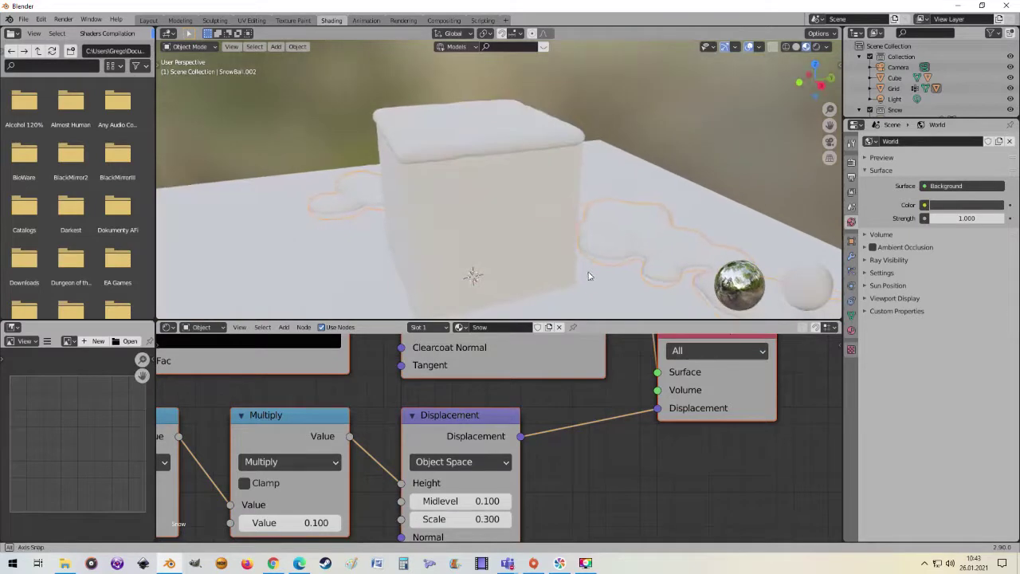
pyautogui.scroll(-1, 579, 437)
pyautogui.scroll(-2, 578, 438)
pyautogui.moveTo(715, 392); pyautogui.dragTo(692, 535, button='middle')
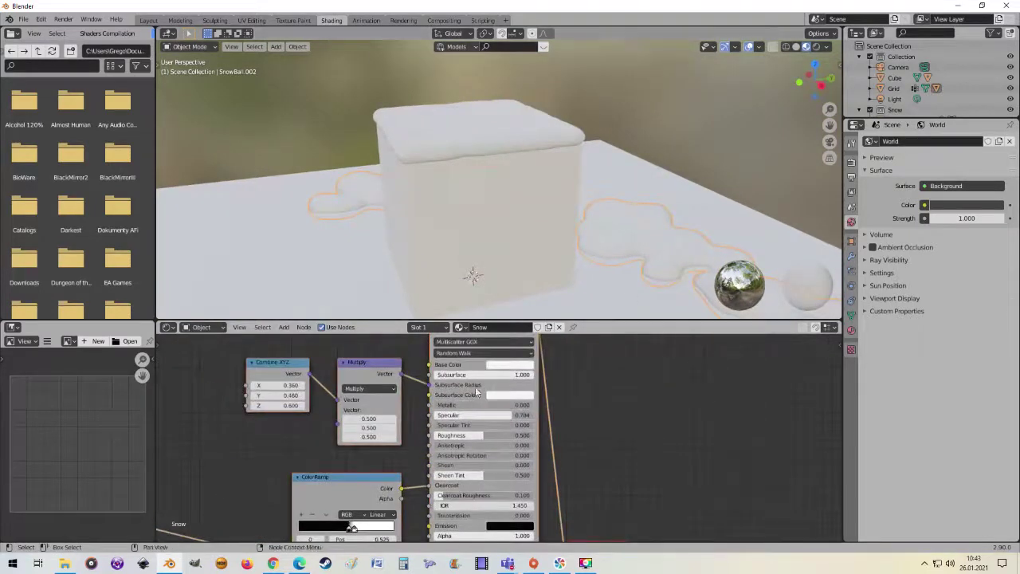
pyautogui.moveTo(246, 445)
pyautogui.mouseDown(button='middle')
pyautogui.moveTo(259, 374)
pyautogui.moveTo(396, 441)
pyautogui.moveTo(599, 362)
pyautogui.mouseUp(button='middle')
pyautogui.scroll(2, 417, 455)
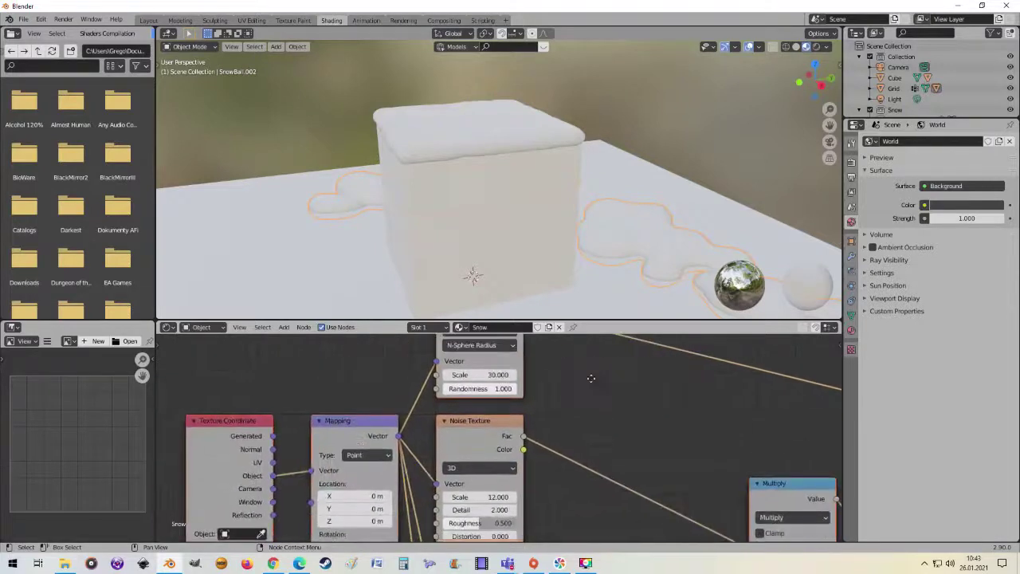
pyautogui.moveTo(305, 419); pyautogui.dragTo(404, 345, button='middle')
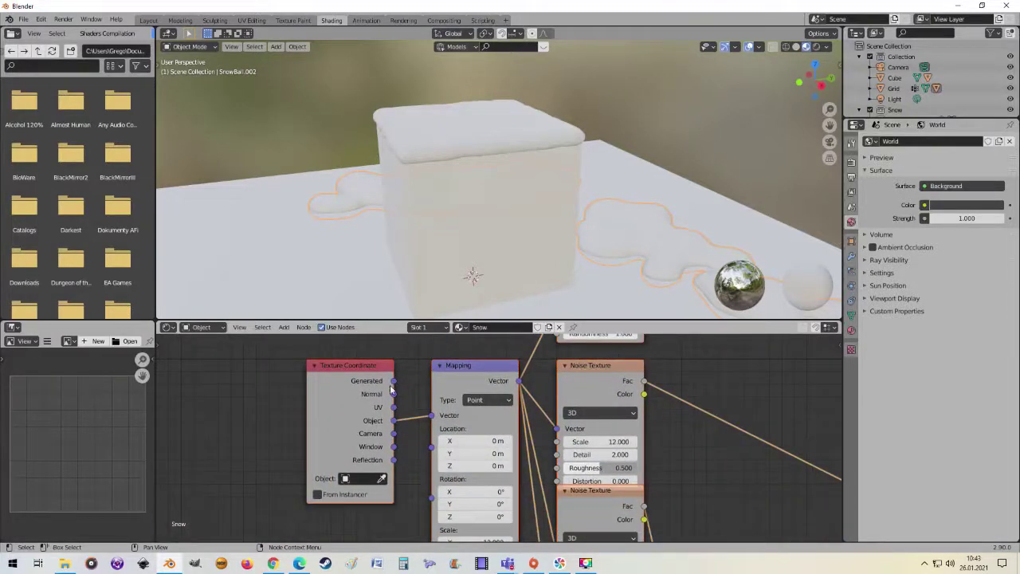
pyautogui.scroll(1, 293, 446)
pyautogui.scroll(1, 406, 442)
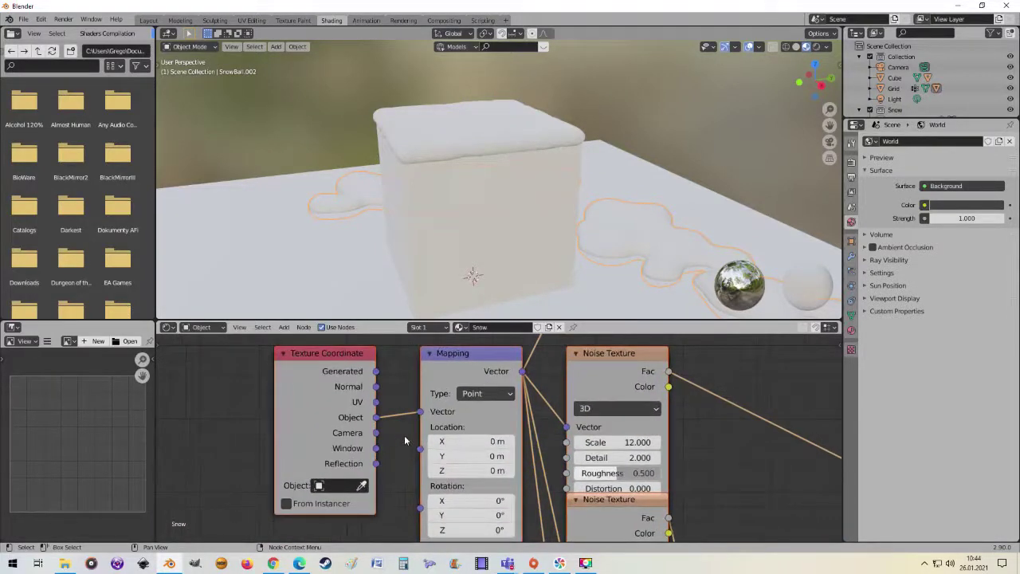
pyautogui.scroll(-5, 404, 440)
pyautogui.hscroll(3, 446, 446)
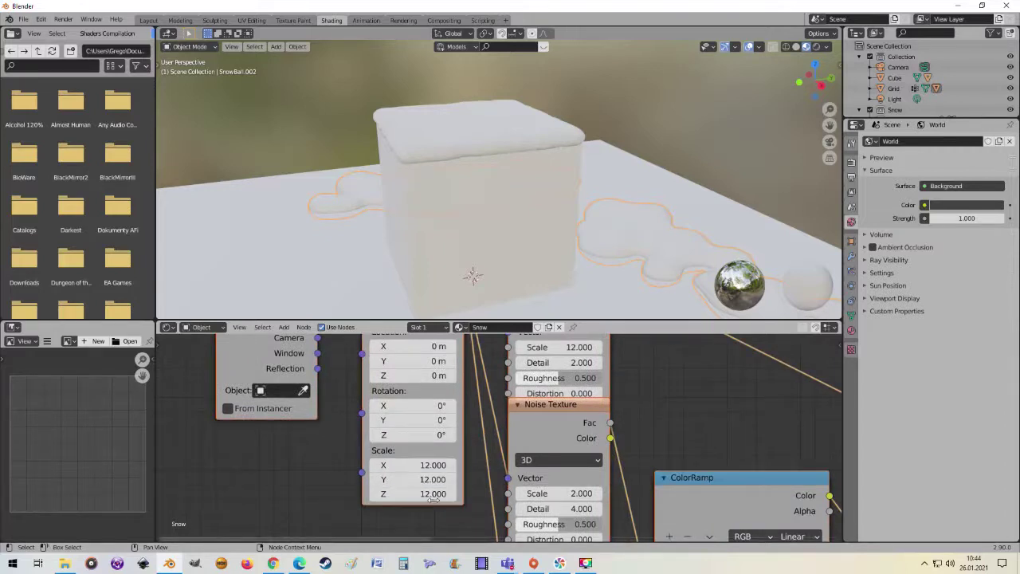
pyautogui.scroll(-3, 425, 498)
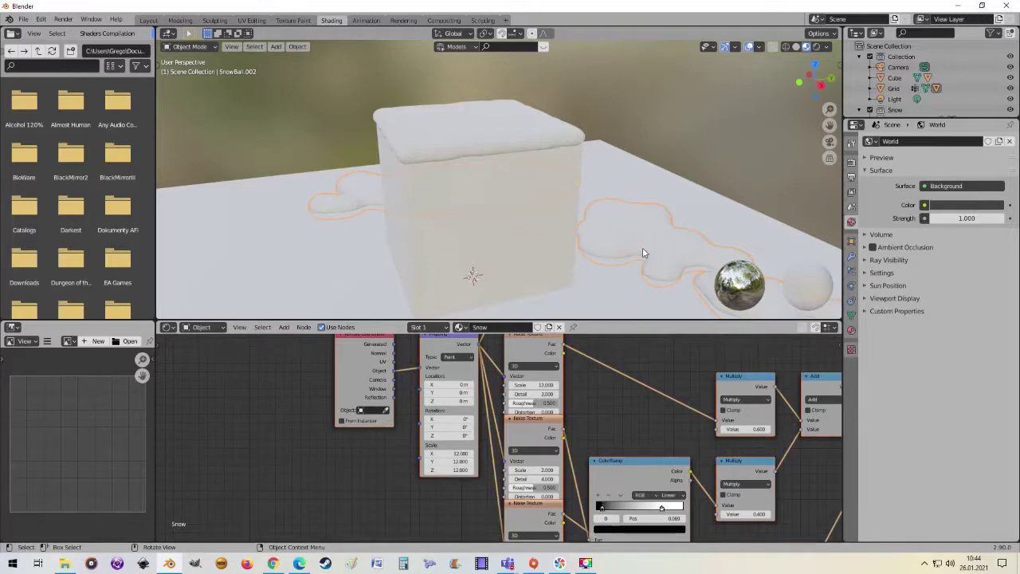
pyautogui.scroll(-5, 644, 253)
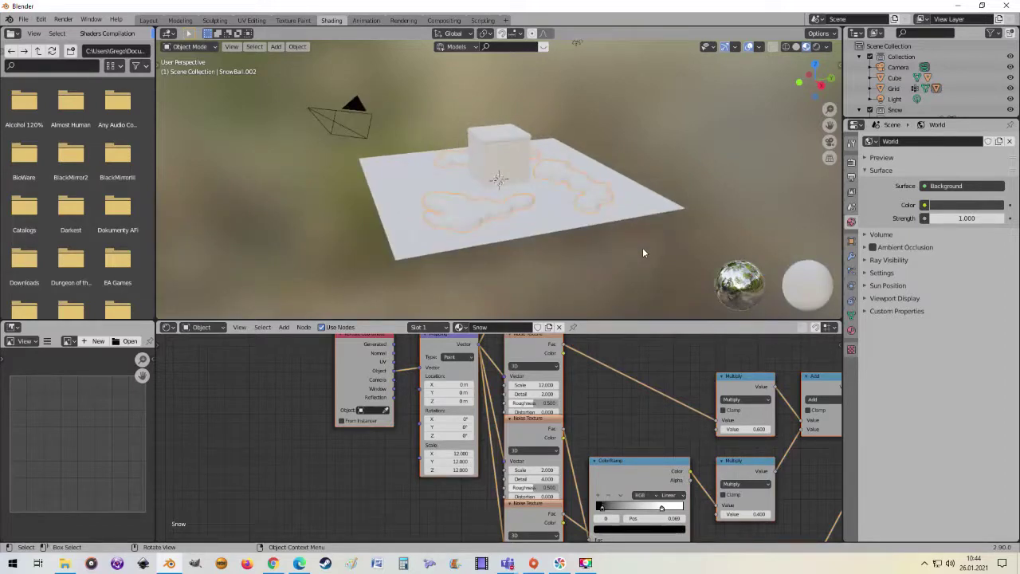
pyautogui.scroll(3, 644, 252)
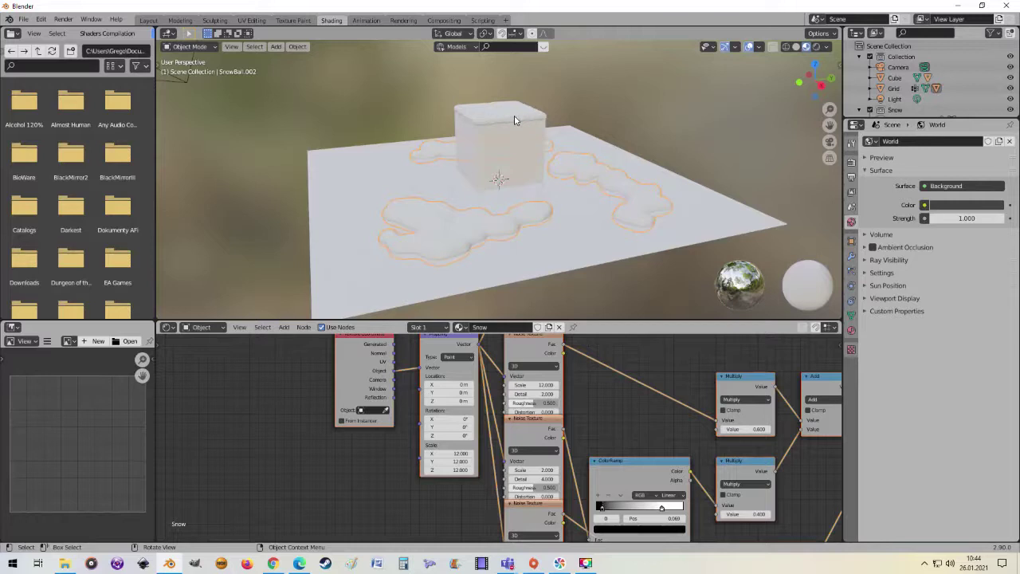
# - Select the SnowBall.001 cap, zoom in from the side, and switch to Rendered shading
pyautogui.click(515, 120)
pyautogui.scroll(3, 514, 117)
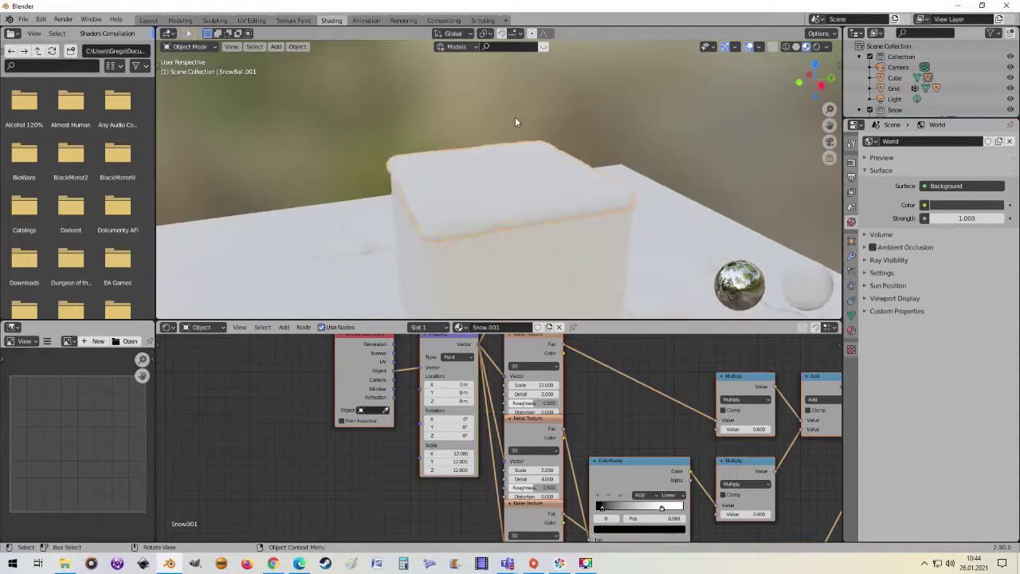
pyautogui.scroll(2, 519, 189)
pyautogui.scroll(2, 517, 197)
pyautogui.moveTo(516, 198)
pyautogui.mouseDown(button='middle')
pyautogui.moveTo(483, 258)
pyautogui.moveTo(419, 223)
pyautogui.moveTo(408, 196)
pyautogui.moveTo(420, 198)
pyautogui.mouseUp(button='middle')
pyautogui.scroll(2, 408, 196)
pyautogui.scroll(2, 408, 196)
pyautogui.scroll(2, 410, 196)
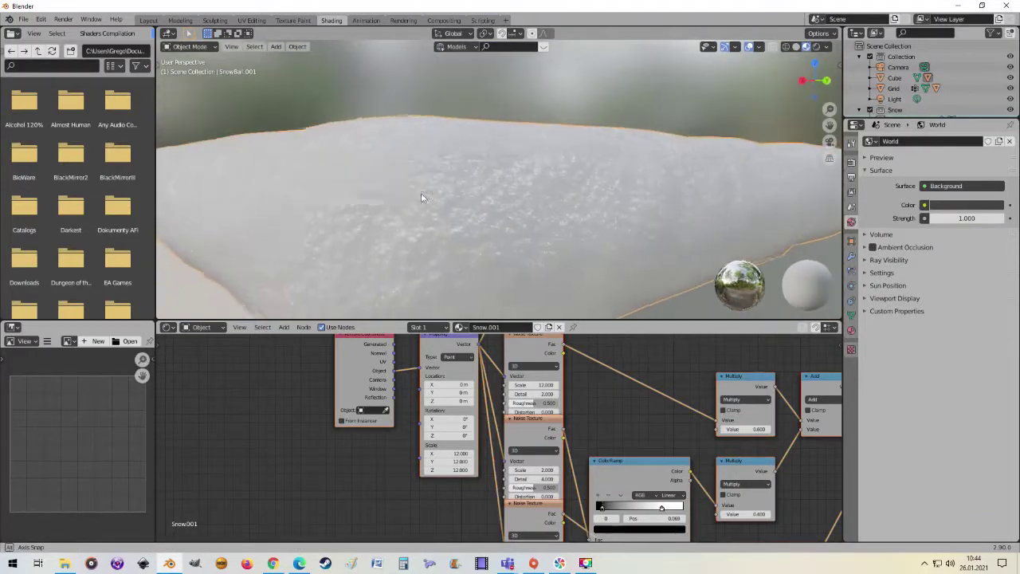
pyautogui.click(816, 46)
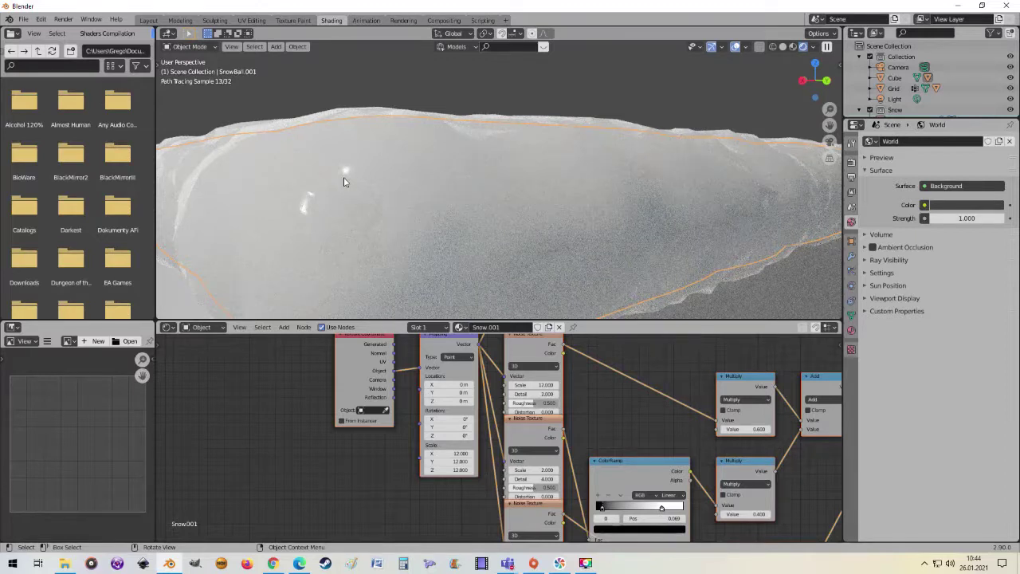
# - Drag Principled BSDF sliders to Specular 0.774, Specular Tint 1.000 and Roughness 0.814
pyautogui.moveTo(682, 372); pyautogui.dragTo(374, 446, button='middle')
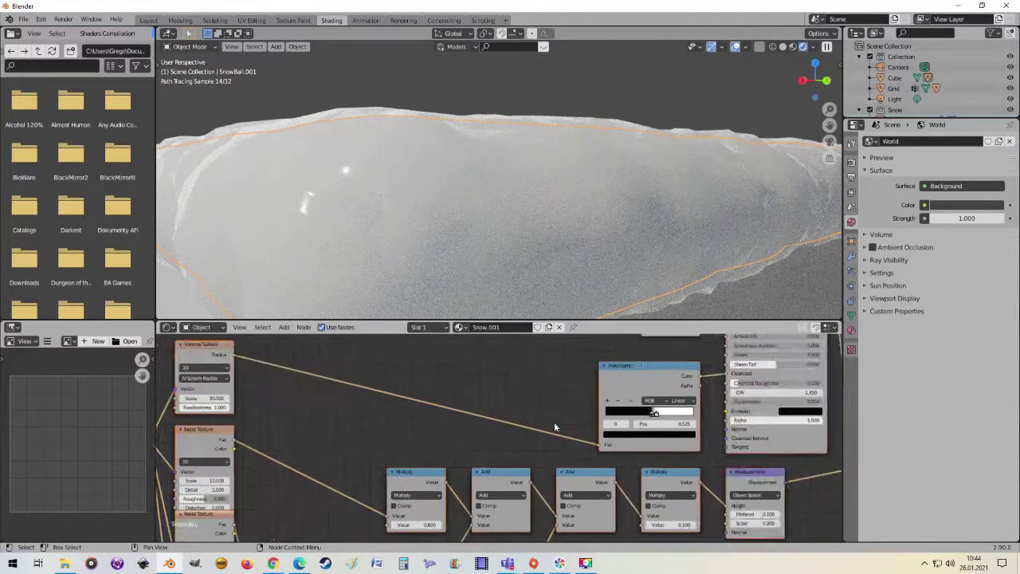
pyautogui.scroll(1, 662, 412)
pyautogui.scroll(1, 628, 443)
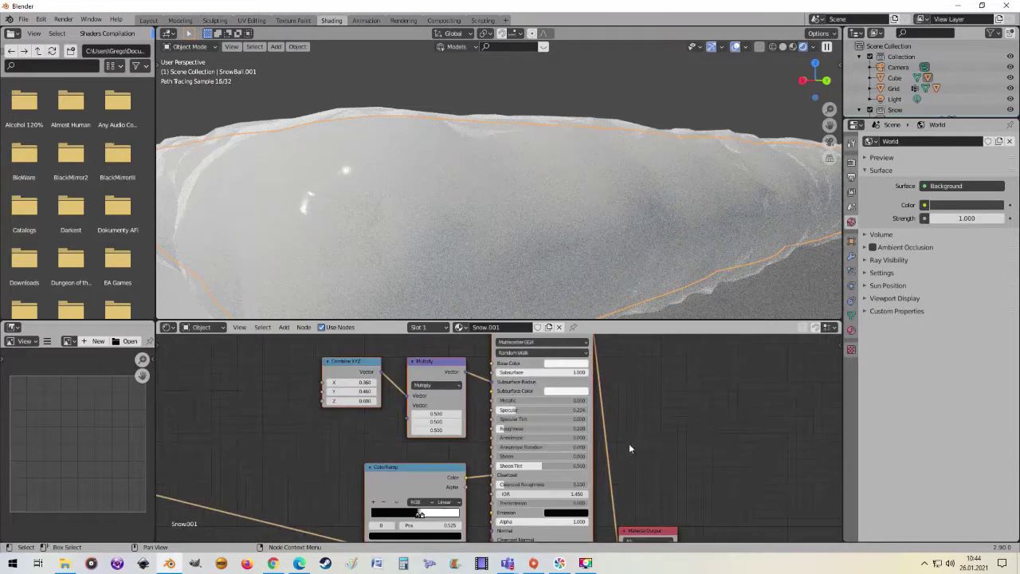
pyautogui.scroll(1, 668, 446)
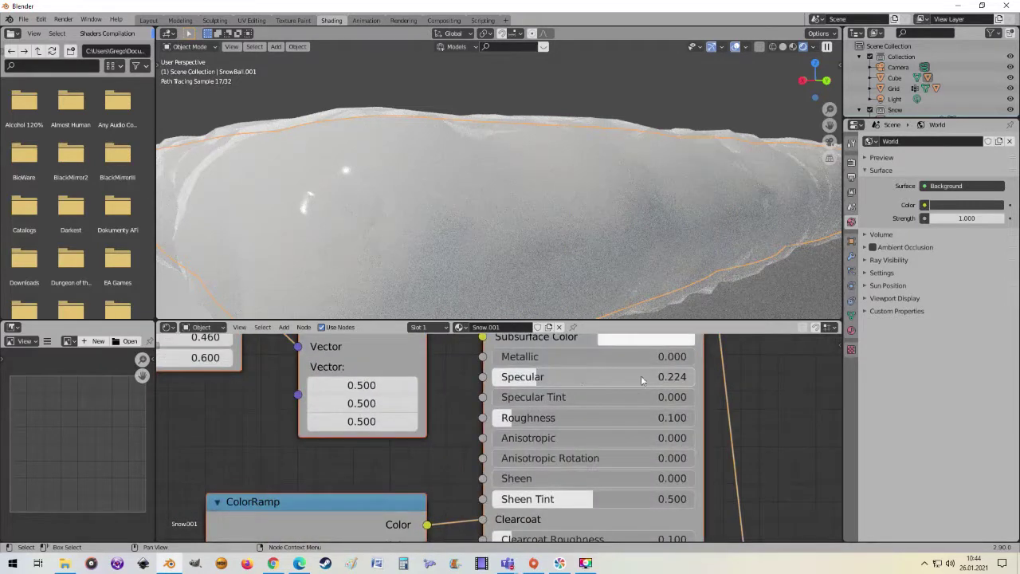
pyautogui.moveTo(541, 381); pyautogui.dragTo(648, 381)
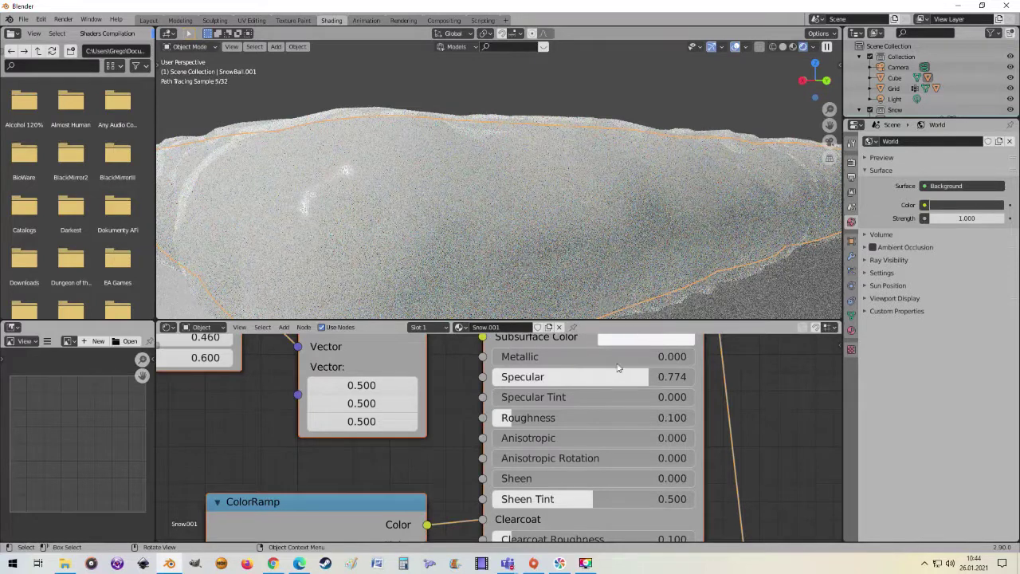
pyautogui.moveTo(629, 397); pyautogui.dragTo(695, 396)
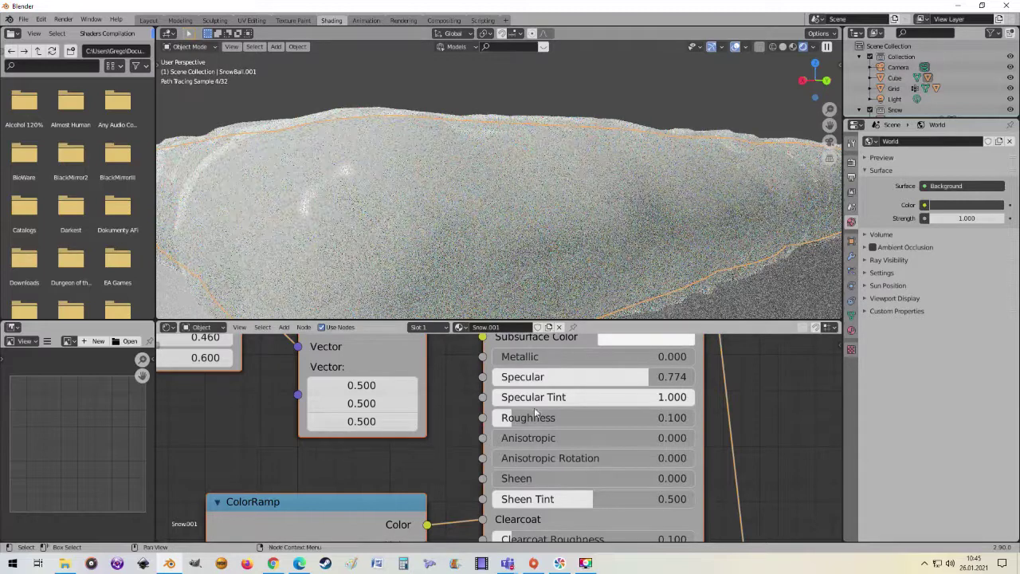
pyautogui.moveTo(515, 419); pyautogui.dragTo(656, 419)
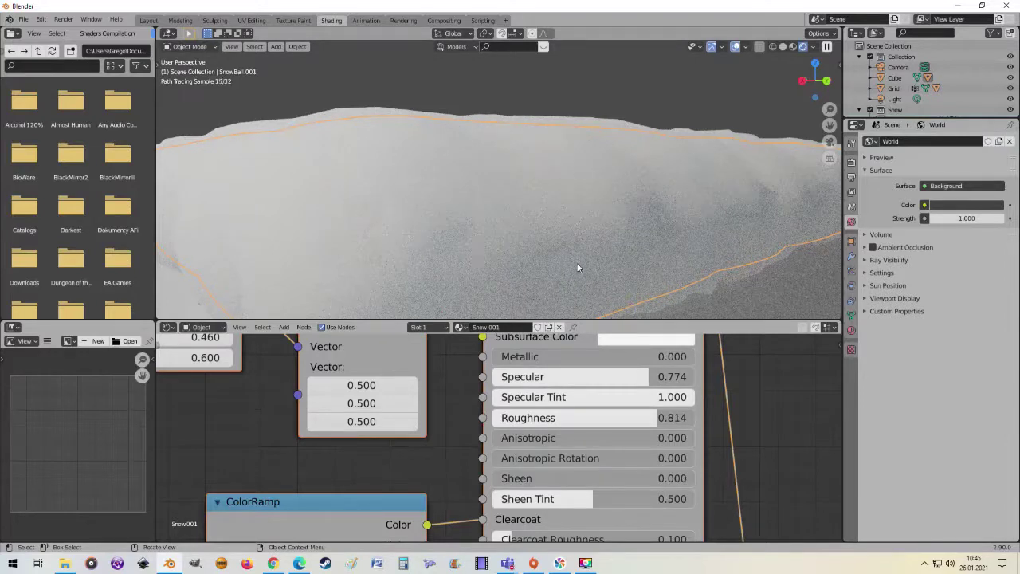
# - Bring the Displacement node into view and set its Midlevel to 0.11
pyautogui.scroll(-3, 376, 460)
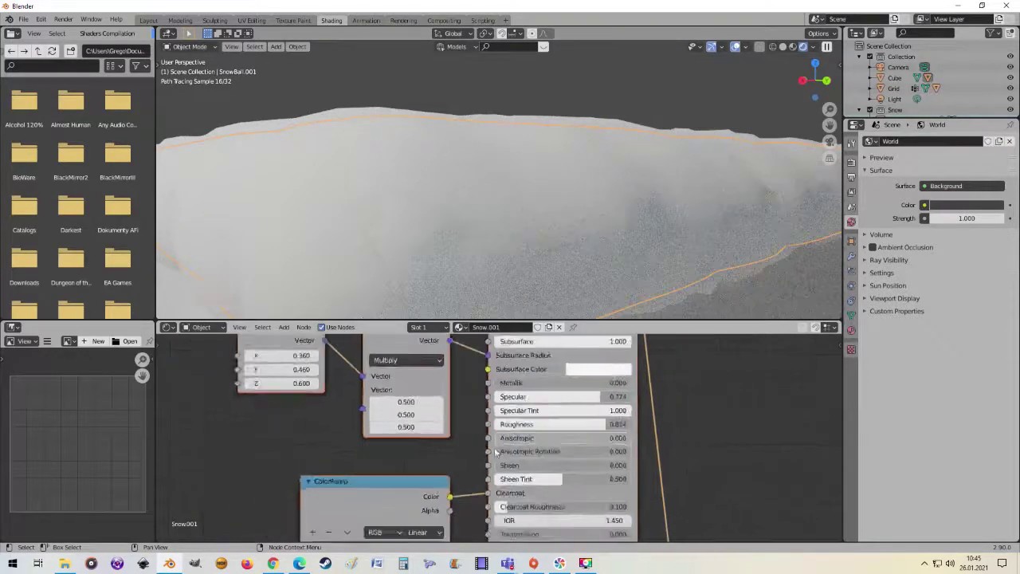
pyautogui.scroll(-3, 376, 461)
pyautogui.moveTo(375, 460); pyautogui.dragTo(462, 450, button='middle')
pyautogui.scroll(2, 500, 502)
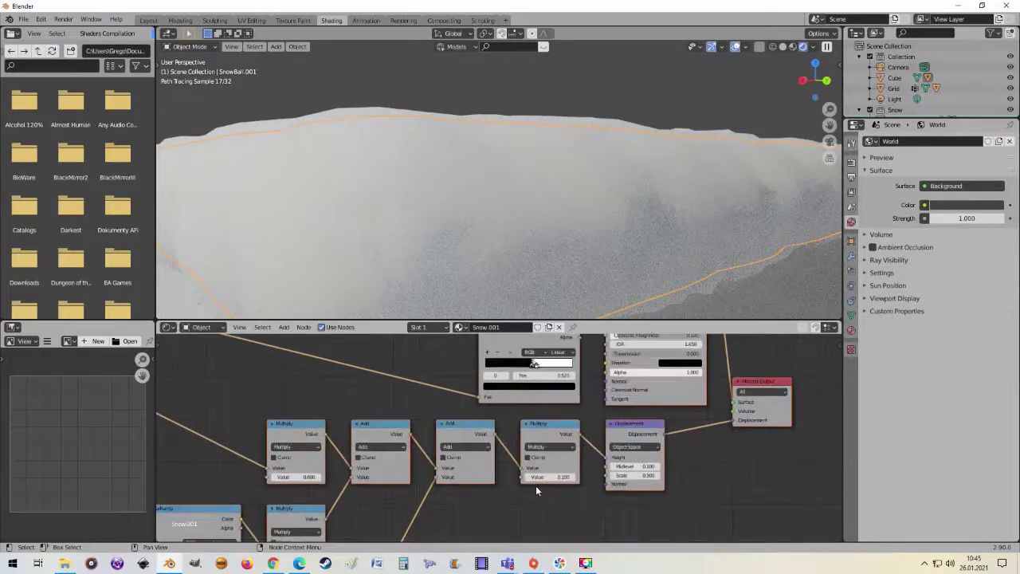
pyautogui.scroll(2, 535, 485)
pyautogui.moveTo(517, 525); pyautogui.dragTo(266, 486, button='middle')
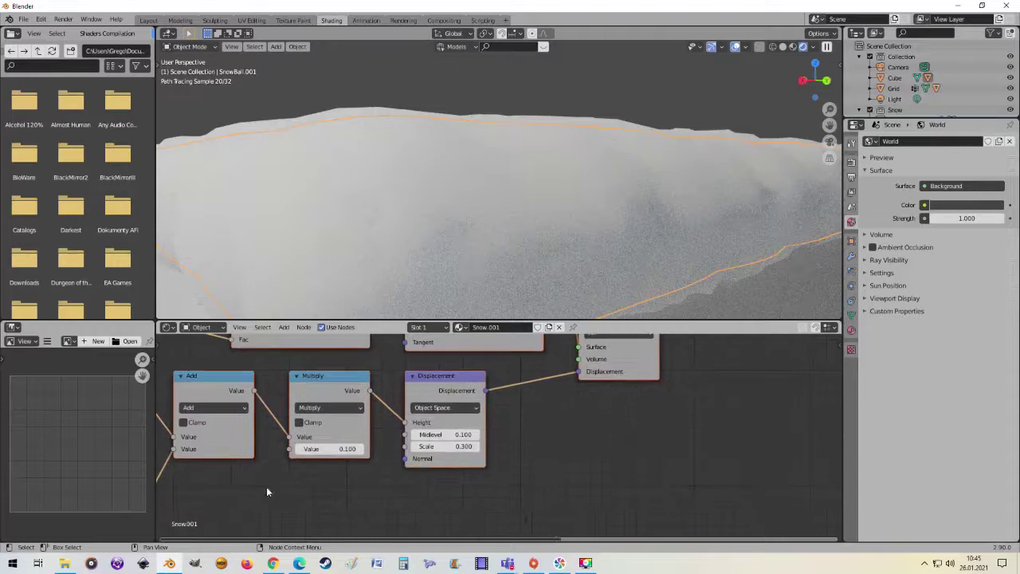
pyautogui.scroll(1, 542, 471)
pyautogui.scroll(1, 527, 455)
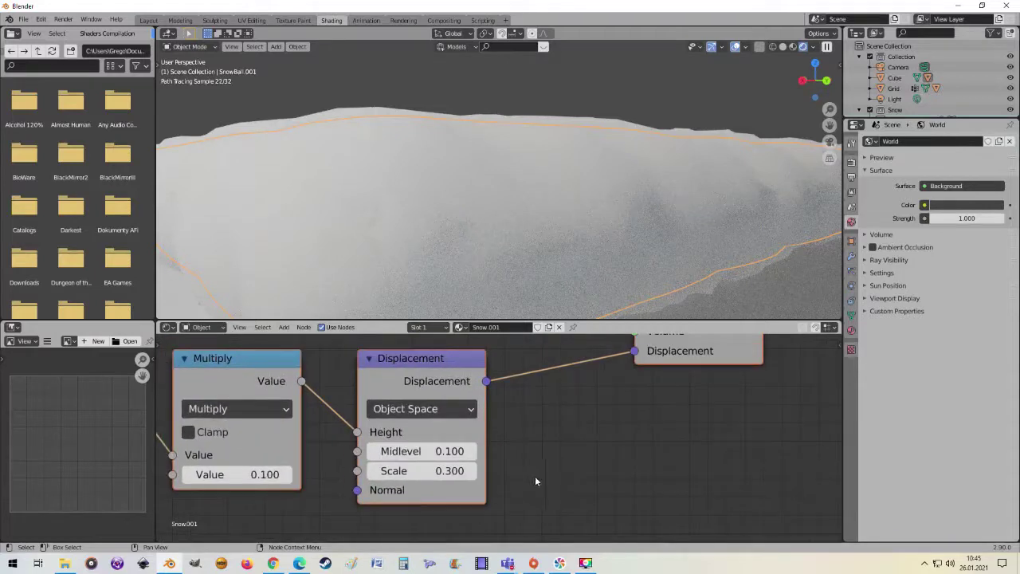
pyautogui.click(424, 452)
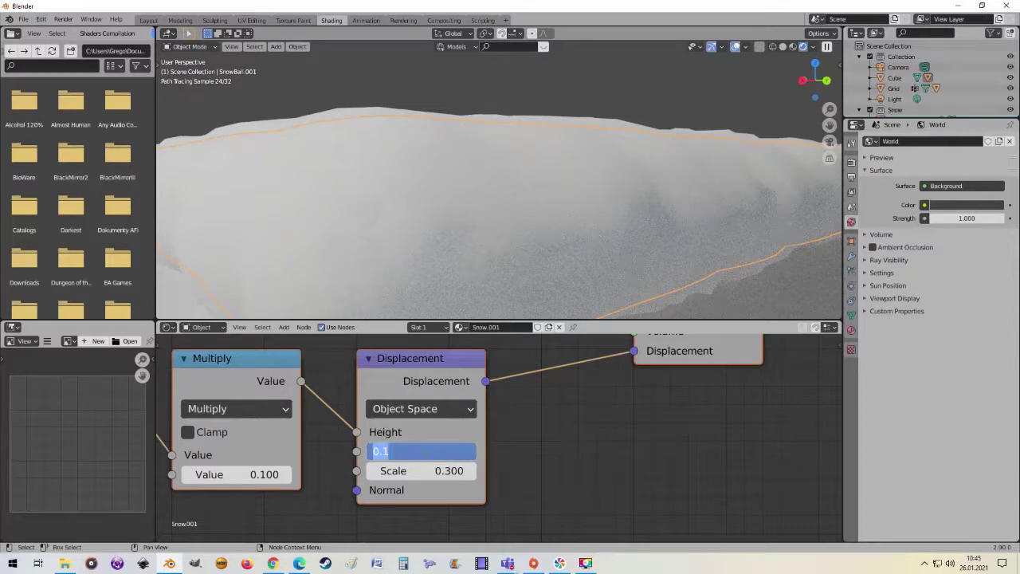
pyautogui.write('0')
pyautogui.press('Return')
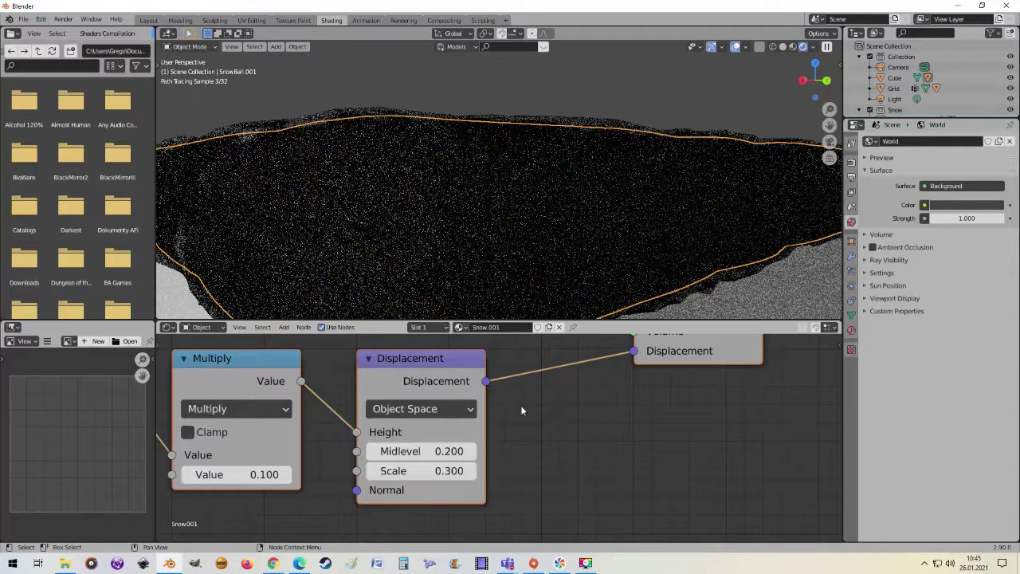
pyautogui.click(423, 451)
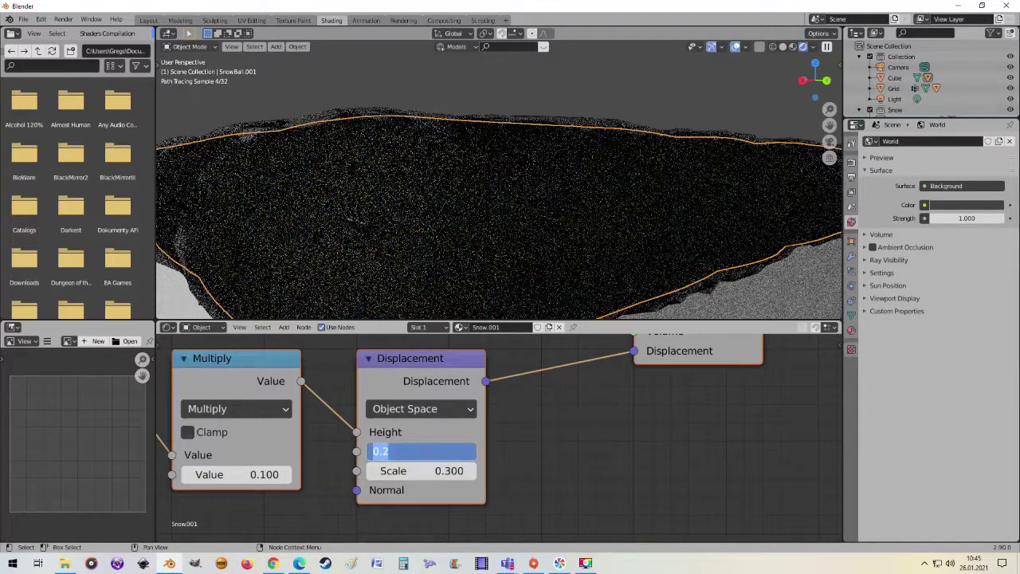
pyautogui.write('0')
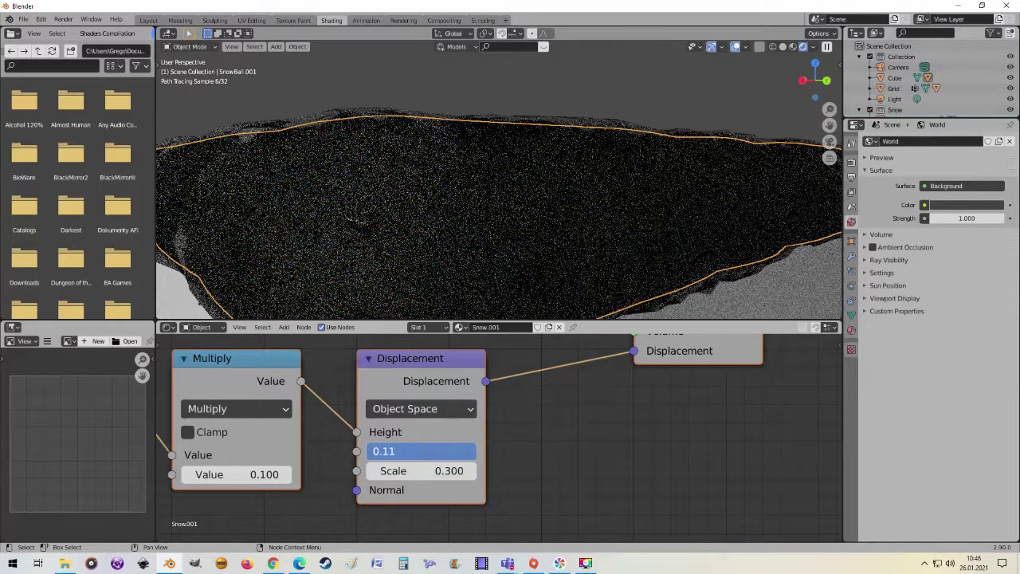
pyautogui.press('Return')
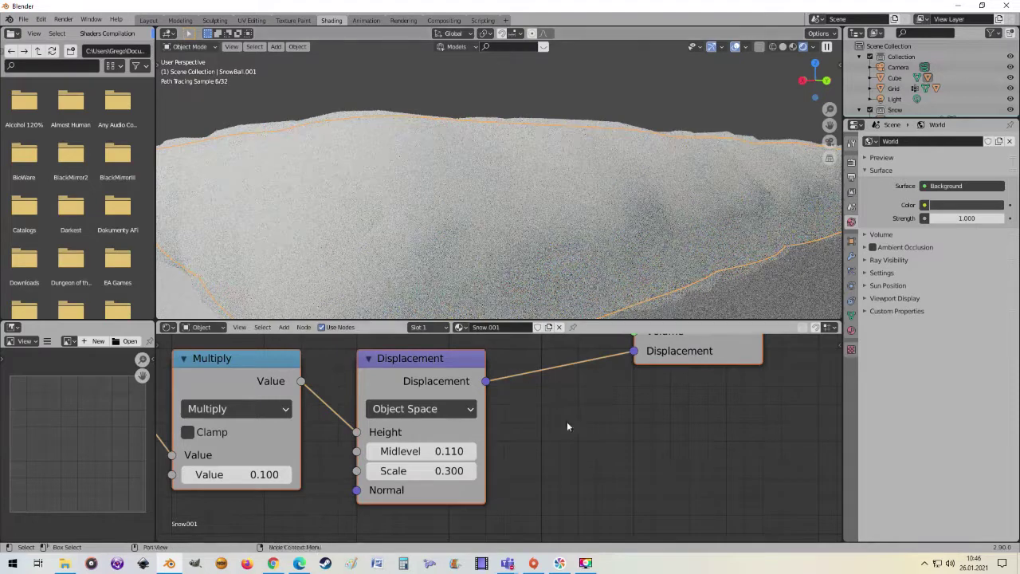
# - Set the Multiply node's Value to 0.2
pyautogui.moveTo(567, 421); pyautogui.dragTo(673, 435, button='middle')
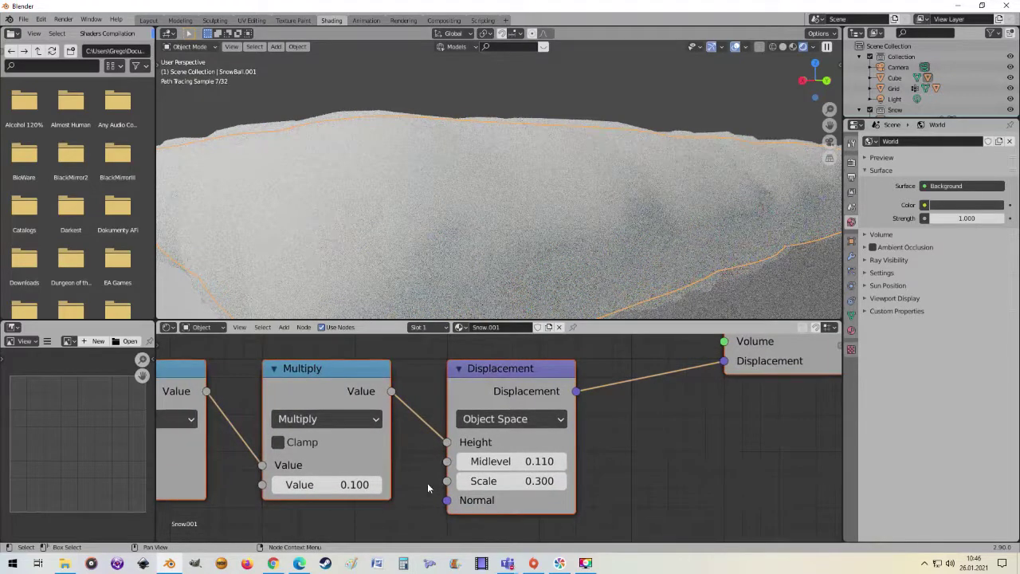
pyautogui.moveTo(383, 510)
pyautogui.mouseDown(button='middle')
pyautogui.moveTo(576, 517)
pyautogui.moveTo(539, 511)
pyautogui.mouseUp(button='middle')
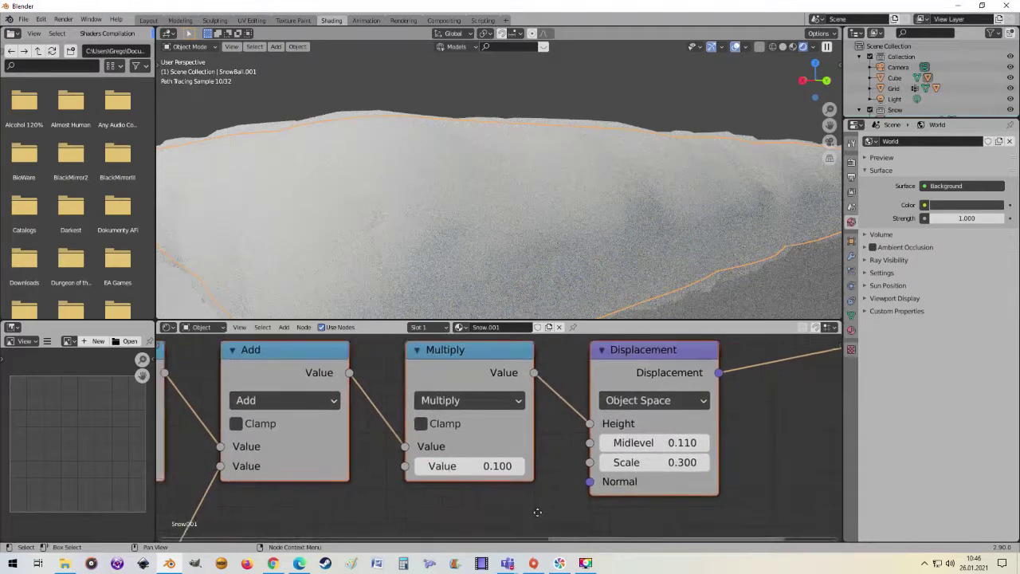
pyautogui.click(462, 469)
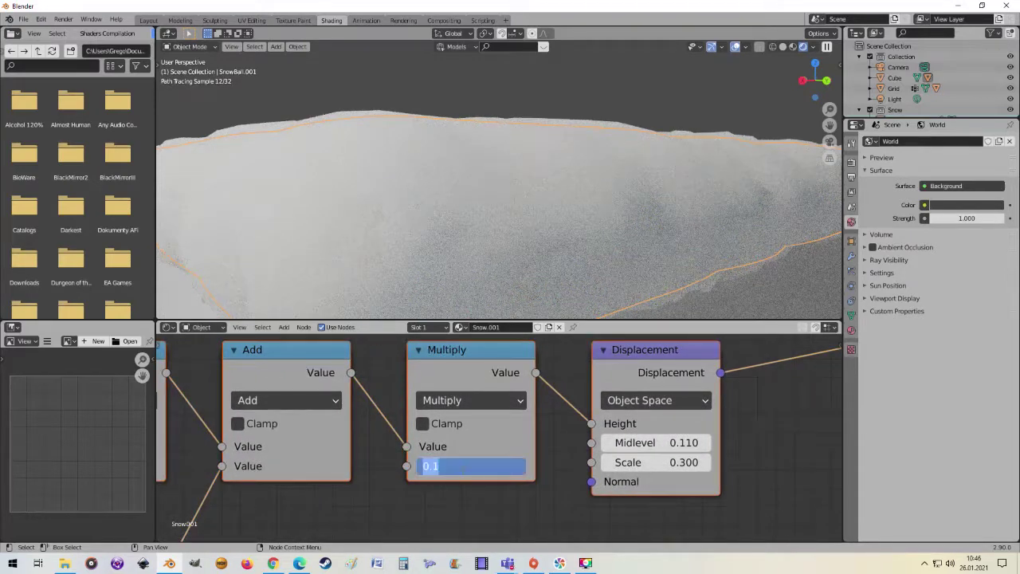
pyautogui.write('0.2')
pyautogui.press('Return')
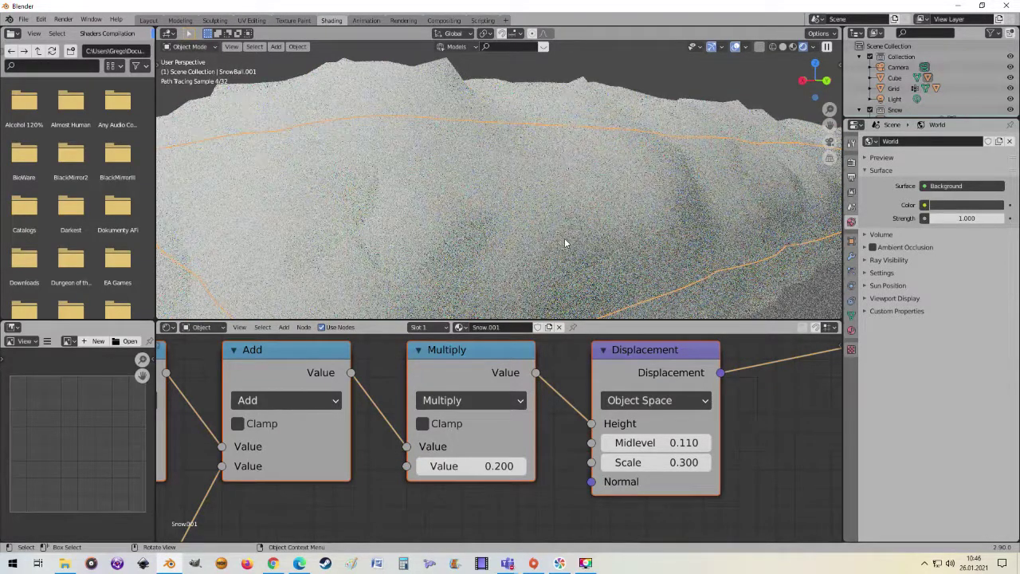
# - Try a Displacement Scale of 0.6, then settle it at 0.2
pyautogui.scroll(-2, 564, 238)
pyautogui.moveTo(565, 243); pyautogui.dragTo(319, 292, button='middle')
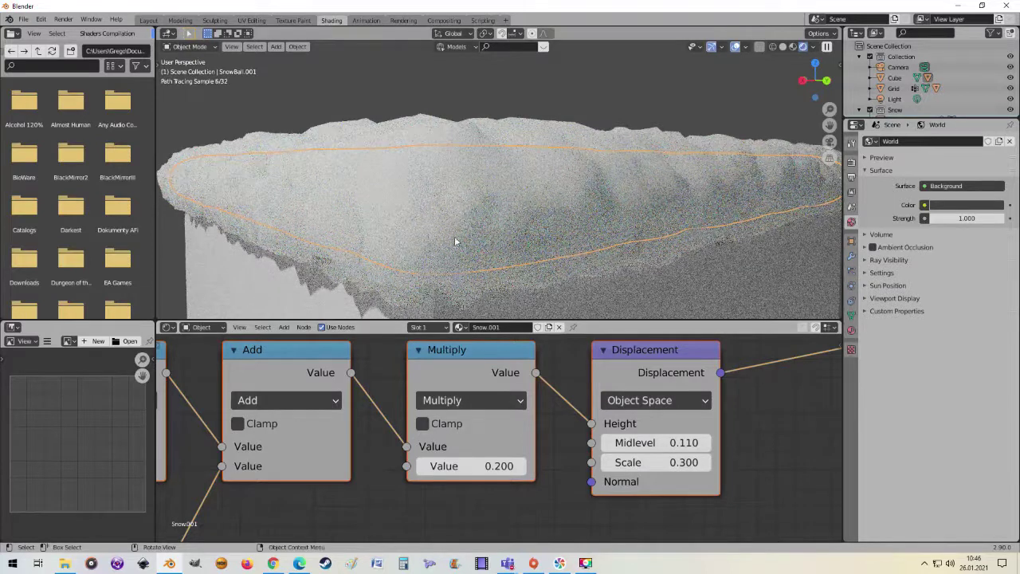
pyautogui.moveTo(656, 197)
pyautogui.mouseDown(button='middle')
pyautogui.moveTo(673, 231)
pyautogui.moveTo(657, 235)
pyautogui.mouseUp(button='middle')
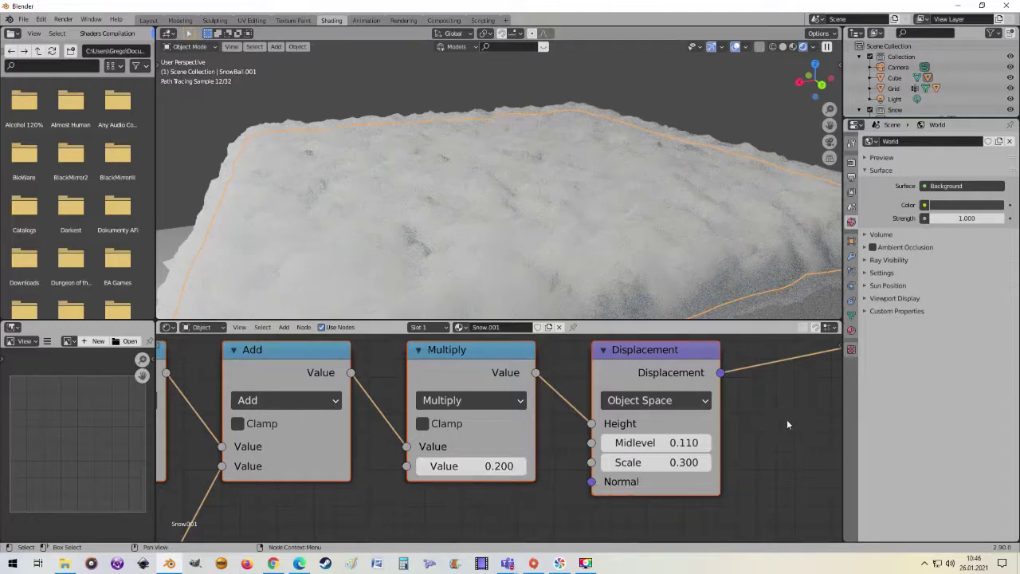
pyautogui.click(655, 465)
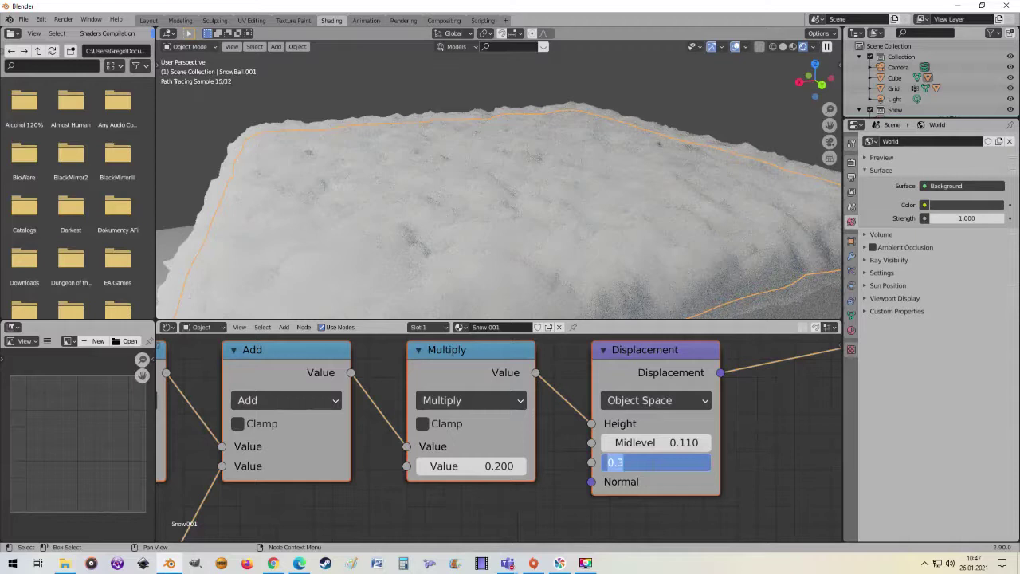
pyautogui.write('0.6')
pyautogui.press('Return')
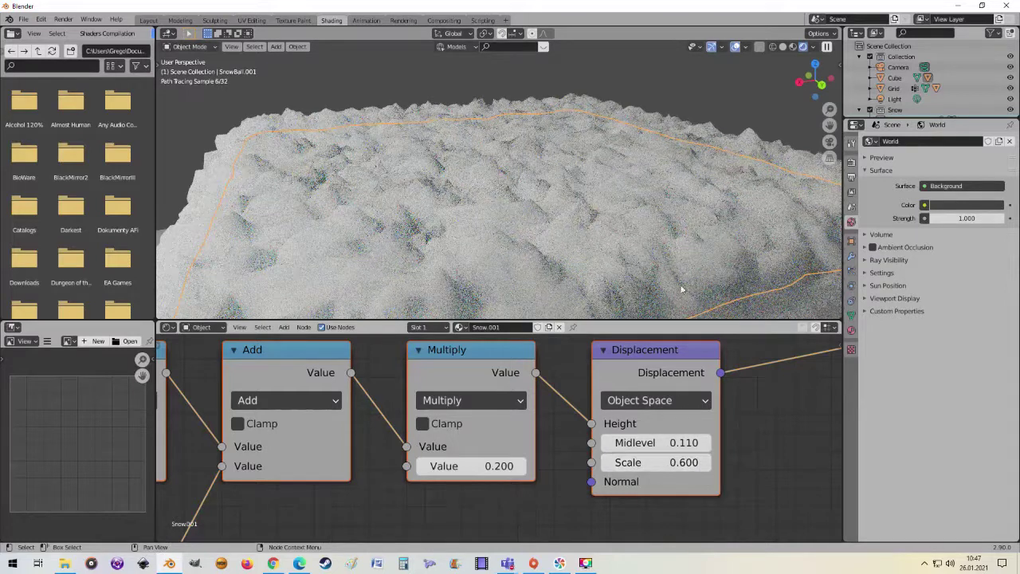
pyautogui.click(649, 461)
pyautogui.write('0.2')
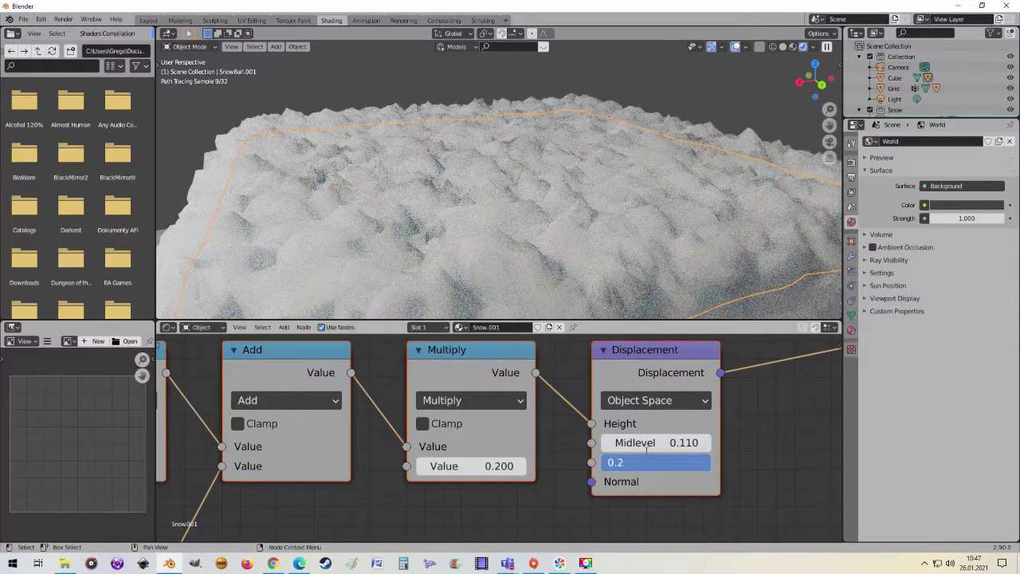
pyautogui.press('Return')
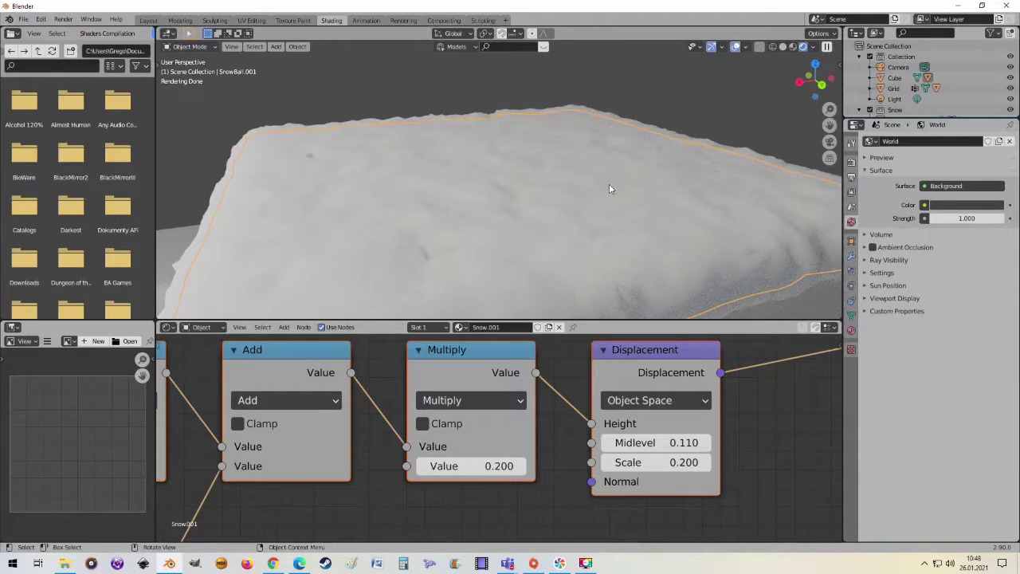
# - Create a Dynamic Sky from the sidebar's Create tab
pyautogui.scroll(-2, 608, 188)
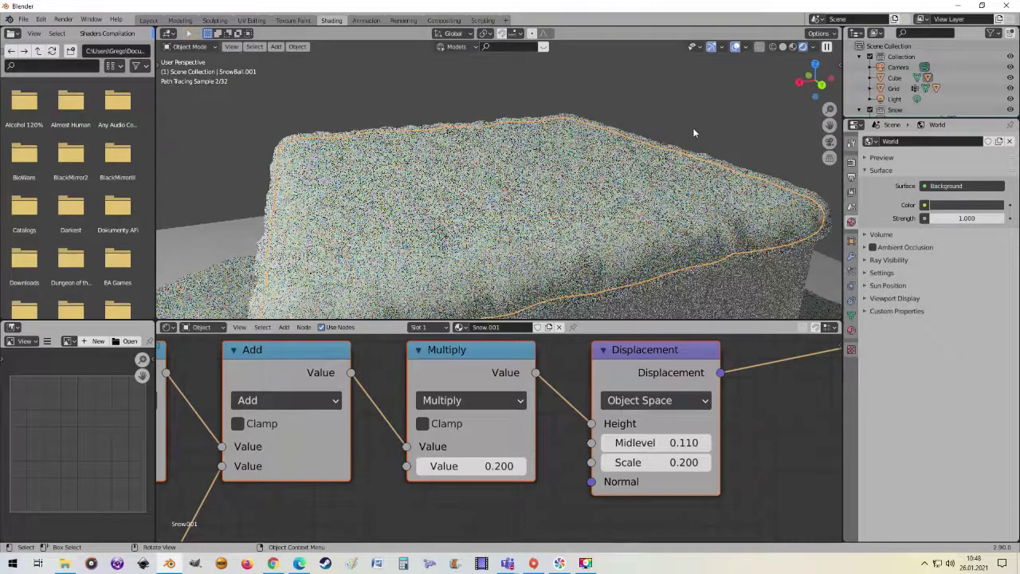
pyautogui.click(838, 65)
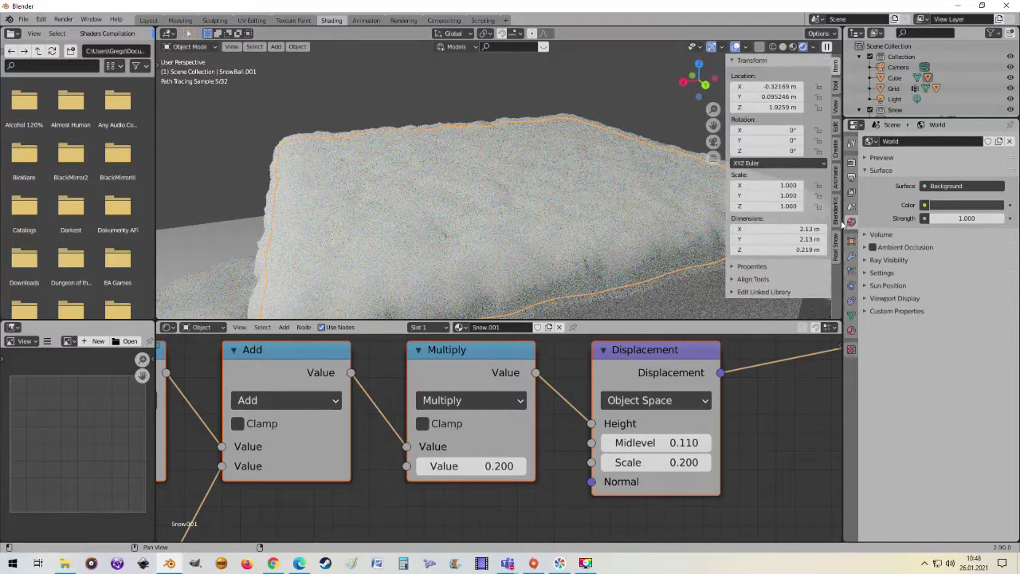
pyautogui.click(836, 154)
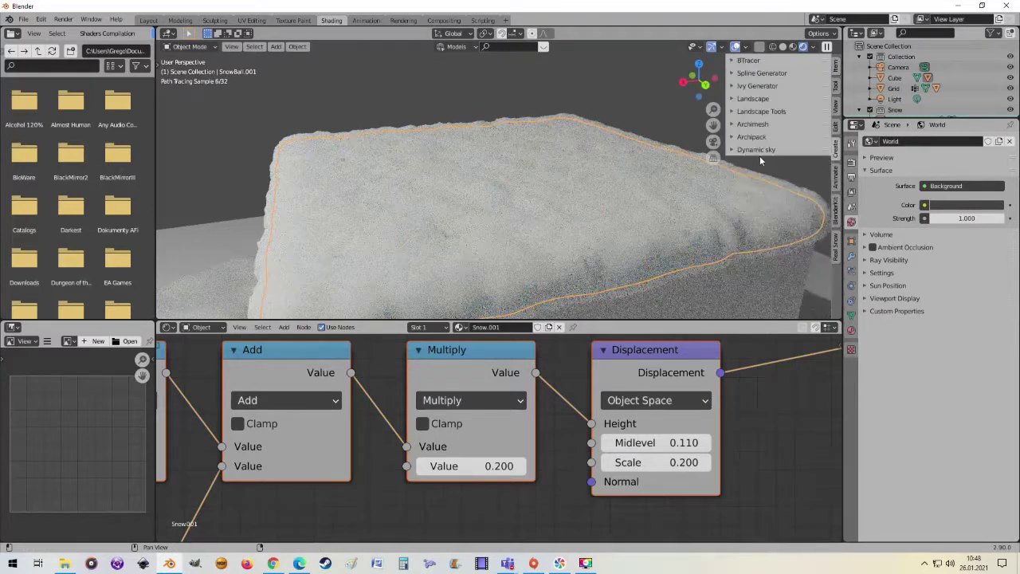
pyautogui.click(732, 150)
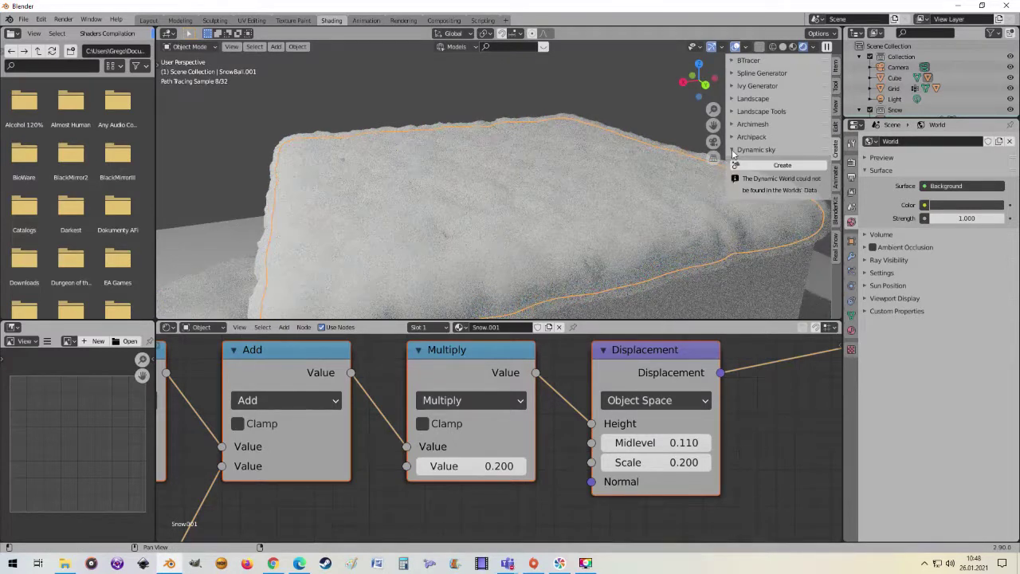
pyautogui.click(749, 165)
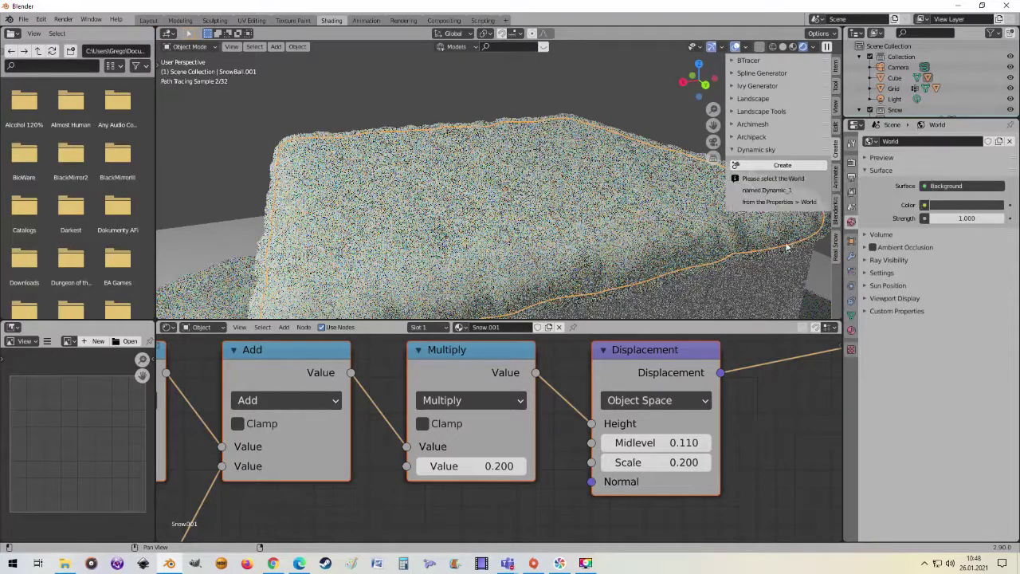
# - Make Dynamic_1 the scene's active world
pyautogui.click(870, 141)
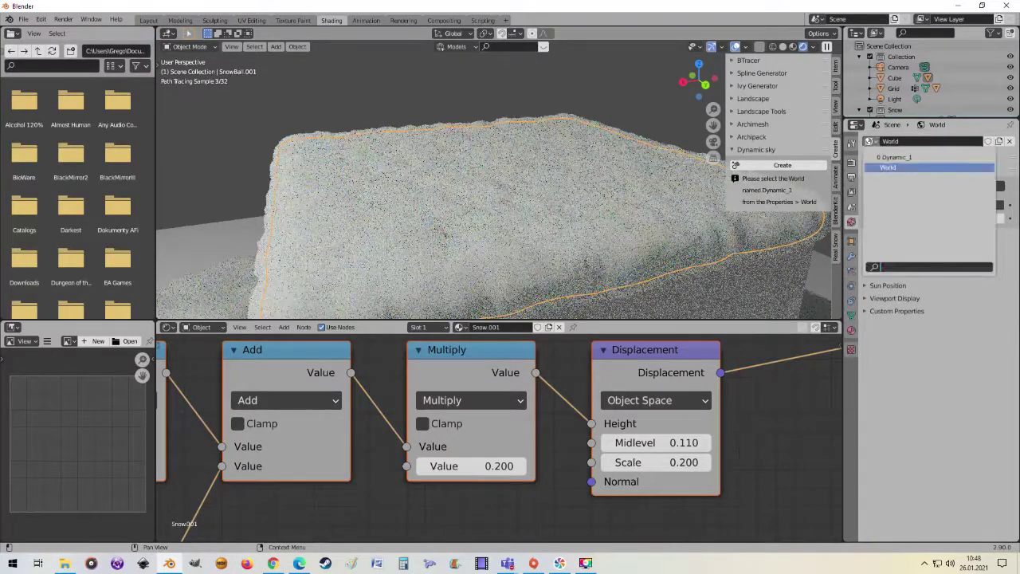
pyautogui.click(888, 157)
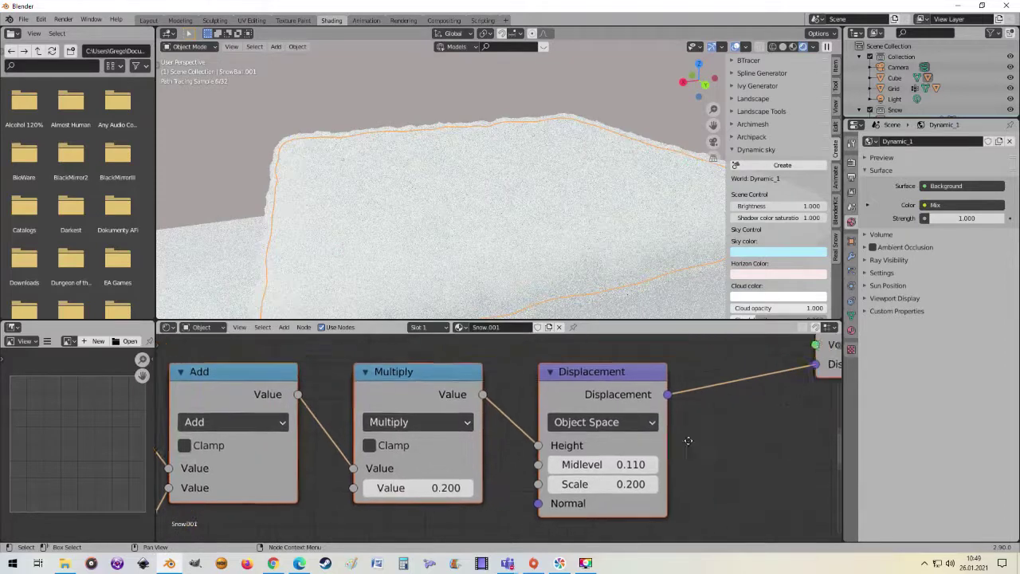
pyautogui.moveTo(802, 394)
pyautogui.mouseDown(button='middle')
pyautogui.moveTo(717, 411)
pyautogui.moveTo(567, 402)
pyautogui.moveTo(685, 471)
pyautogui.moveTo(690, 425)
pyautogui.moveTo(725, 417)
pyautogui.moveTo(705, 427)
pyautogui.mouseUp(button='middle')
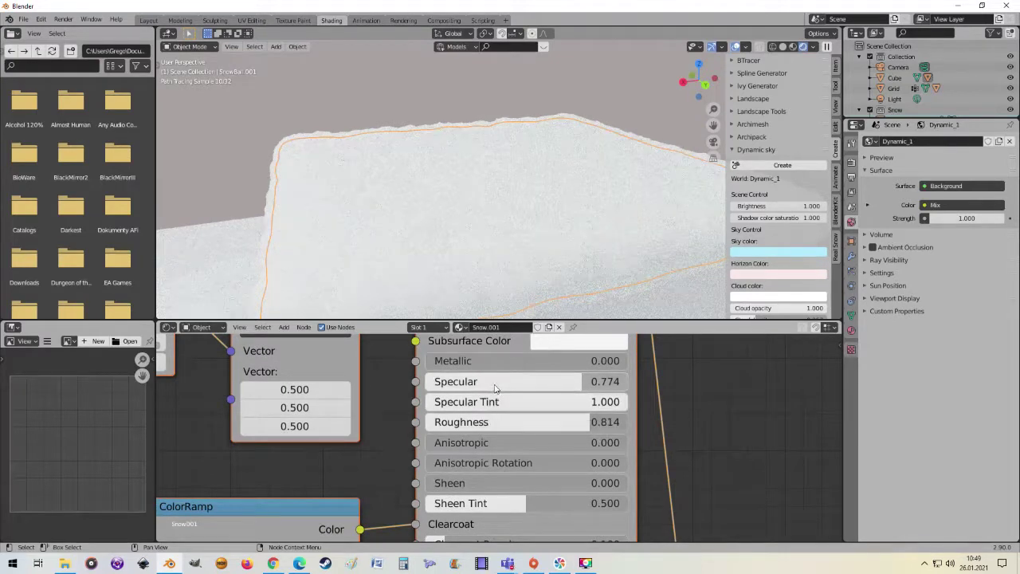
# - Set the Snow.001 Principled BSDF Specular to 0.2 and Roughness to 0.3
pyautogui.doubleClick(495, 384)
pyautogui.write('0')
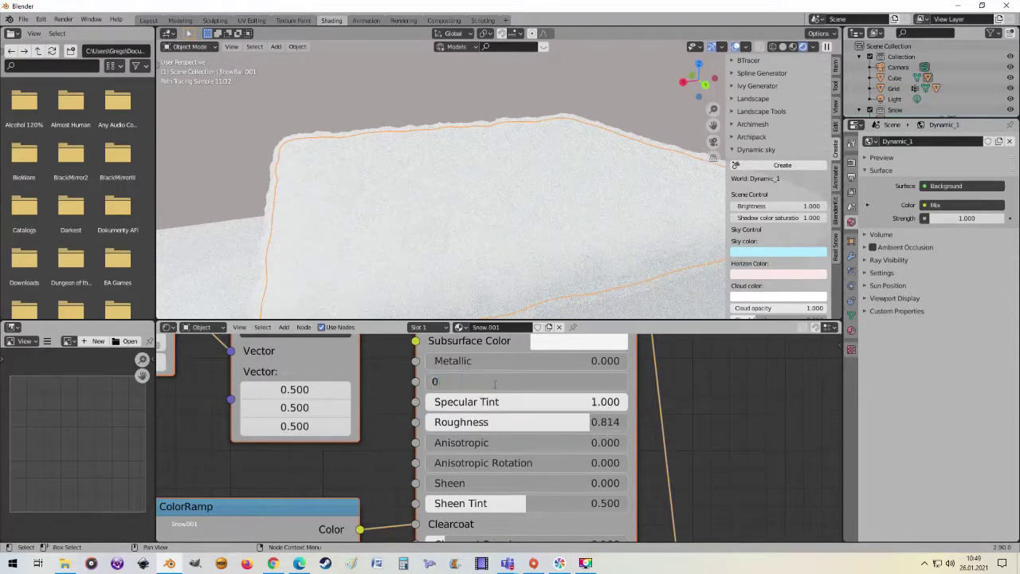
pyautogui.write('.2')
pyautogui.press('Return')
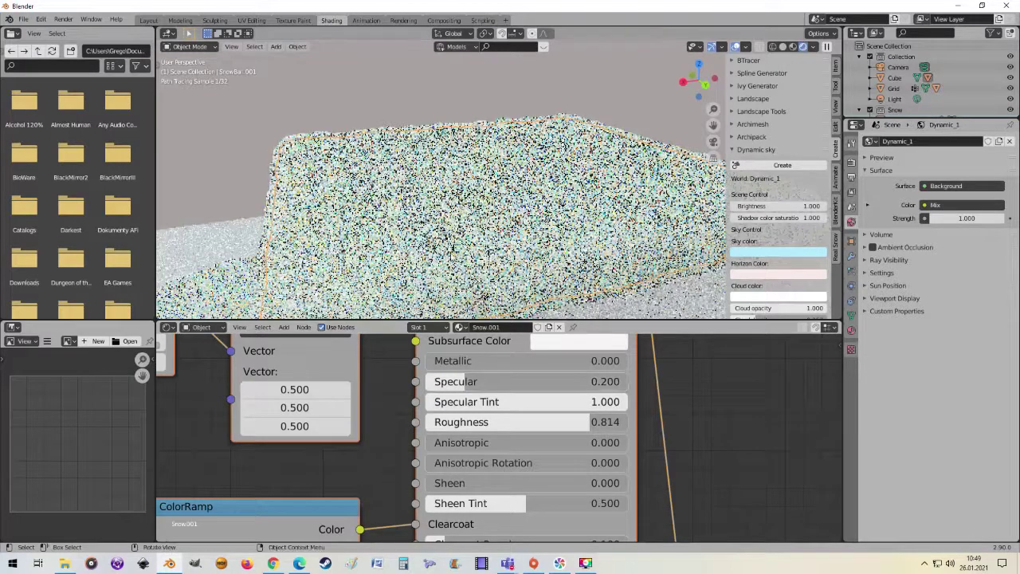
pyautogui.moveTo(466, 268); pyautogui.dragTo(484, 269, button='middle')
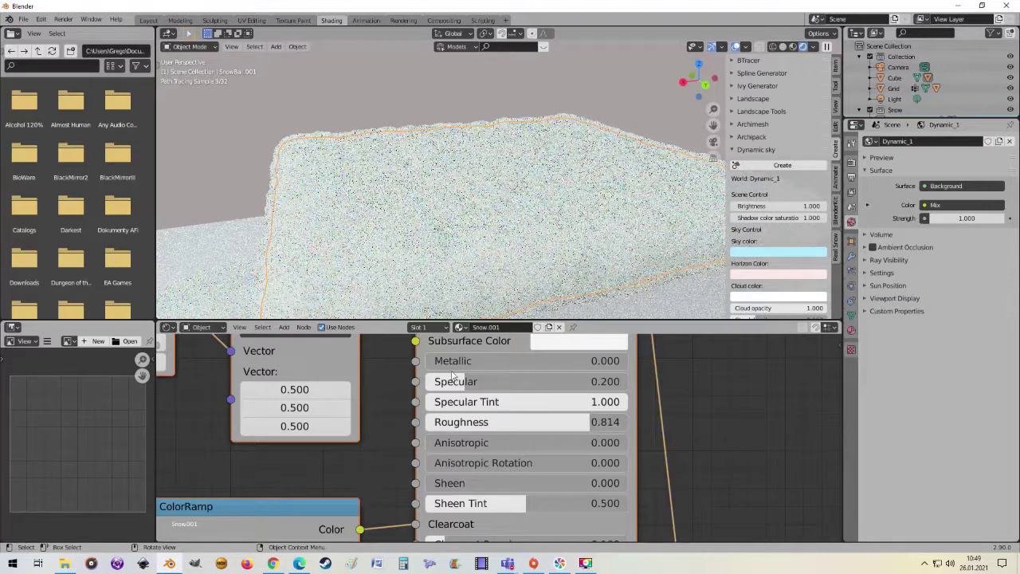
pyautogui.click(487, 422)
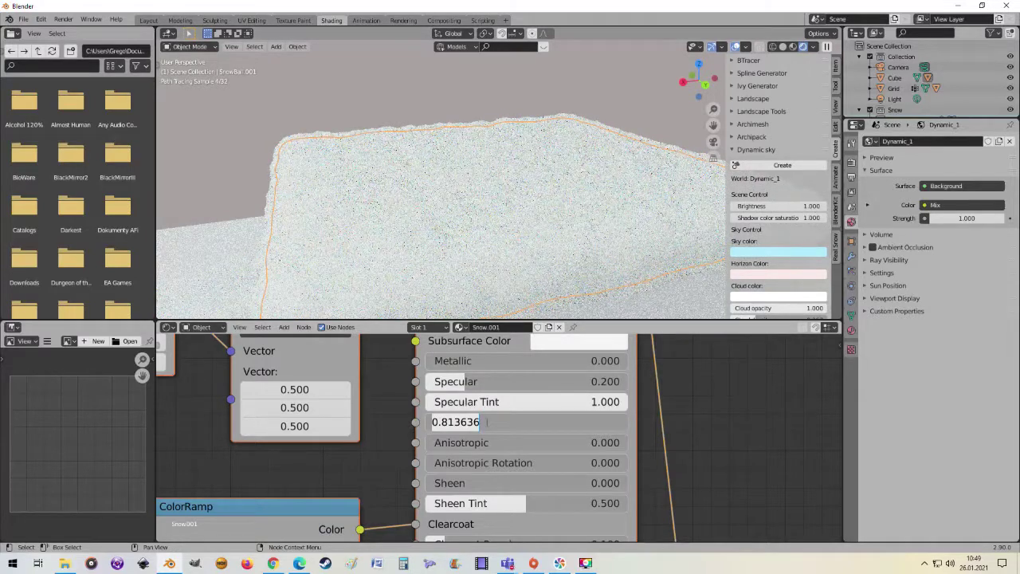
pyautogui.write('0.')
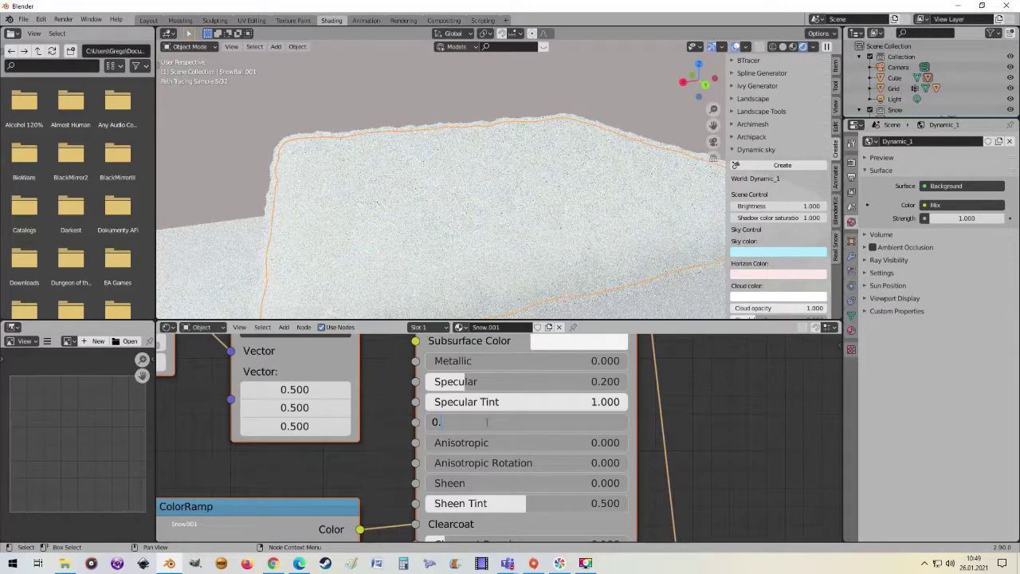
pyautogui.write('3')
pyautogui.press('Return')
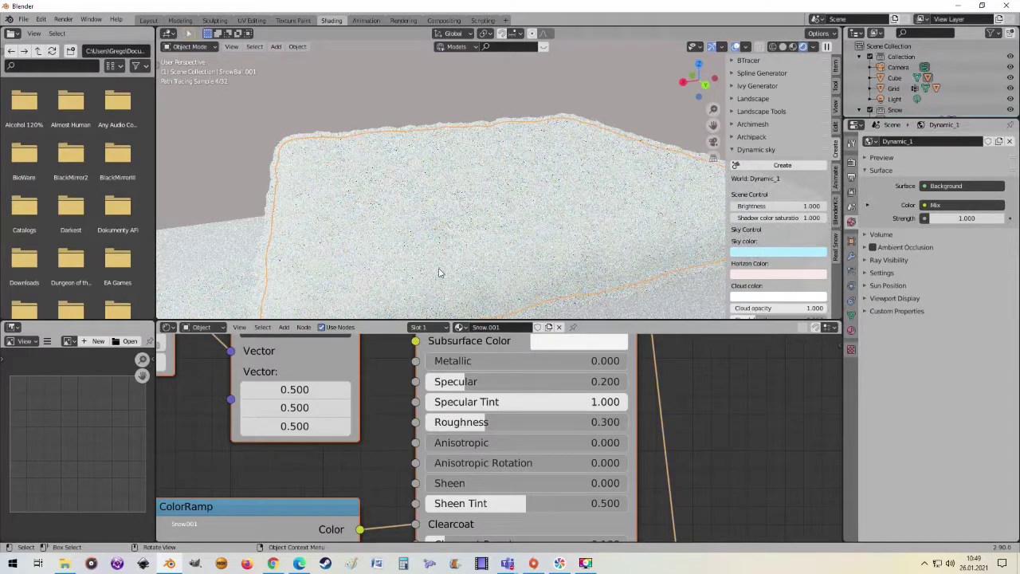
pyautogui.moveTo(439, 272); pyautogui.dragTo(488, 257, button='middle')
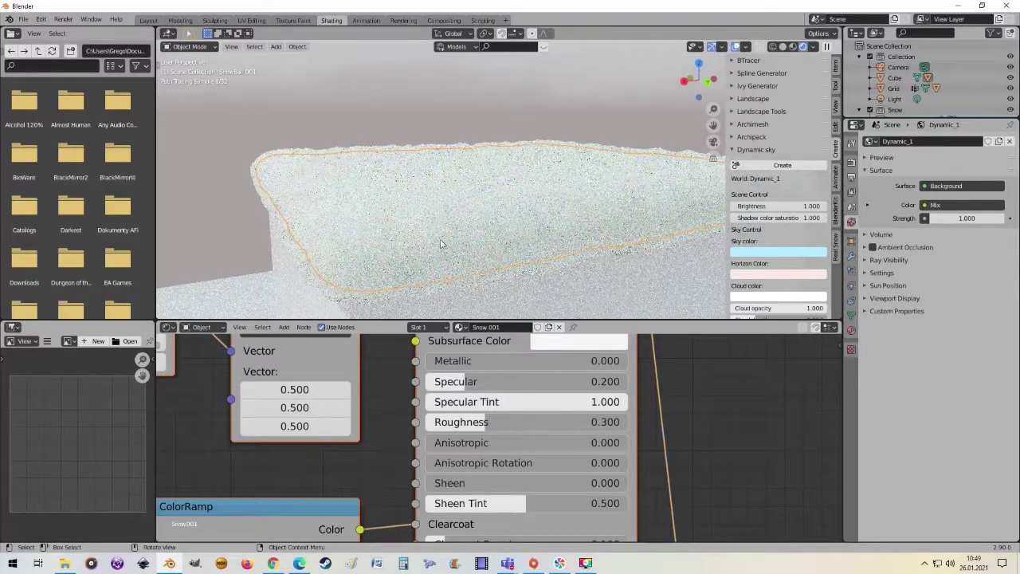
pyautogui.scroll(2, 439, 243)
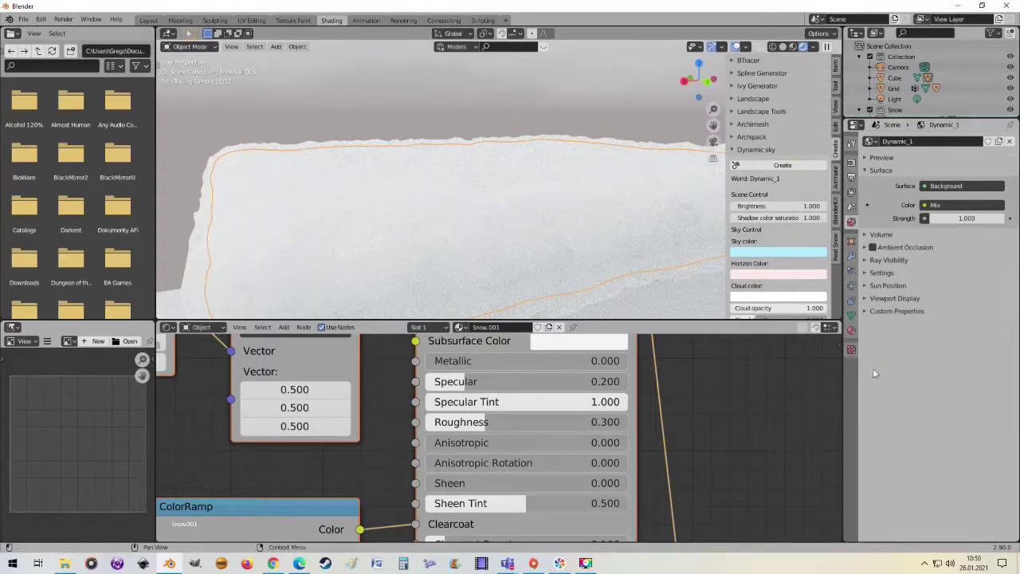
# - Show Render Properties with Denoising expanded, and widen the 3D view by hiding the sidebar
pyautogui.click(851, 165)
pyautogui.click(870, 263)
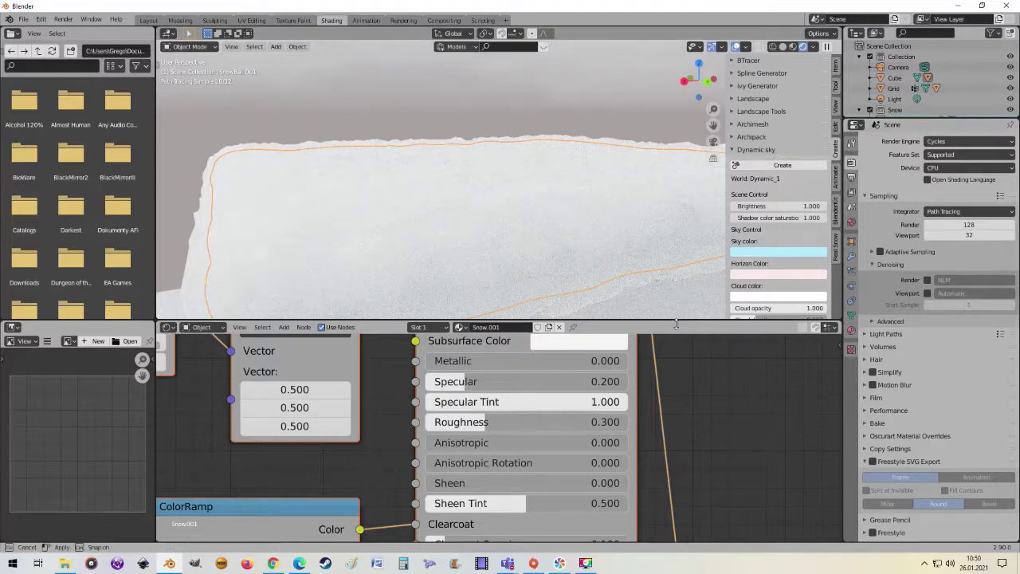
pyautogui.moveTo(679, 322); pyautogui.dragTo(682, 465)
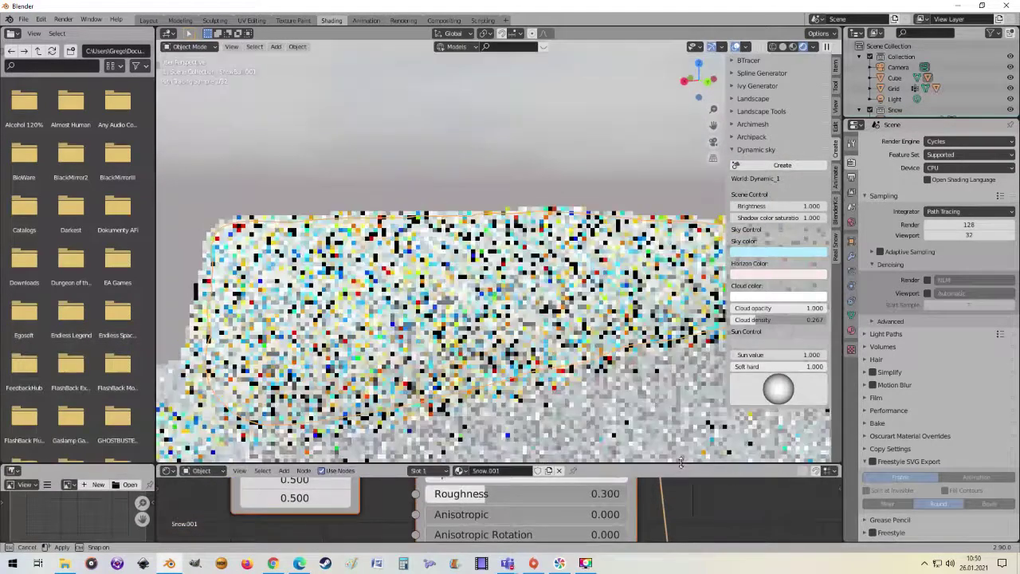
pyautogui.moveTo(725, 202); pyautogui.dragTo(838, 199)
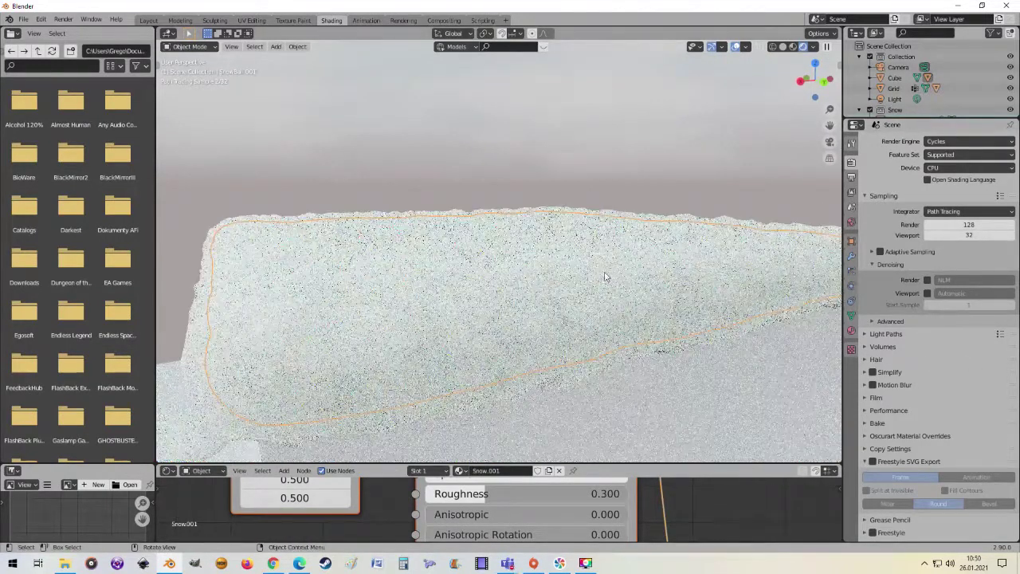
# - Enable viewport denoising (Automatic) in the Render Properties
pyautogui.click(928, 294)
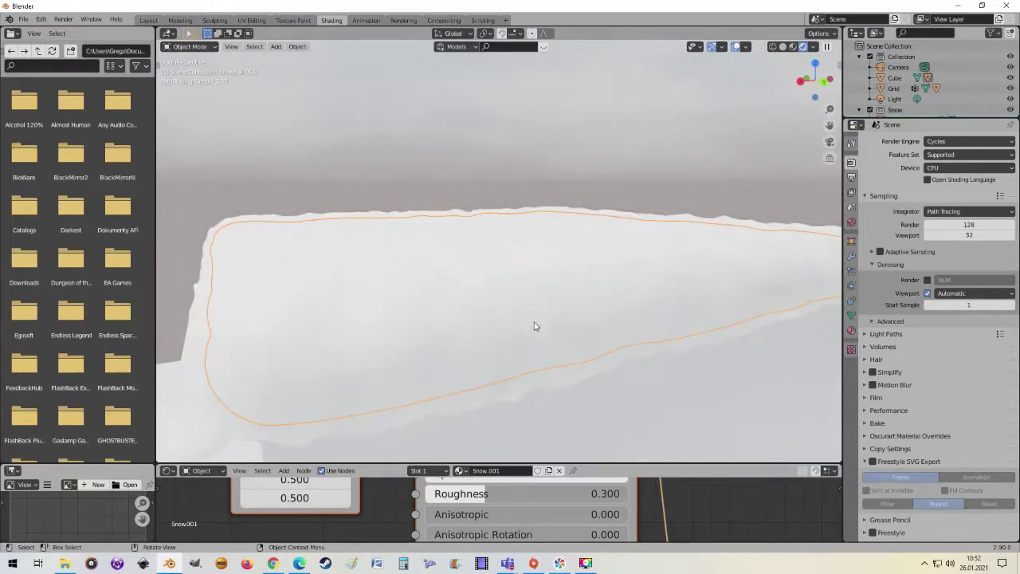
pyautogui.scroll(-3, 534, 326)
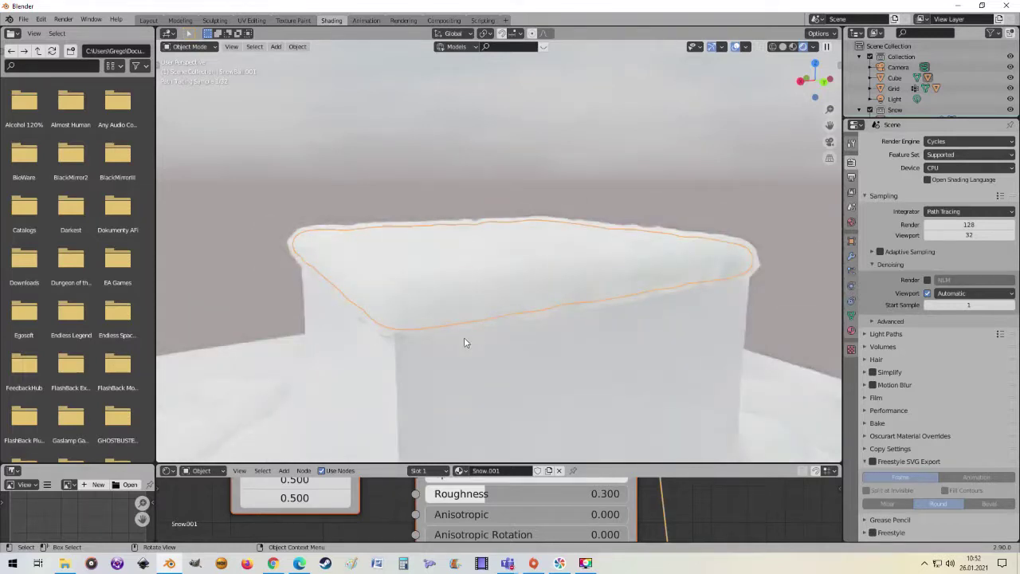
pyautogui.moveTo(464, 342); pyautogui.dragTo(523, 349, button='middle')
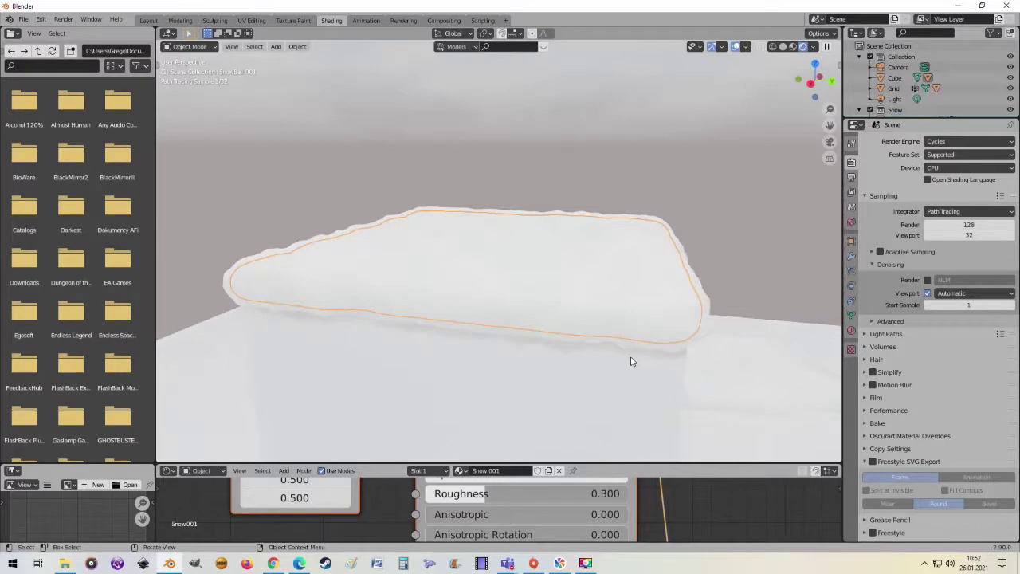
pyautogui.scroll(-2, 629, 360)
pyautogui.scroll(-2, 633, 361)
pyautogui.scroll(-1, 635, 361)
pyautogui.scroll(-1, 635, 359)
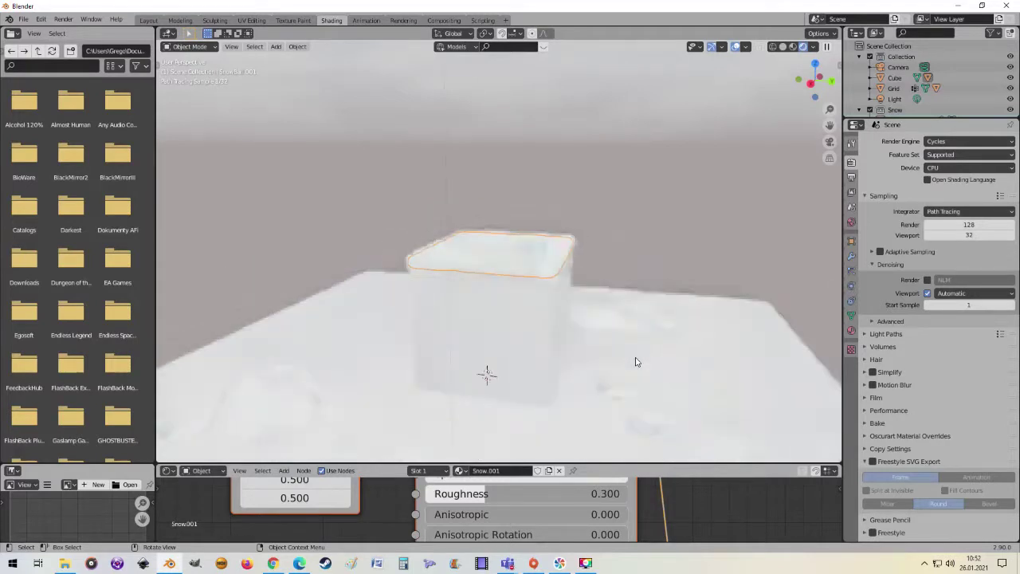
# - Select the Cube and paste an orange colour into its material's Base Color
pyautogui.click(537, 335)
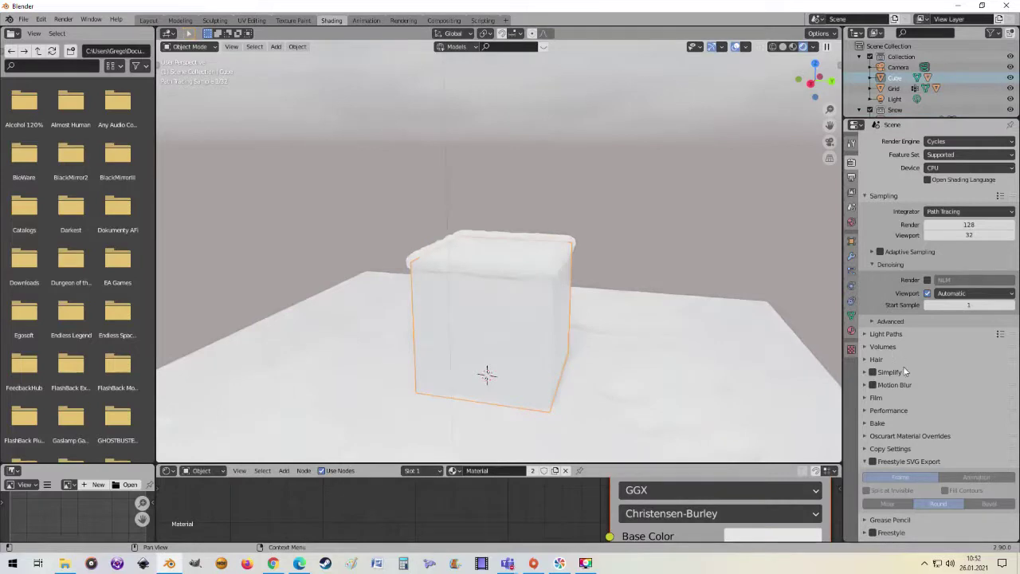
pyautogui.click(851, 331)
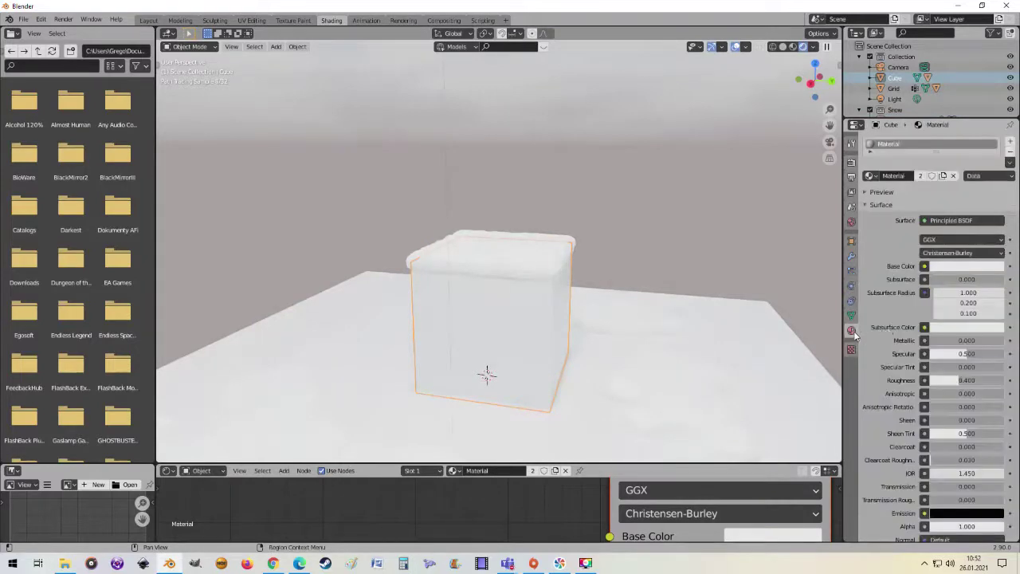
pyautogui.click(958, 268)
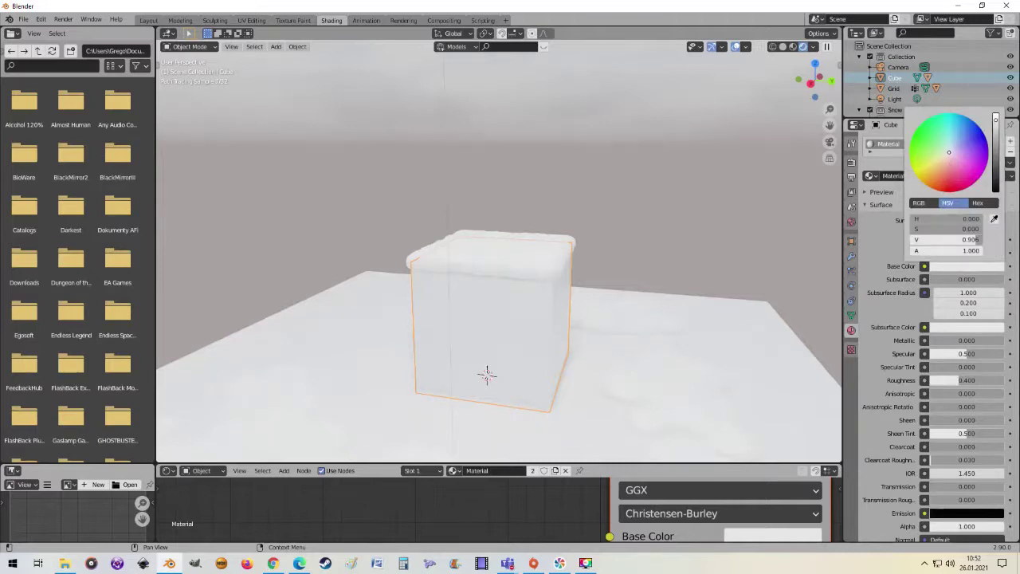
pyautogui.hotkey('ctrl', 'v')
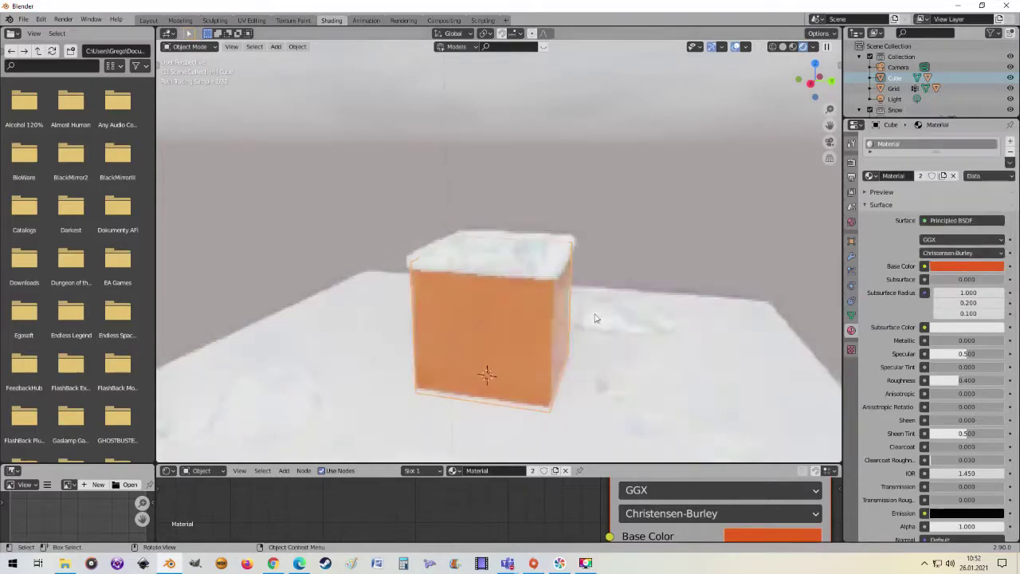
pyautogui.scroll(4, 545, 285)
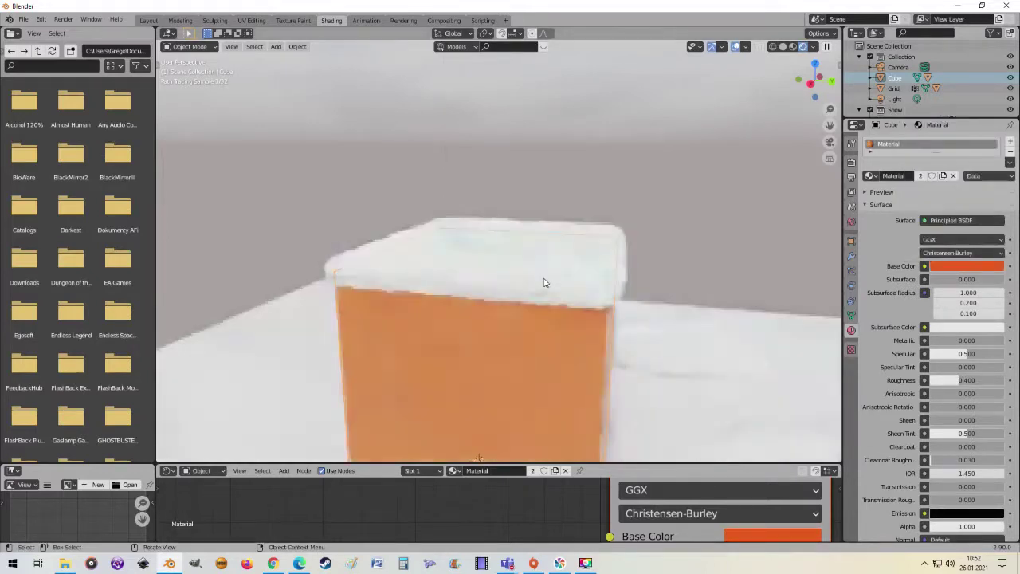
pyautogui.scroll(3, 573, 293)
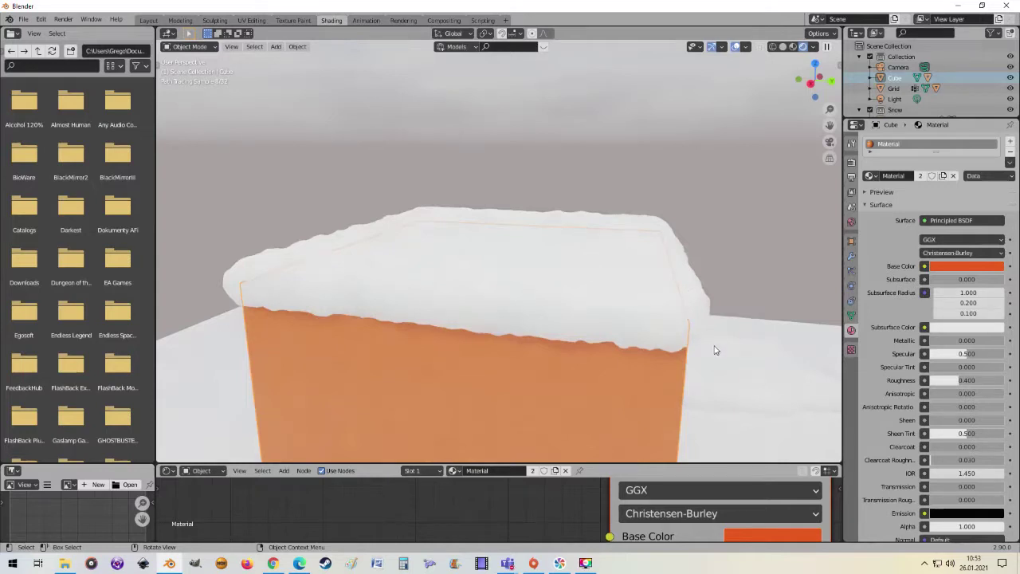
pyautogui.scroll(-3, 693, 350)
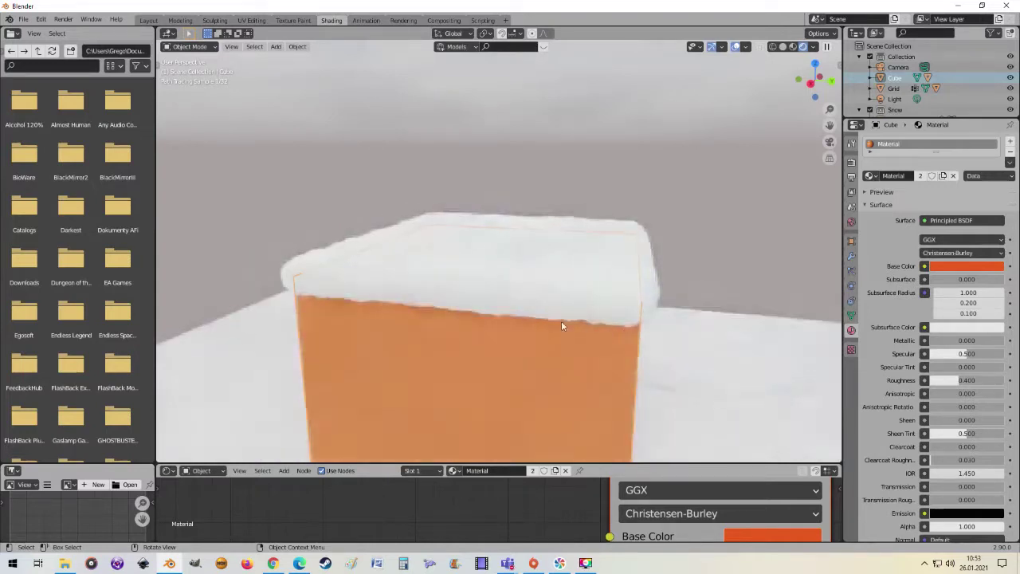
pyautogui.scroll(-2, 685, 362)
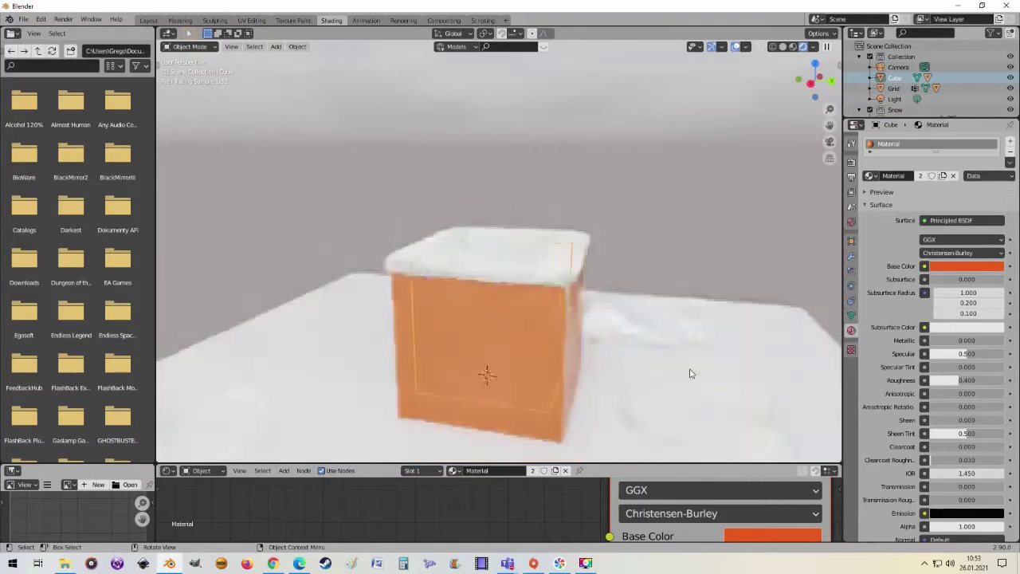
pyautogui.scroll(-2, 698, 381)
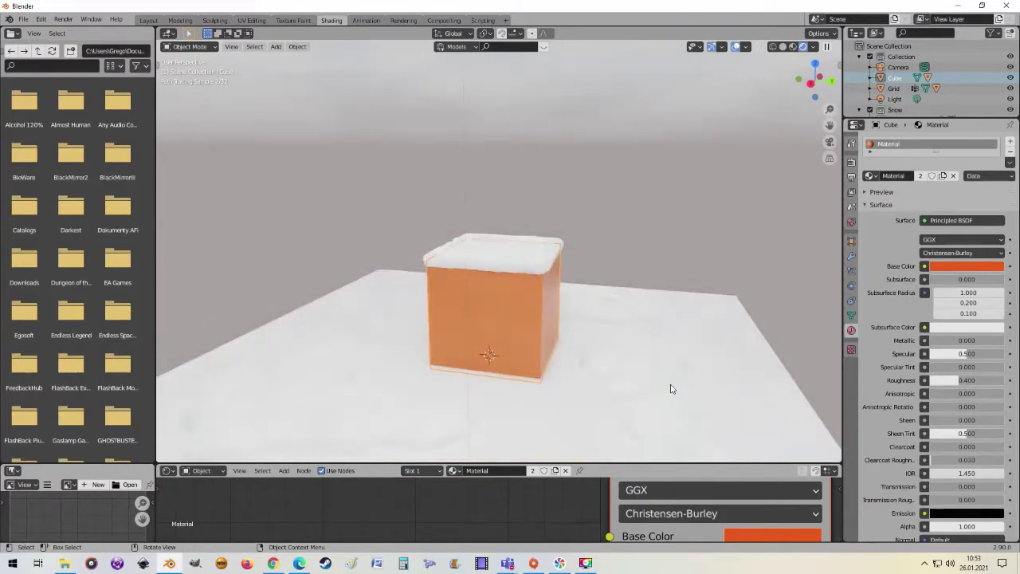
# - Select the SnowBall.002 ground snow patches and view them around the cube
pyautogui.click(671, 389)
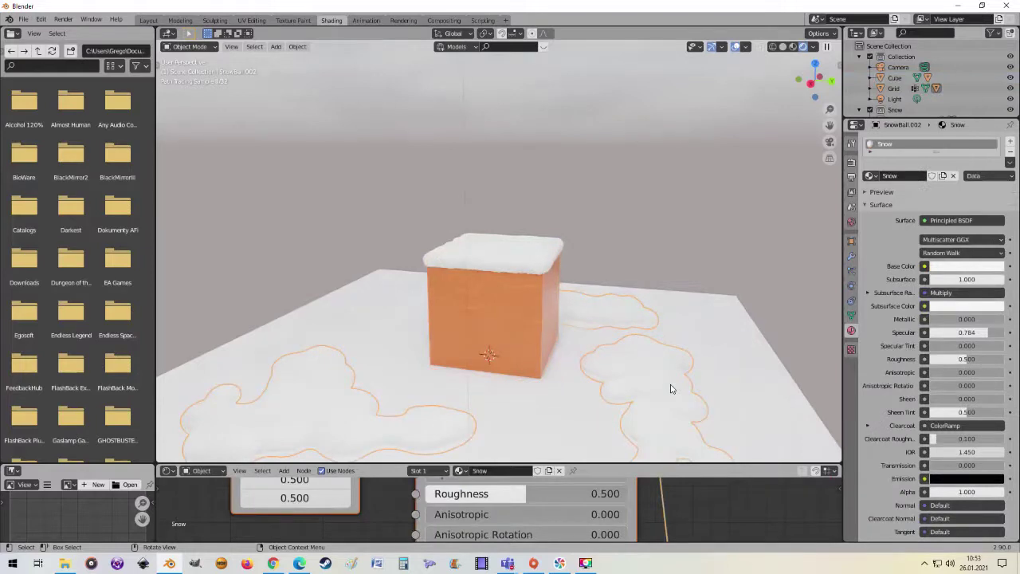
pyautogui.scroll(-2, 670, 387)
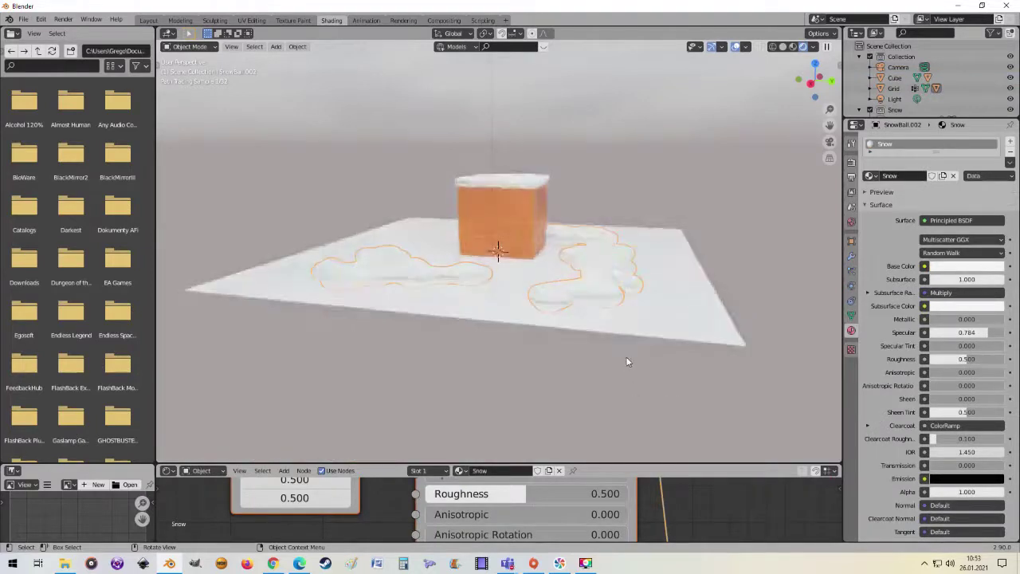
pyautogui.scroll(4, 636, 348)
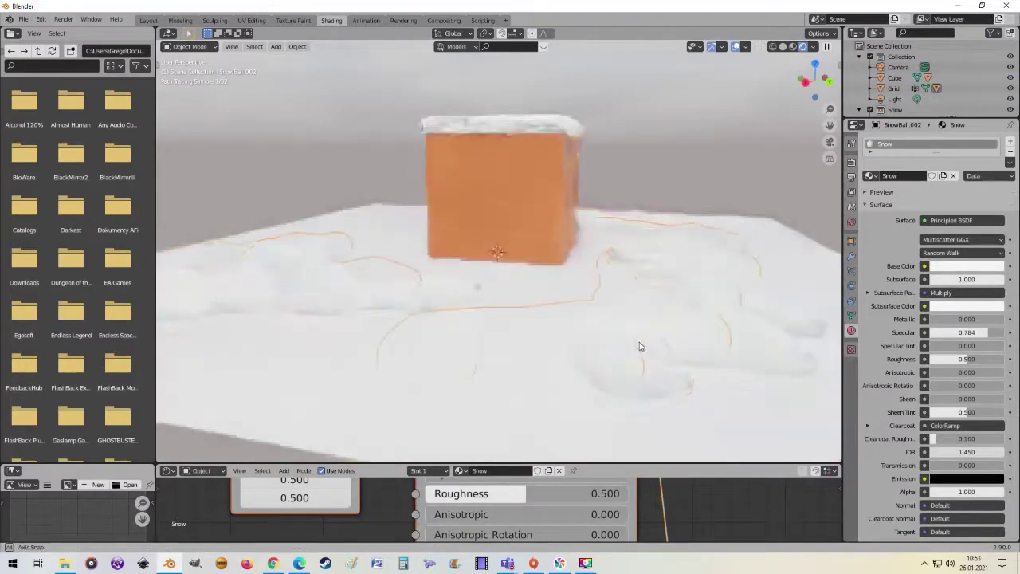
pyautogui.moveTo(640, 346)
pyautogui.mouseDown(button='middle')
pyautogui.moveTo(592, 341)
pyautogui.moveTo(620, 365)
pyautogui.mouseUp(button='middle')
pyautogui.scroll(2, 592, 341)
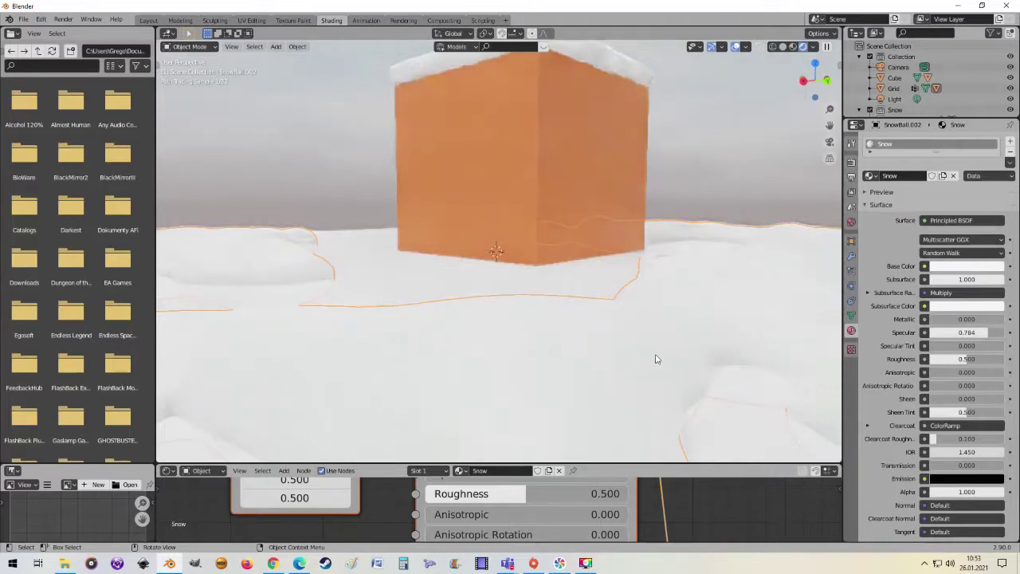
pyautogui.scroll(-1, 641, 361)
pyautogui.scroll(-1, 661, 374)
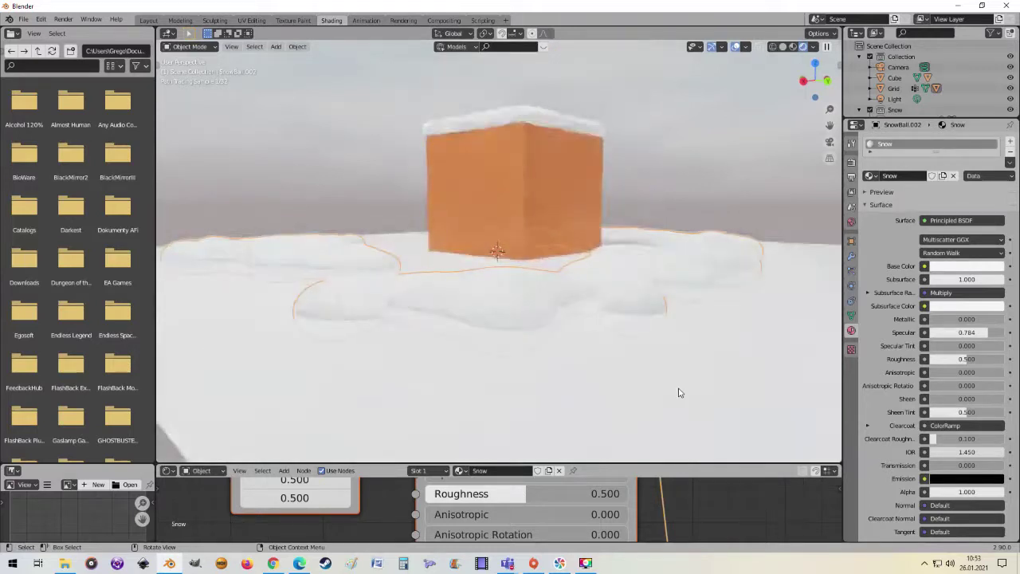
# - Select the ground grid and give it a new material (Material.001) with a bright green Base Color
pyautogui.click(678, 392)
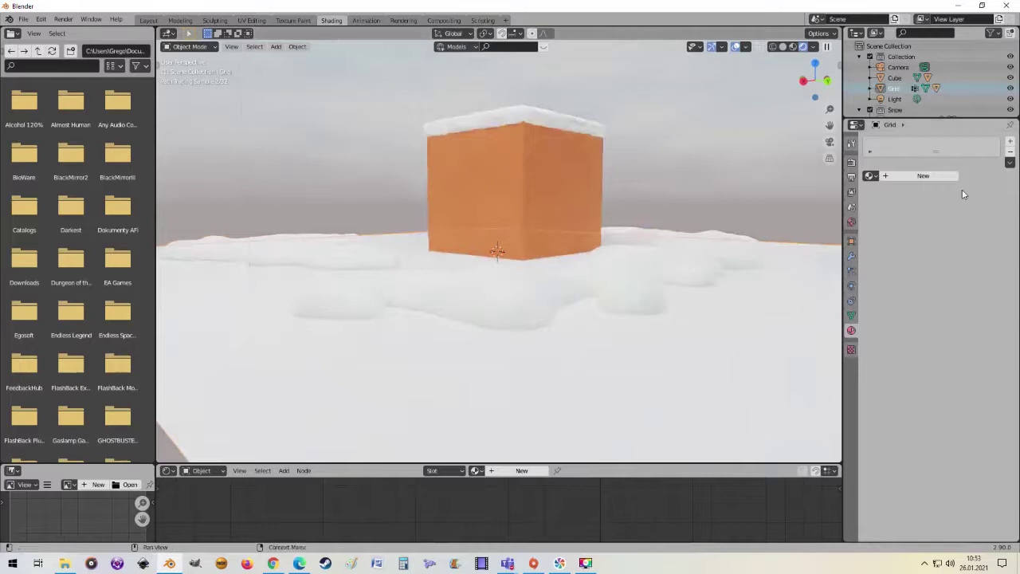
pyautogui.click(908, 176)
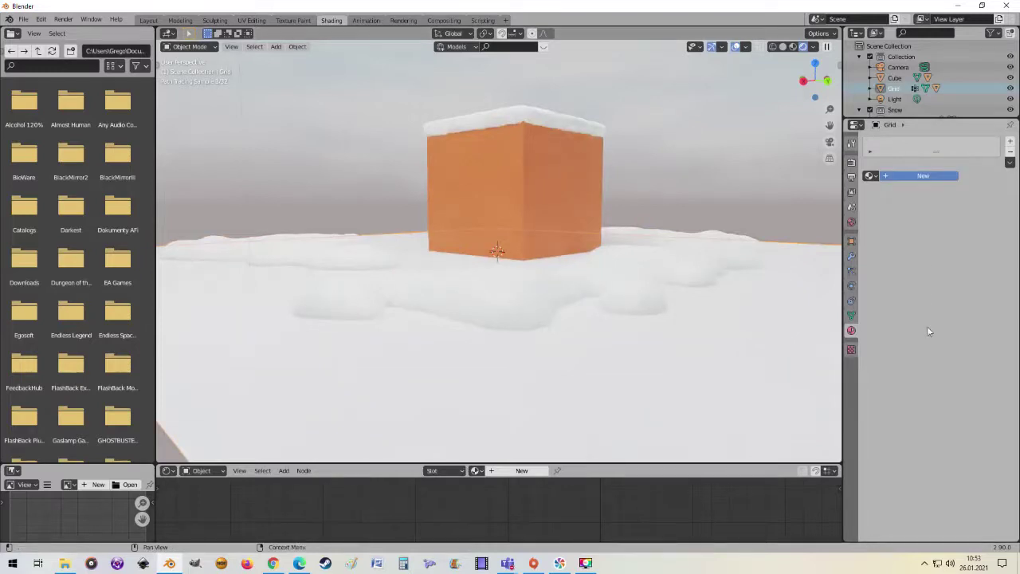
pyautogui.click(958, 267)
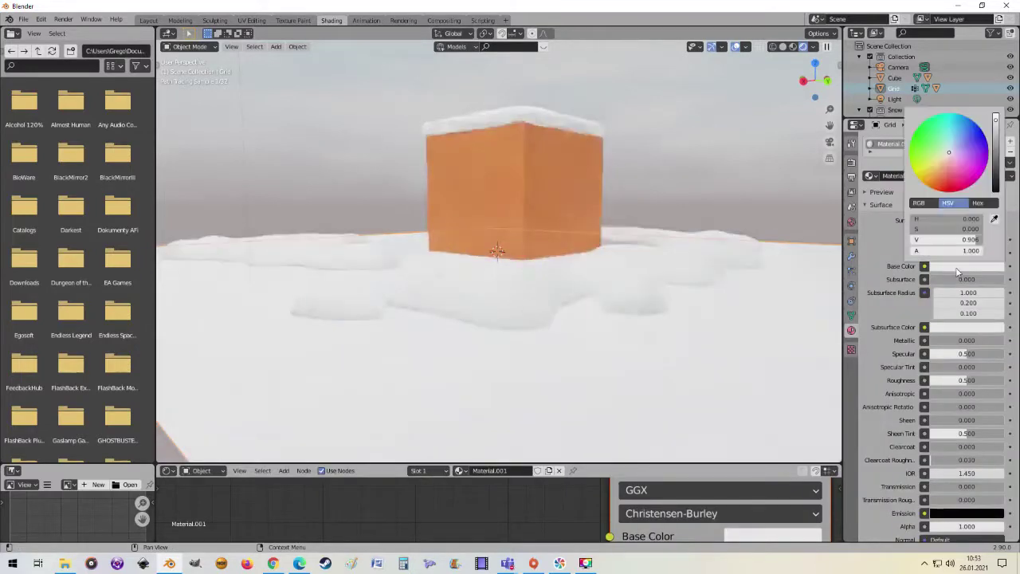
pyautogui.click(918, 143)
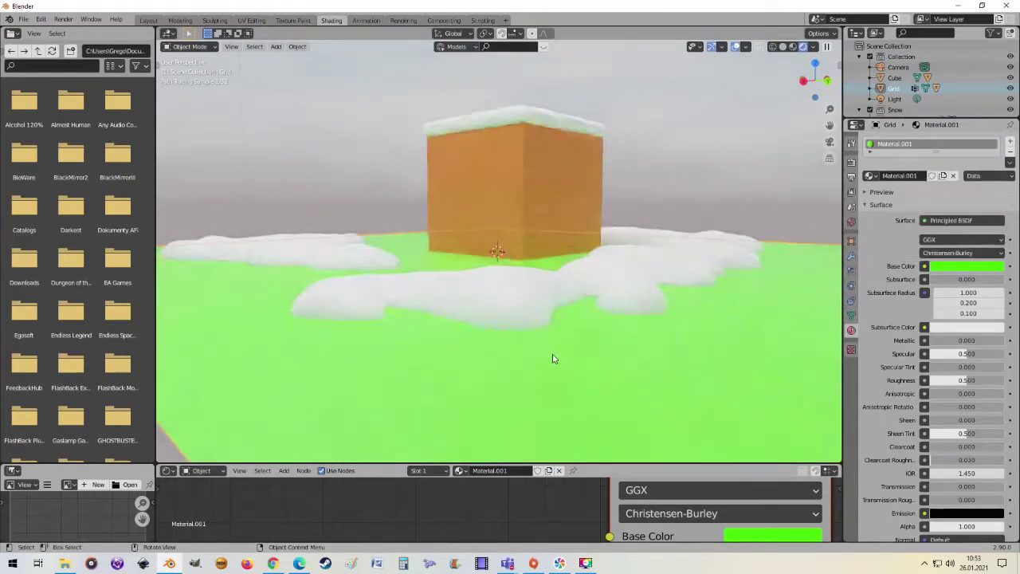
pyautogui.scroll(3, 552, 358)
pyautogui.scroll(1, 583, 371)
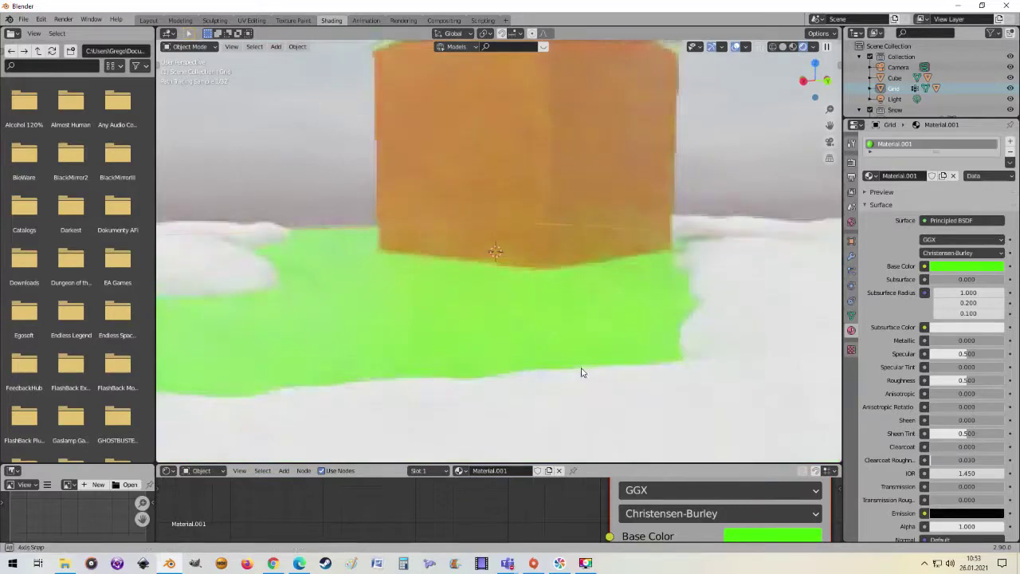
pyautogui.scroll(2, 577, 356)
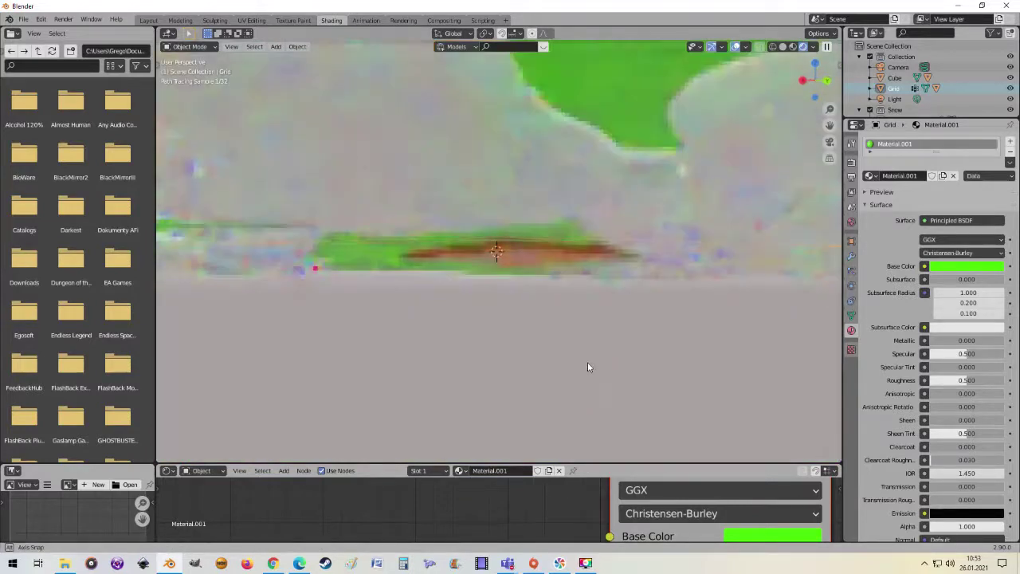
pyautogui.scroll(-4, 587, 365)
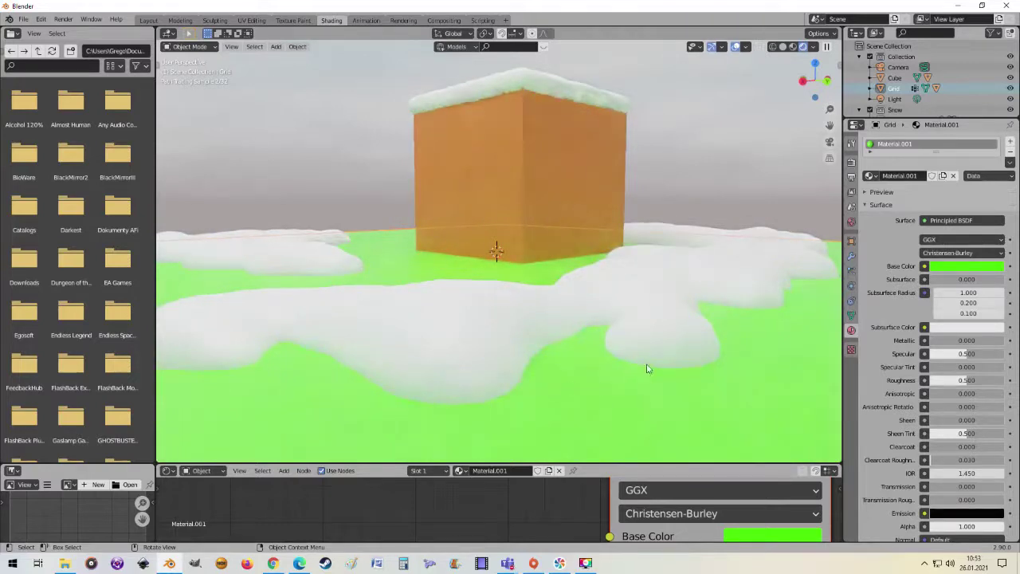
# - Lower the ground Base Color's Value to about 0.413 for a deeper grass green
pyautogui.click(963, 268)
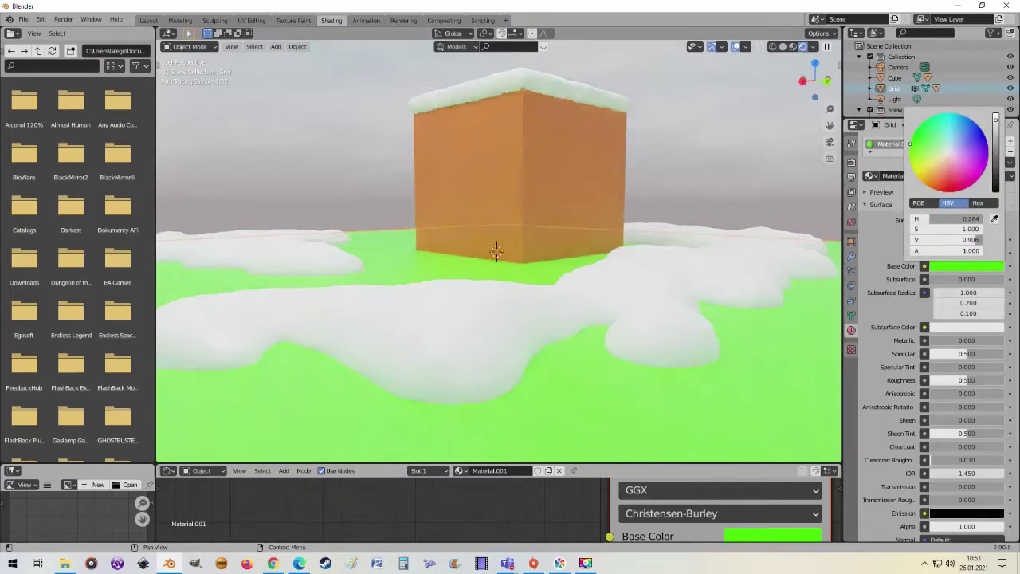
pyautogui.moveTo(978, 239); pyautogui.dragTo(913, 211)
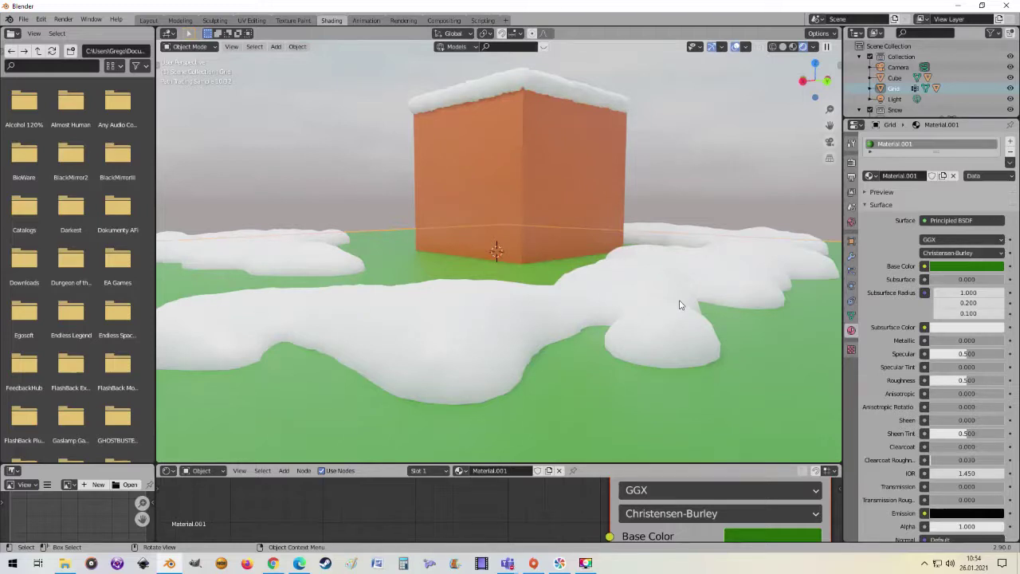
pyautogui.scroll(-1, 627, 495)
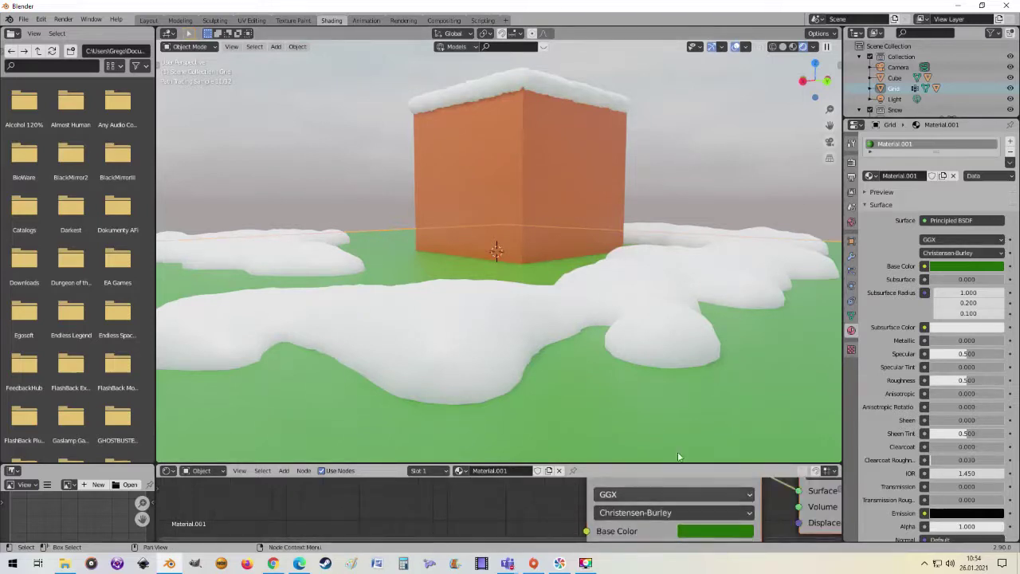